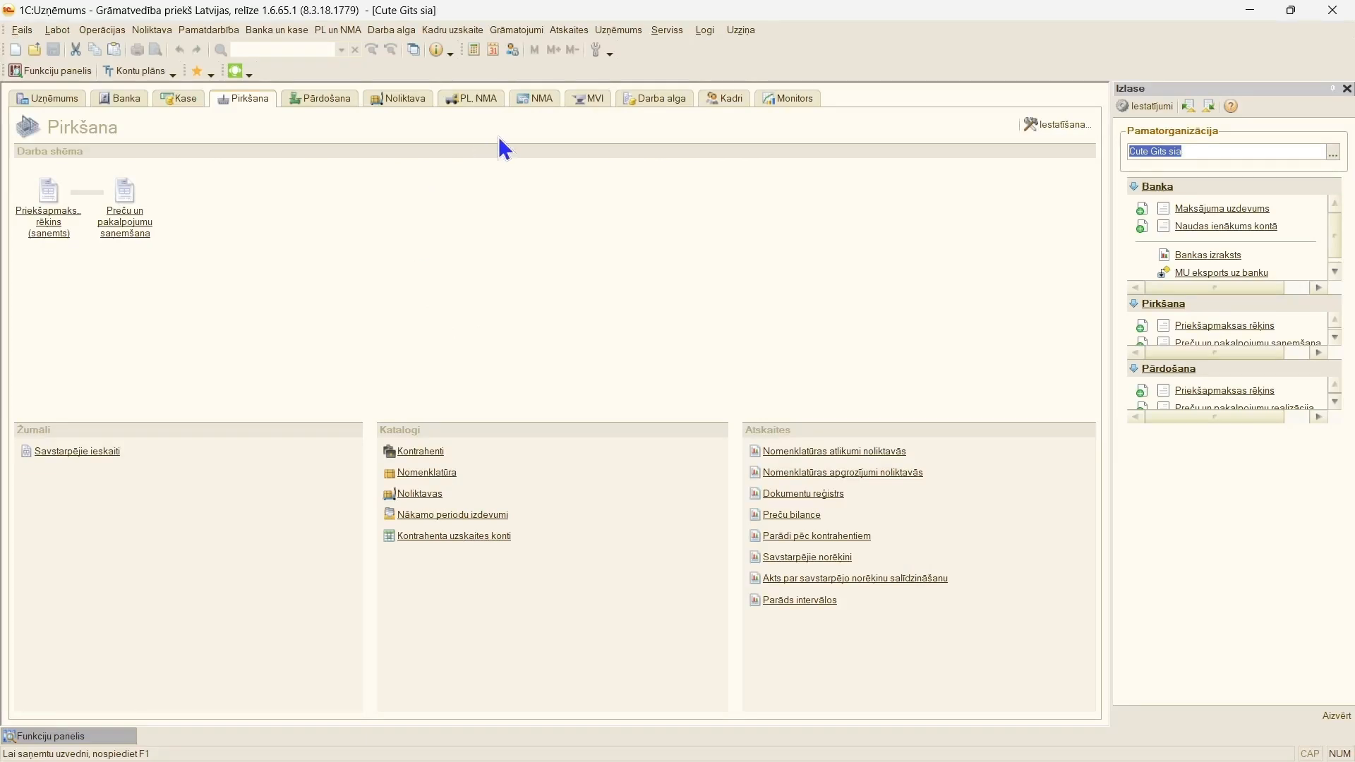
# Step: Close the Izlase side panel and start a new, maximized "PL, NMA stāvokļa izmaiņas" document from its journal
pyautogui.click(1346, 88)
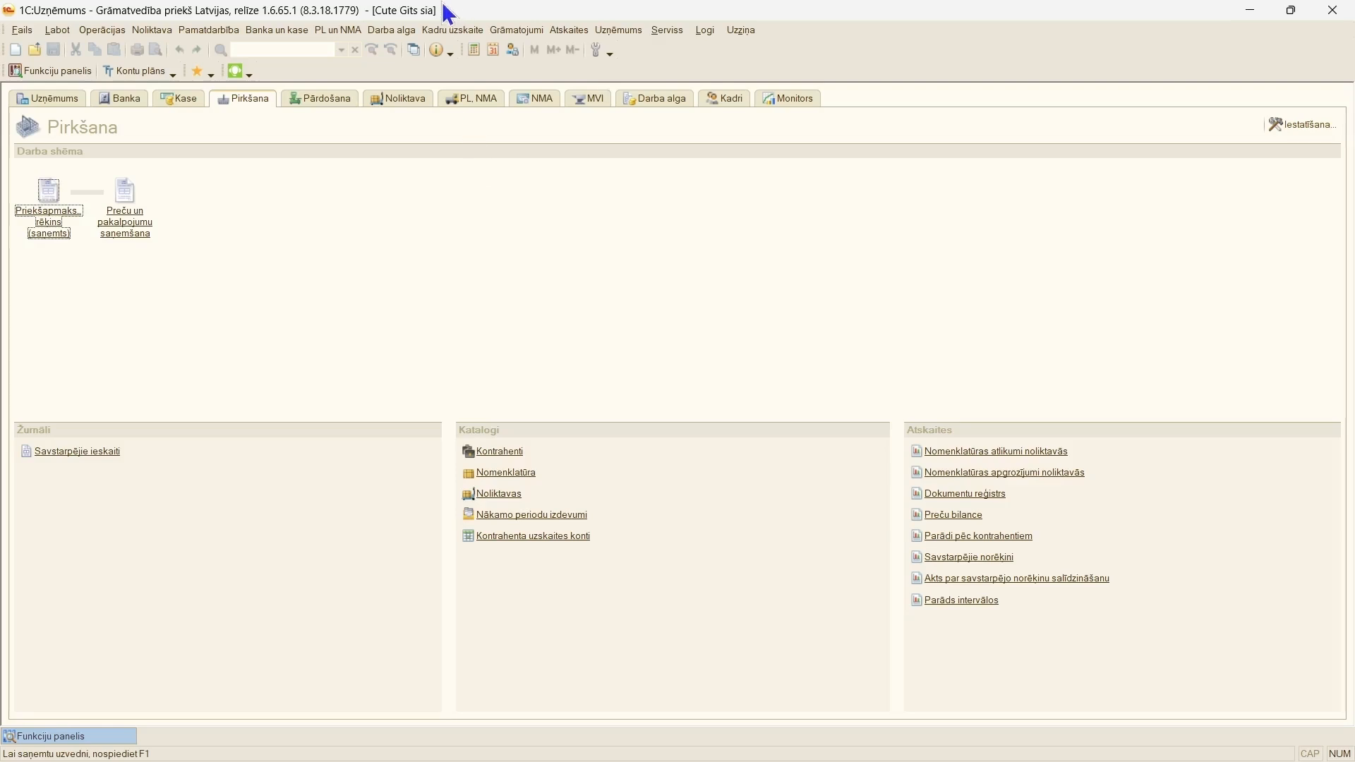
pyautogui.click(343, 32)
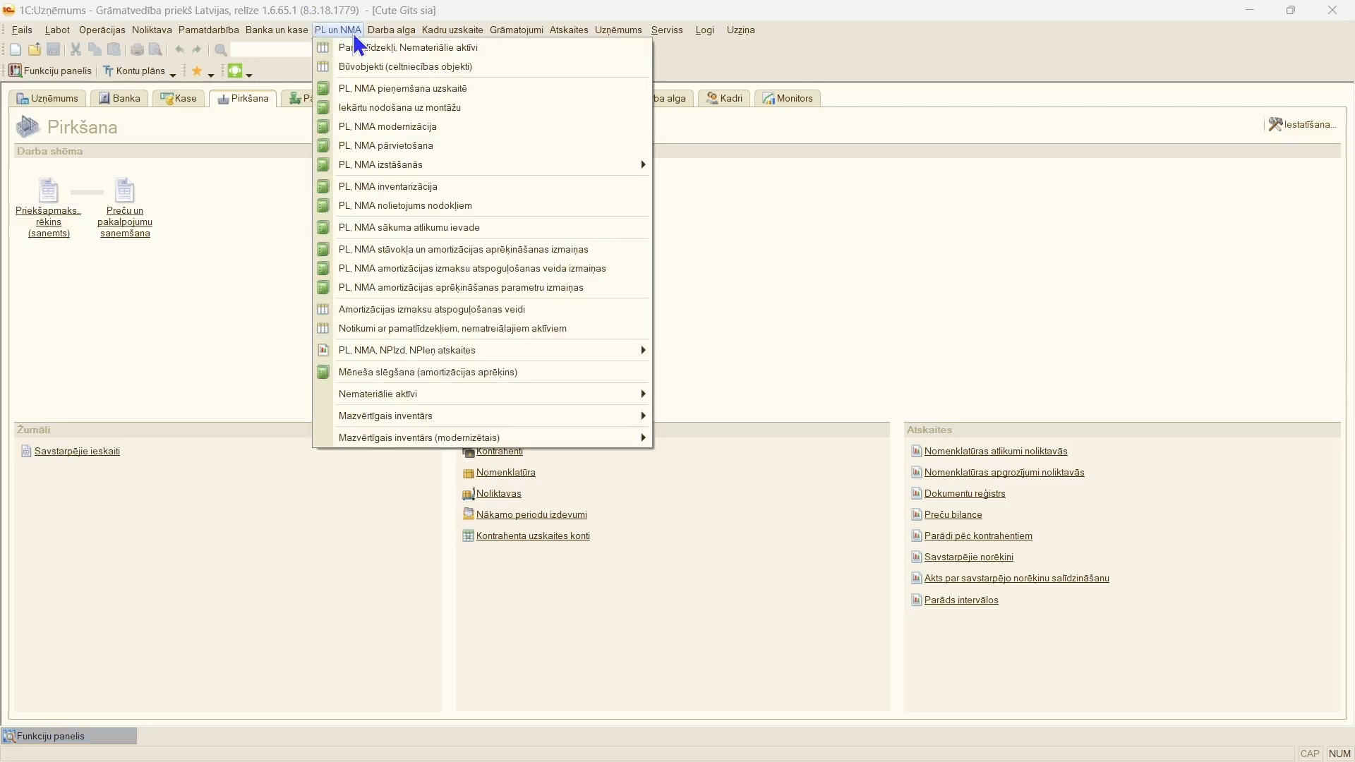
pyautogui.click(385, 250)
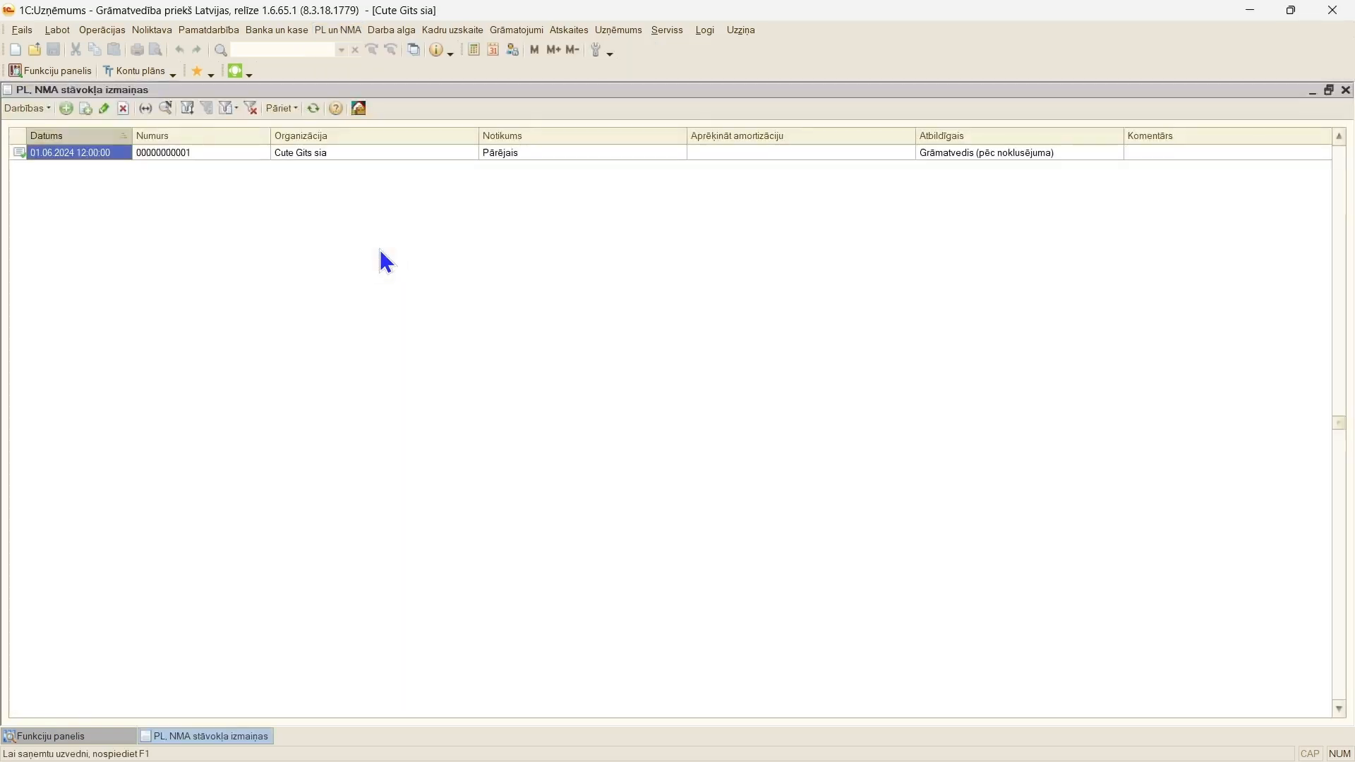
pyautogui.click(67, 109)
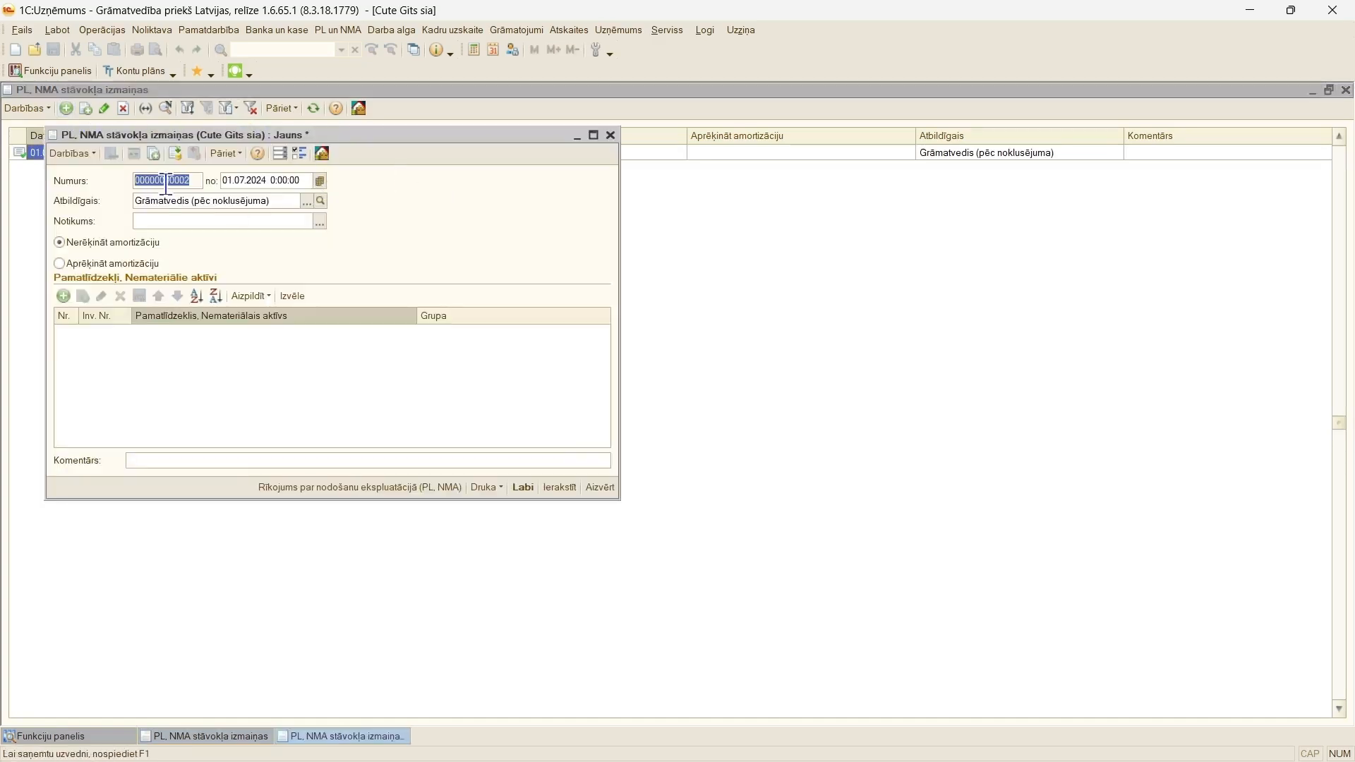
pyautogui.click(593, 136)
pyautogui.click(418, 138)
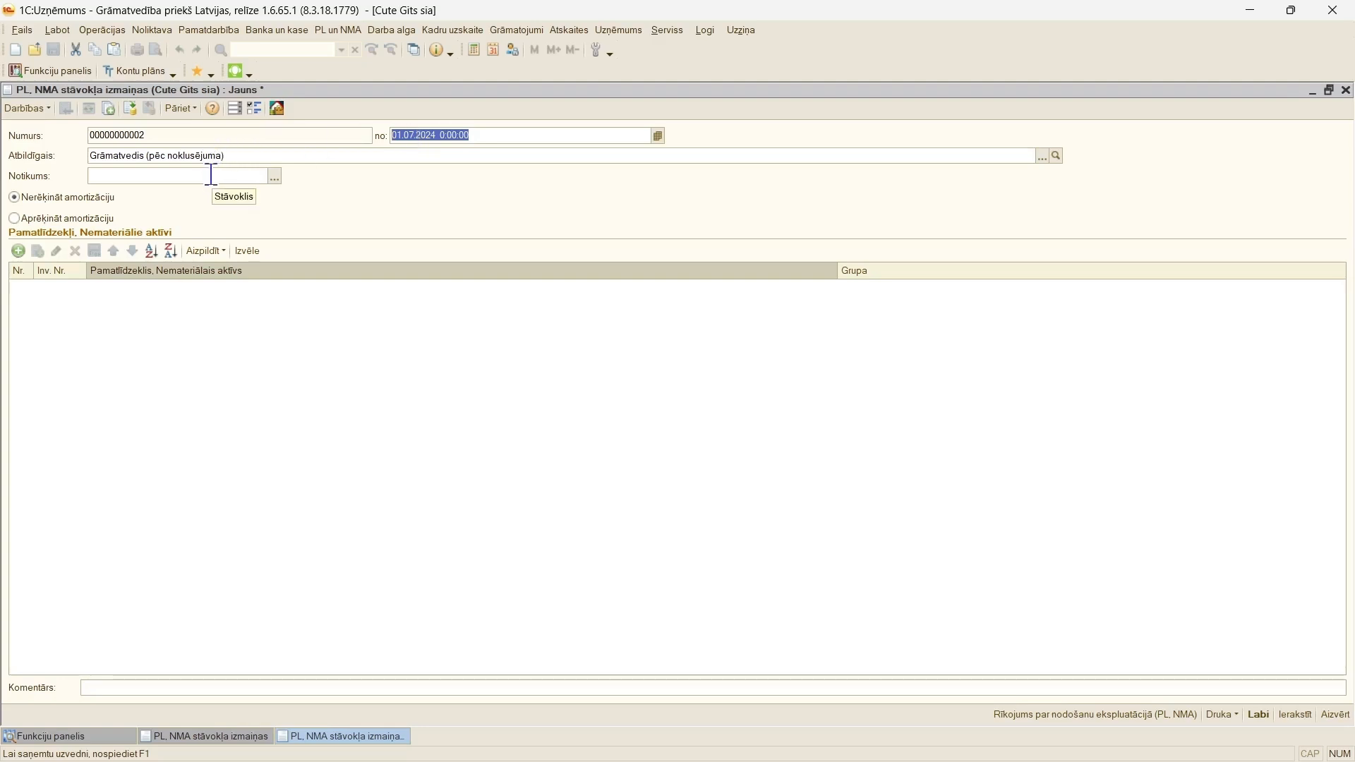
# Step: Add a catalogue event named "Ievešana ekspluatācijā" with the matching event type, and select it as the document's Notikums
pyautogui.click(276, 177)
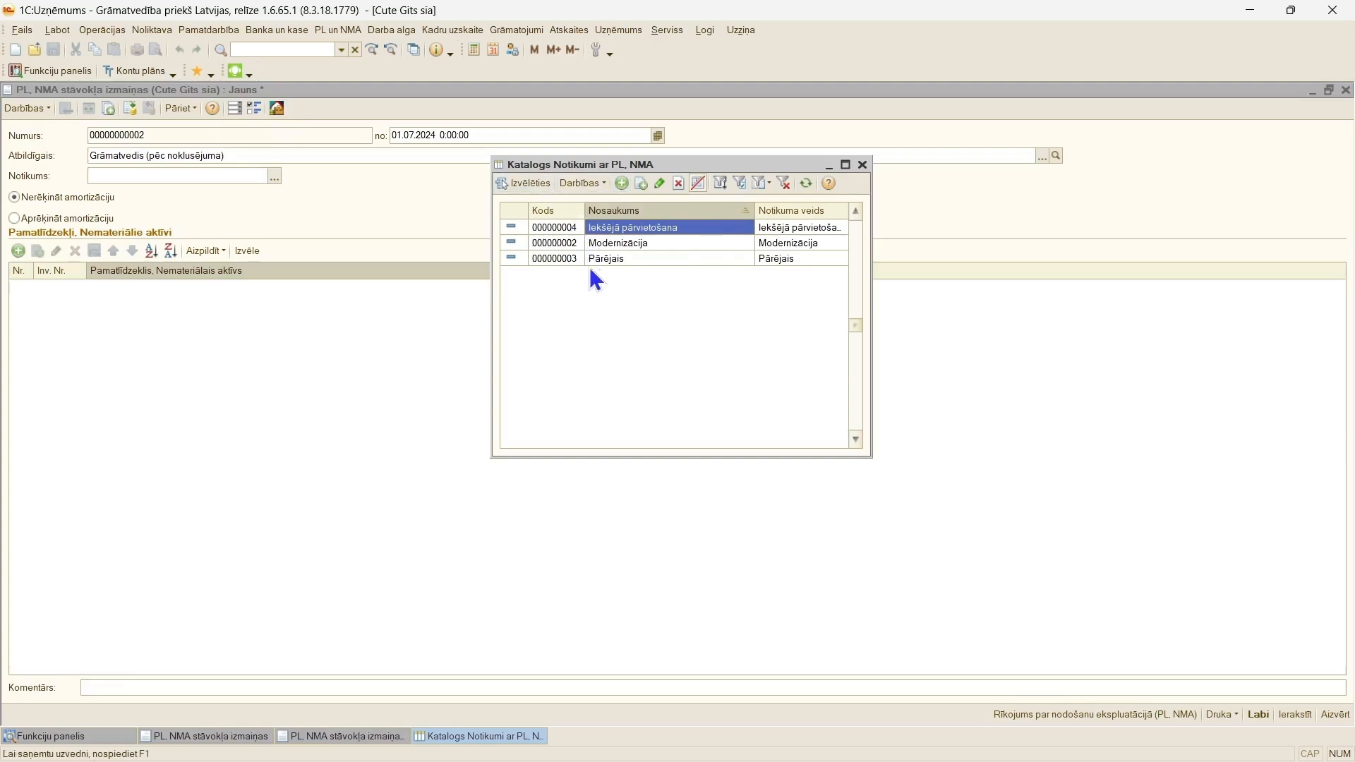
pyautogui.click(622, 183)
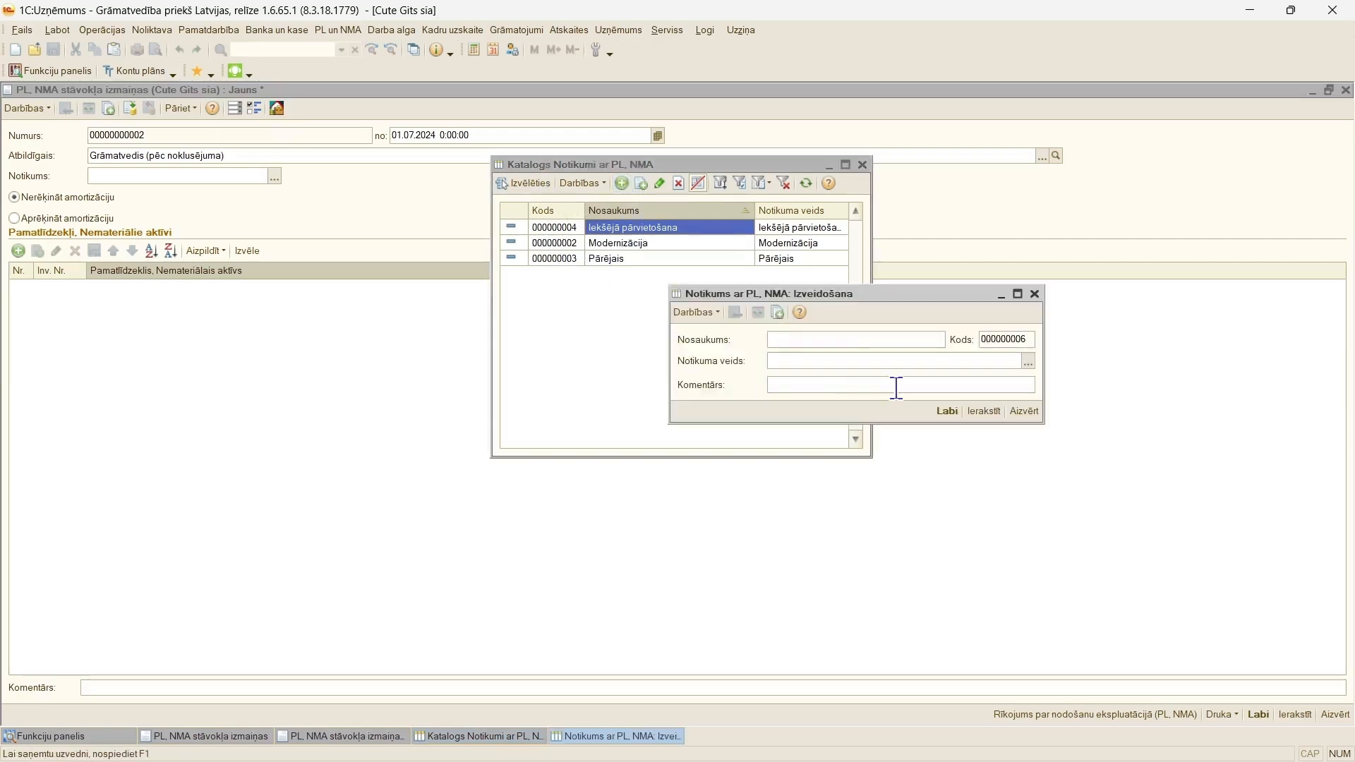
pyautogui.click(1028, 363)
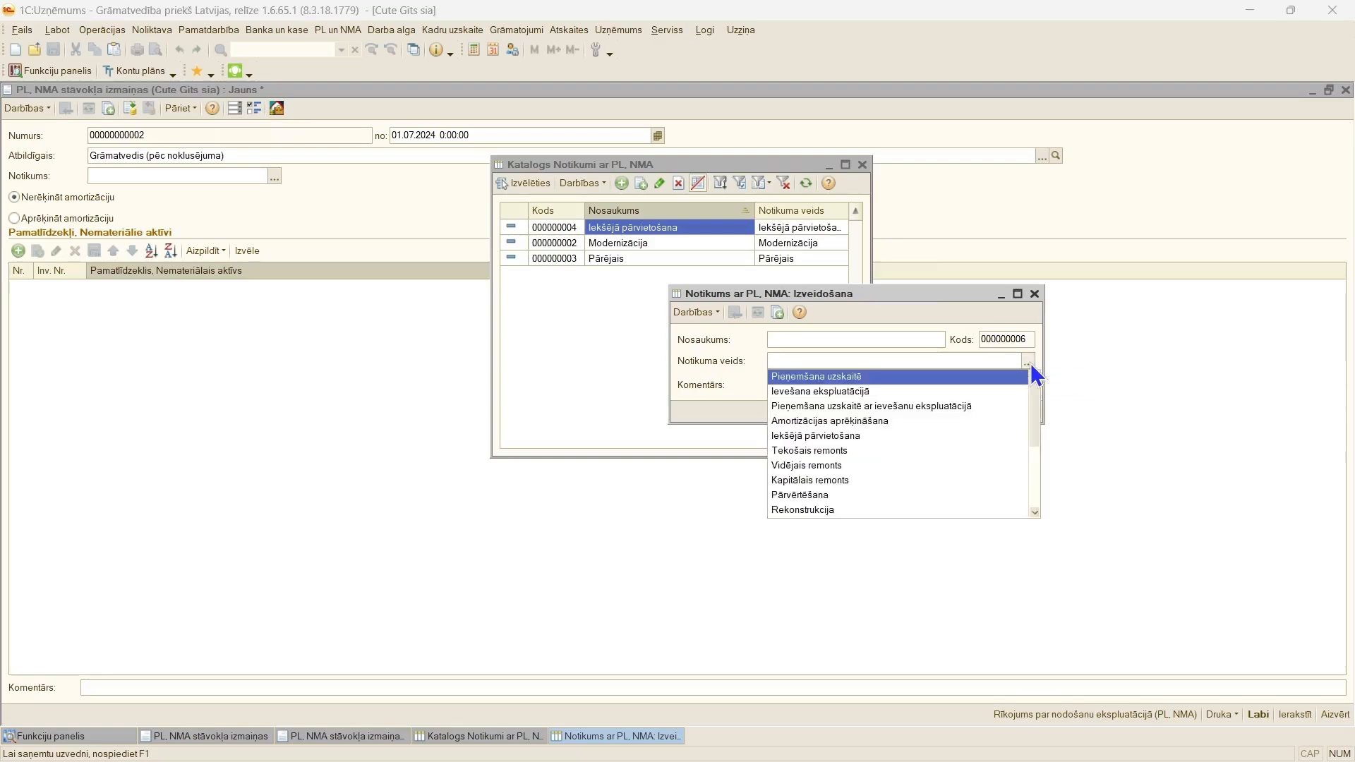
pyautogui.click(891, 391)
pyautogui.hotkey('ctrl', 'c')
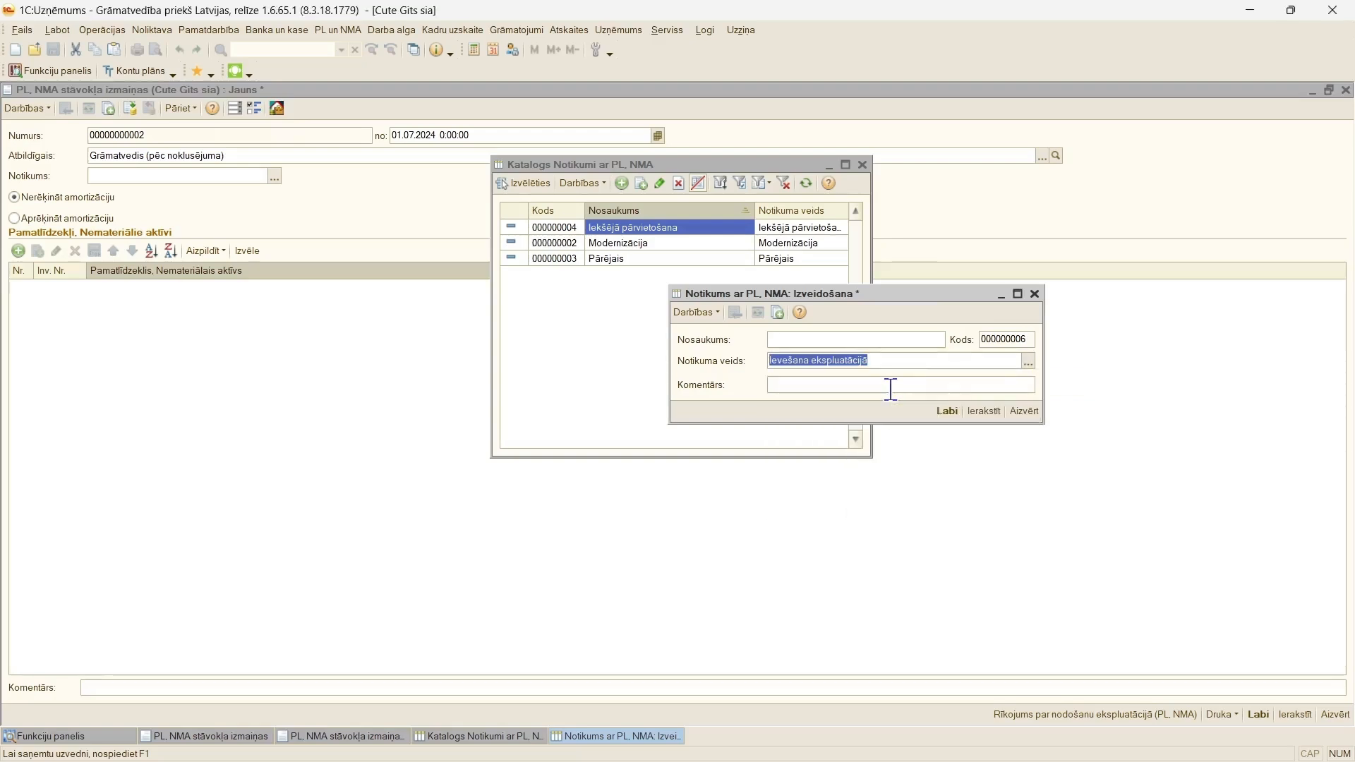
pyautogui.click(861, 339)
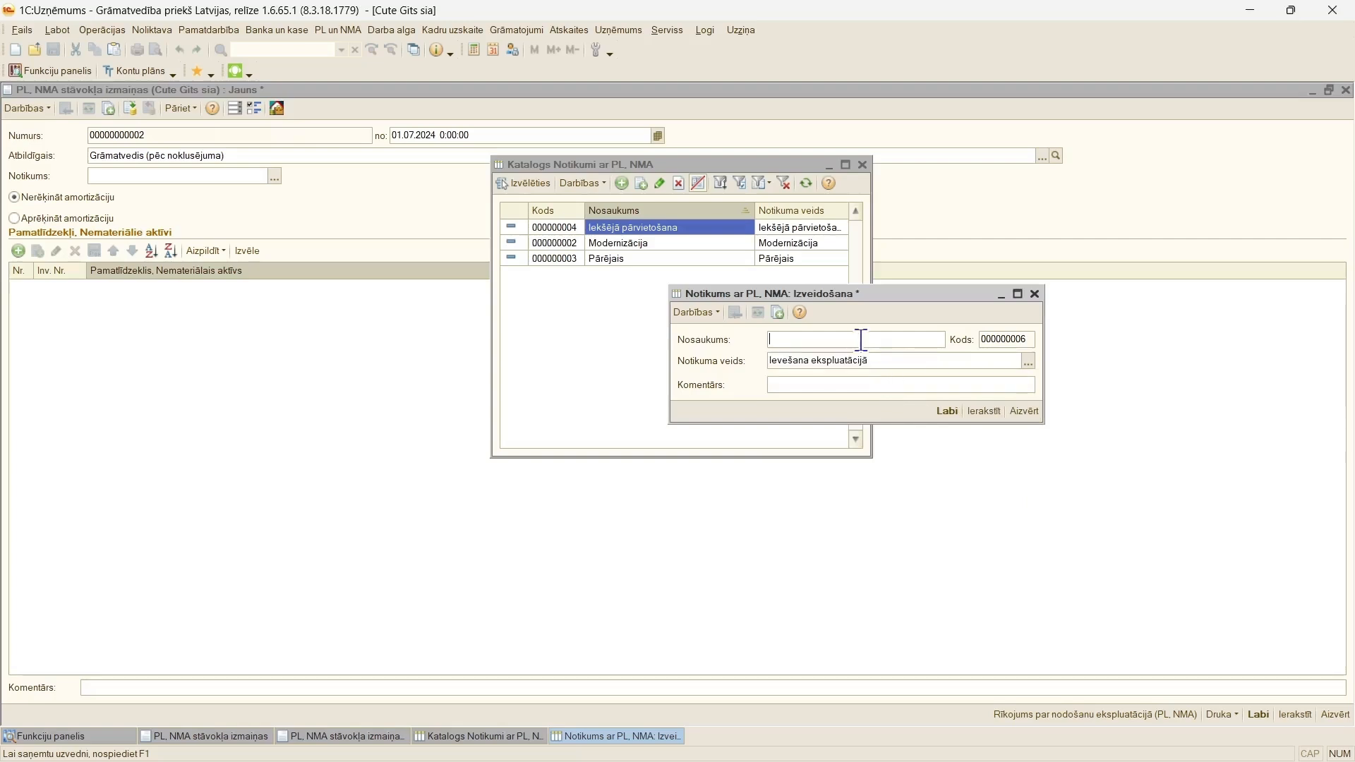
pyautogui.hotkey('ctrl', 'v')
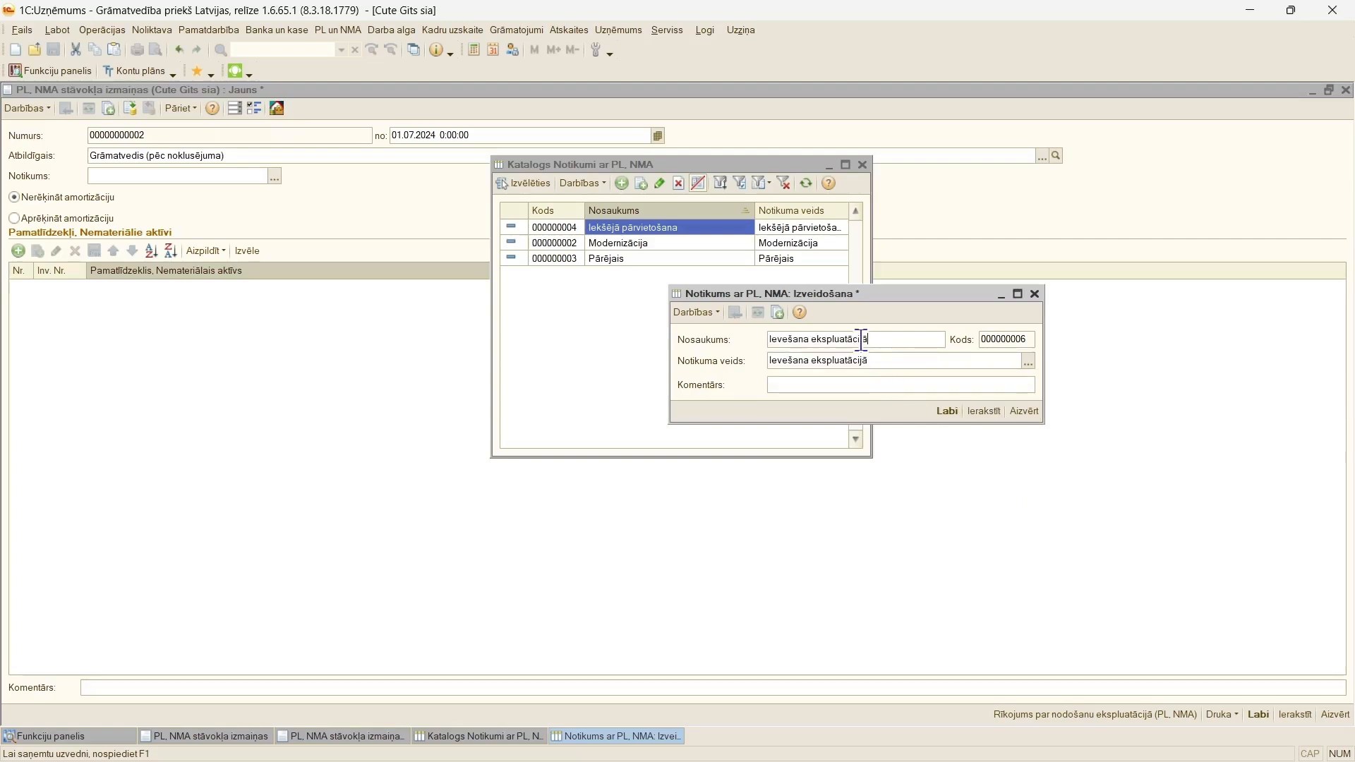
pyautogui.click(947, 412)
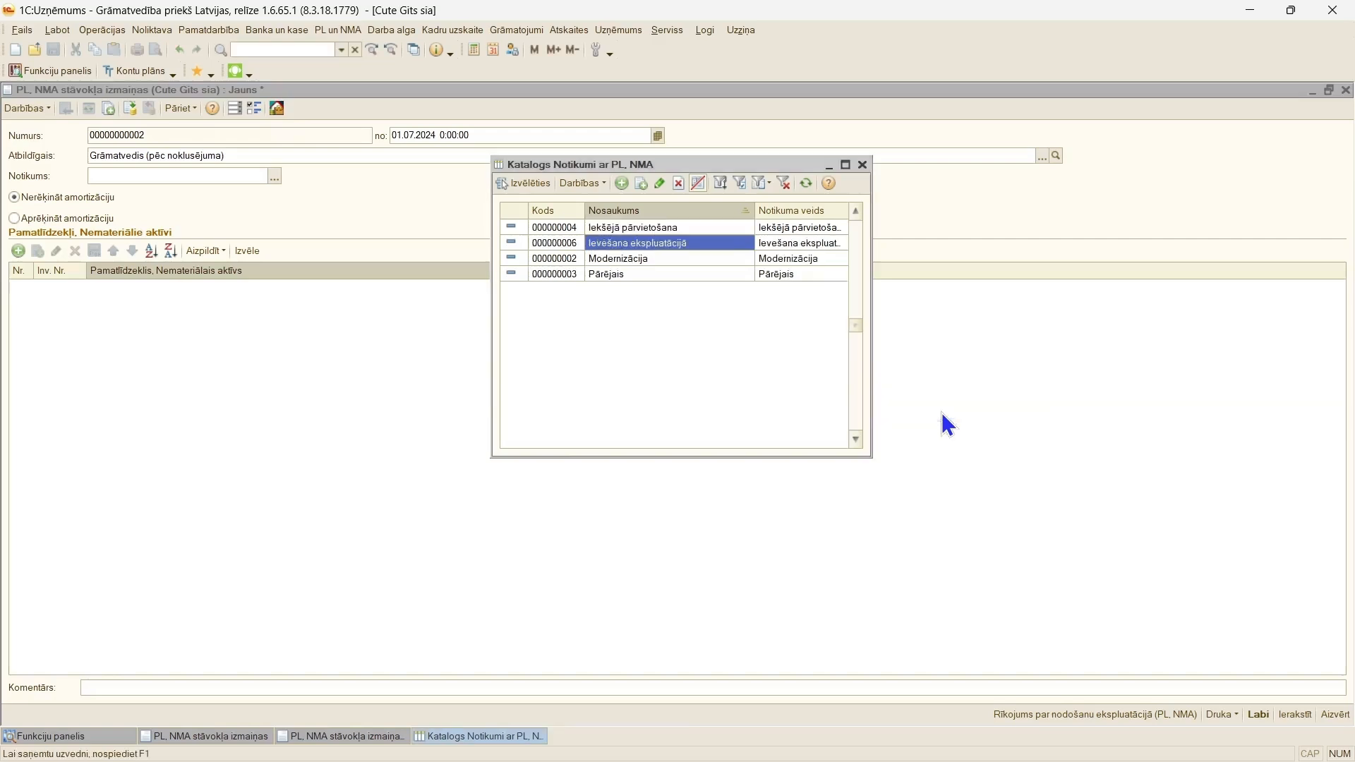
pyautogui.doubleClick(612, 247)
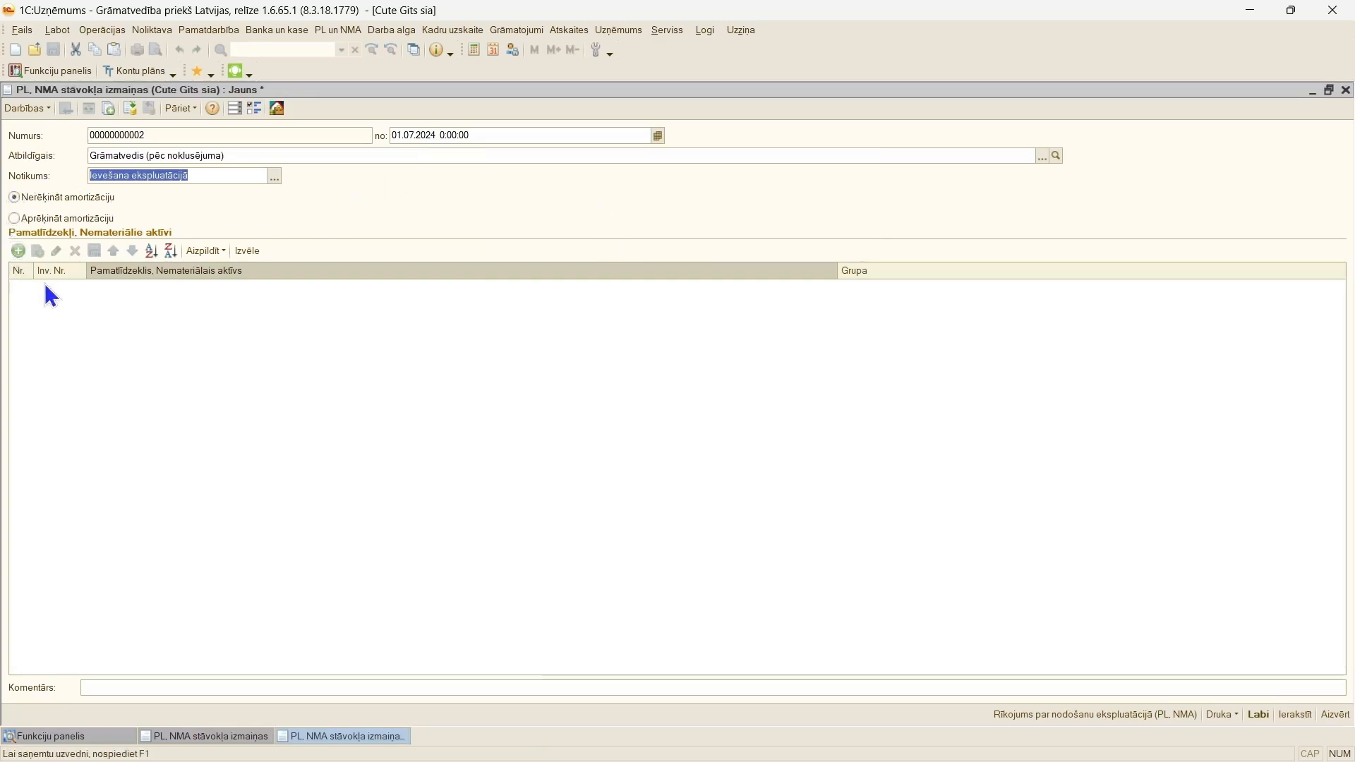
# Step: Set the document to "Aprēķināt amortizāciju" and add the fixed asset "PL bez ekspluatācijas n" to its table
pyautogui.click(17, 221)
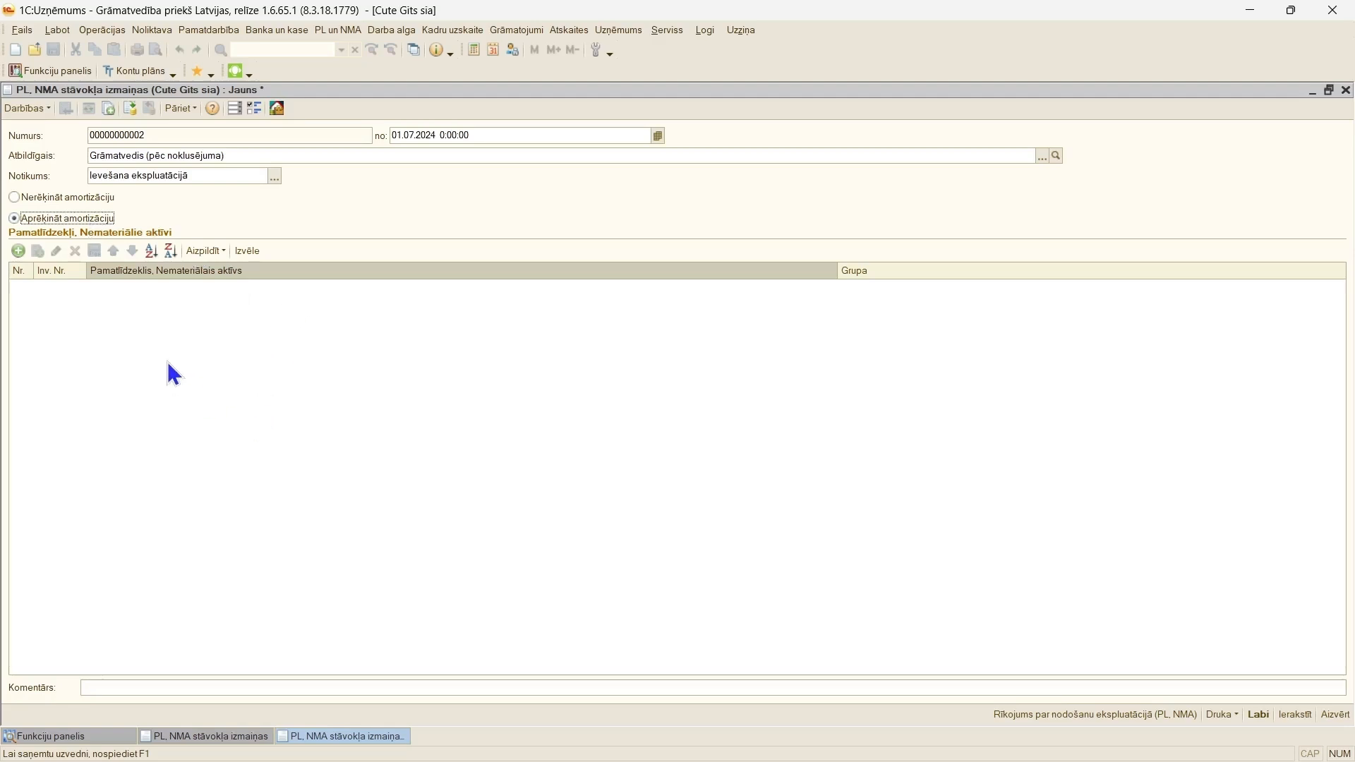
pyautogui.click(249, 252)
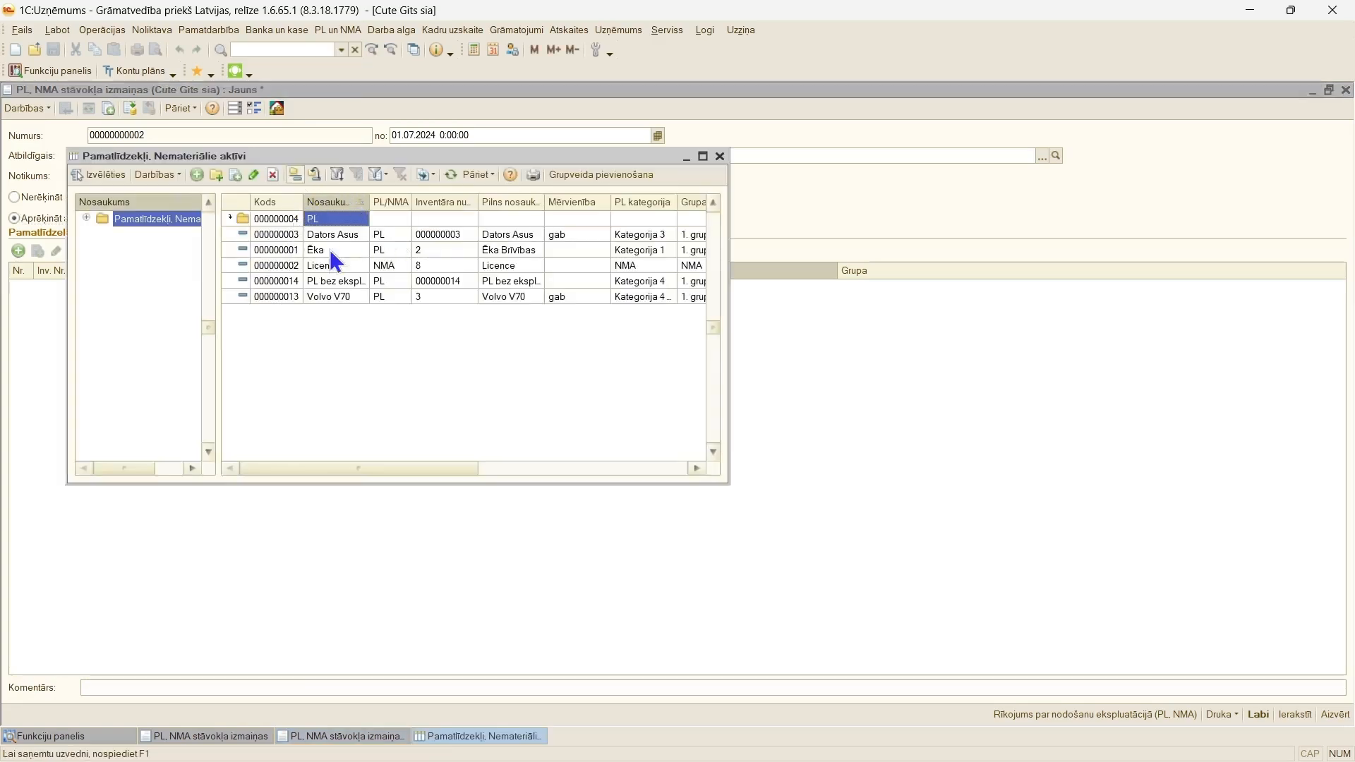
pyautogui.doubleClick(340, 281)
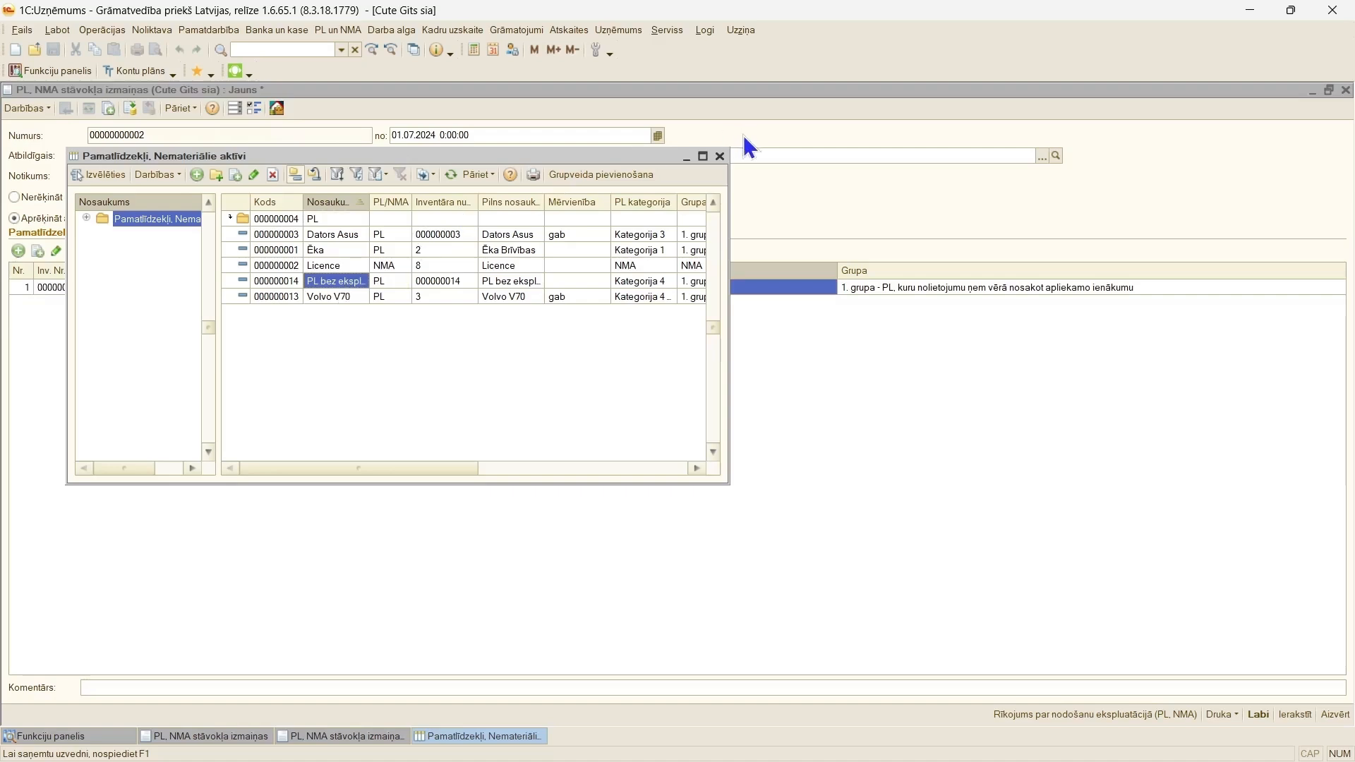
pyautogui.click(720, 156)
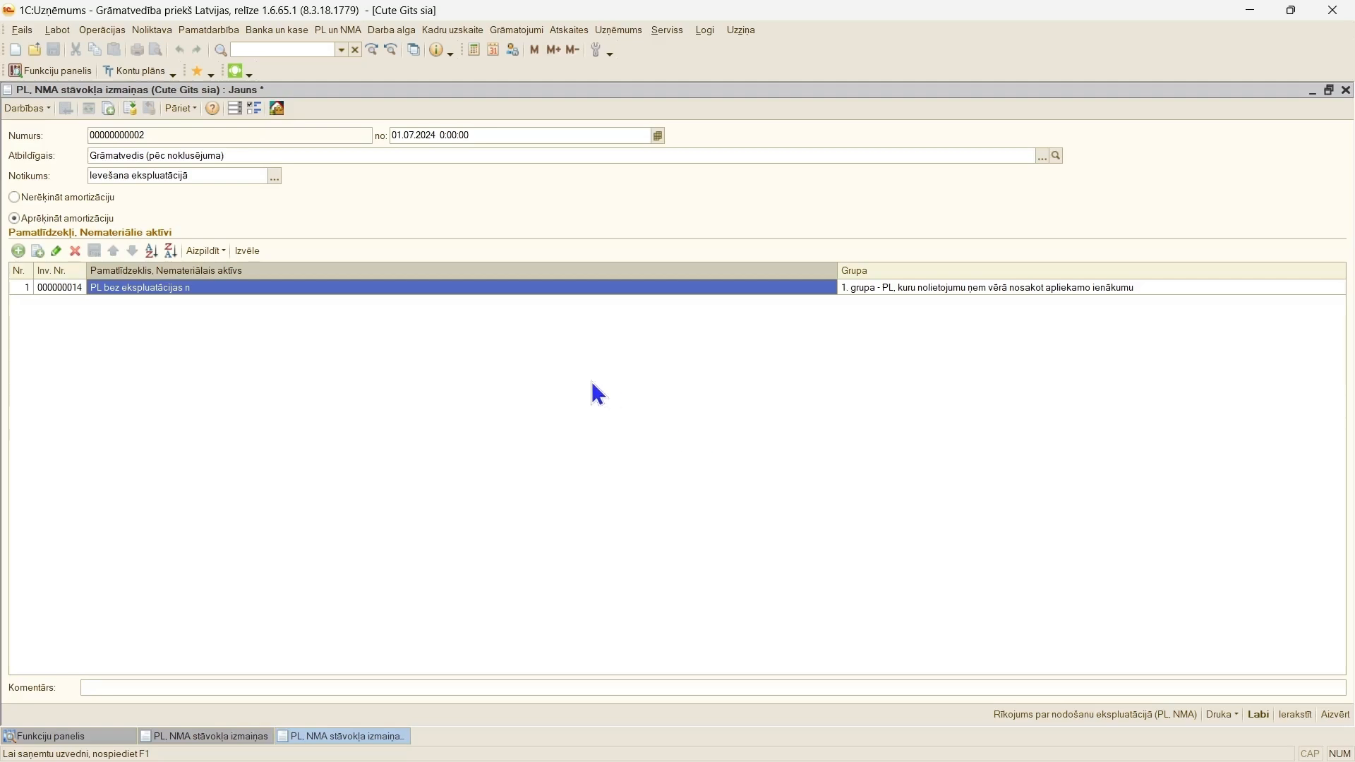
# Step: Post the status change document and review its movements by register
pyautogui.click(130, 108)
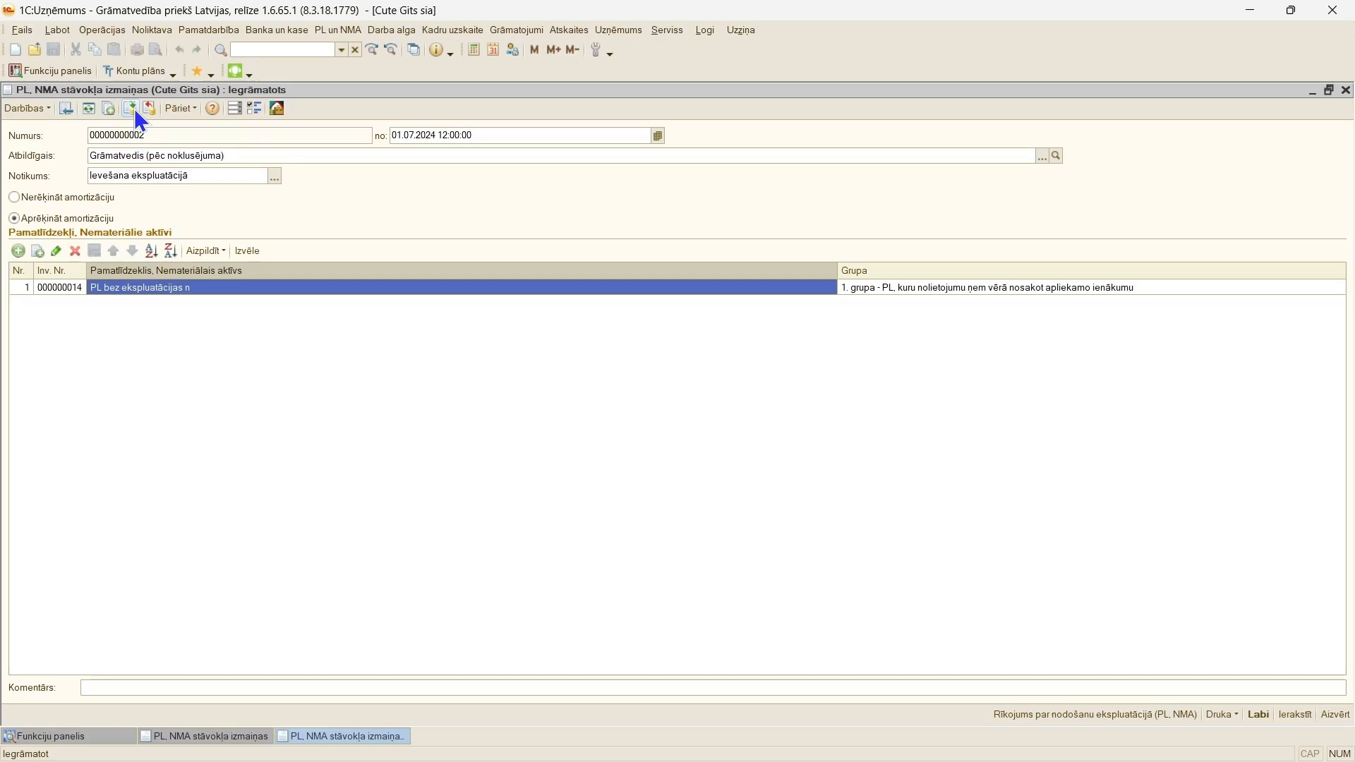
pyautogui.click(175, 110)
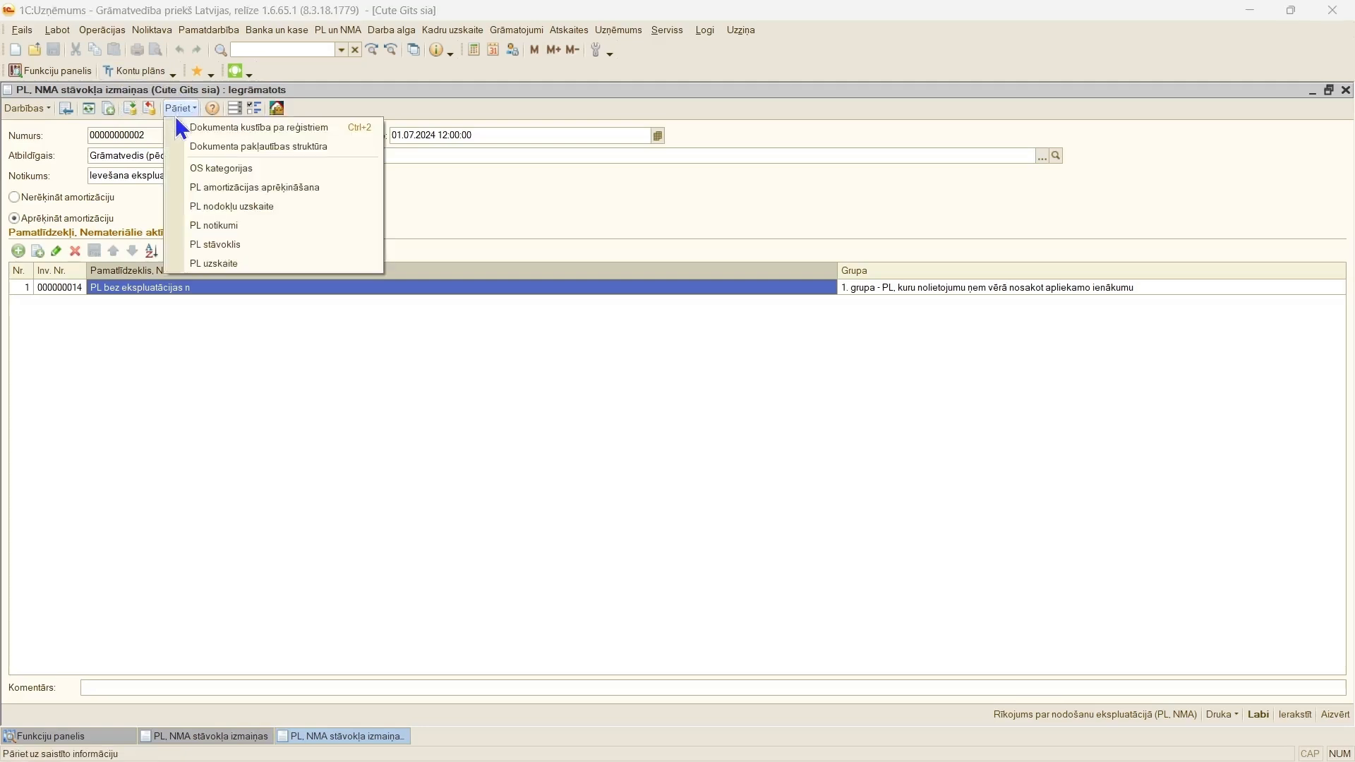
pyautogui.click(190, 129)
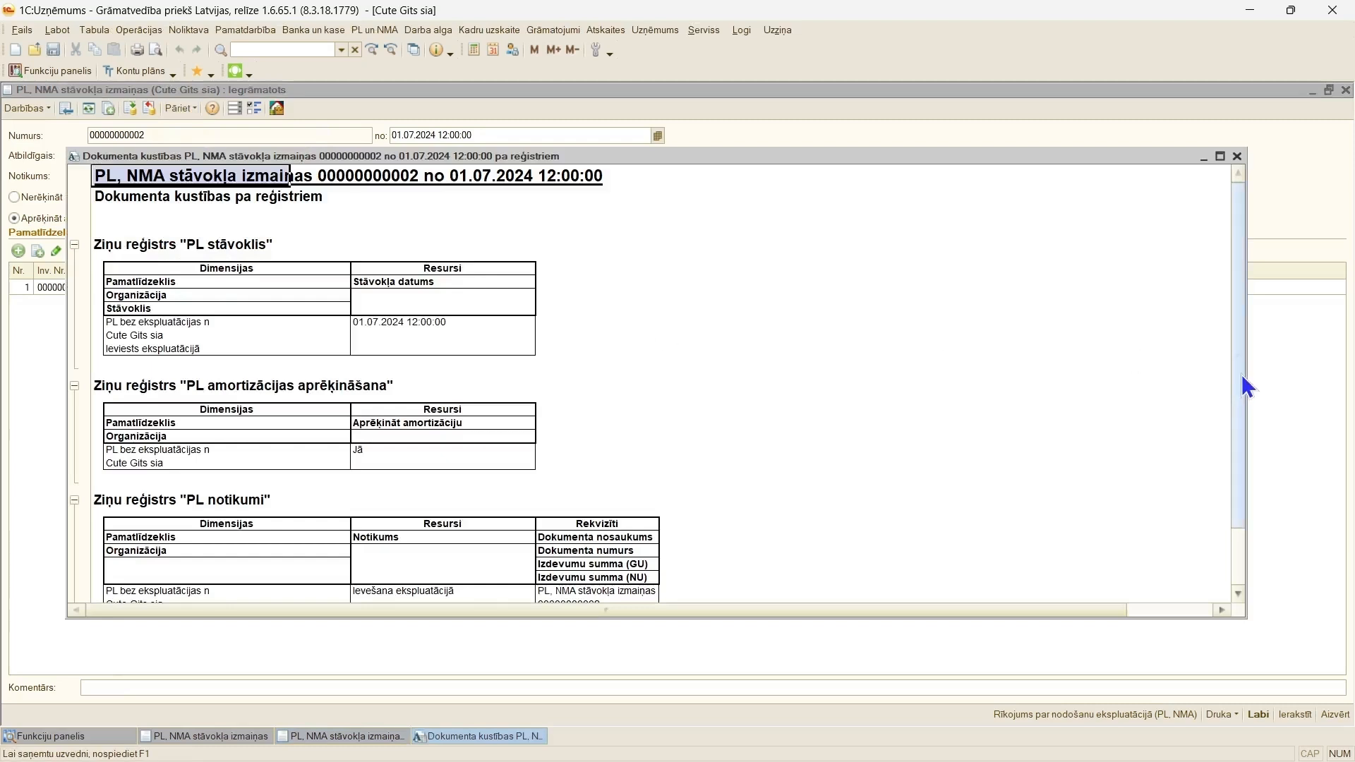
pyautogui.moveTo(1244, 381); pyautogui.dragTo(1258, 463)
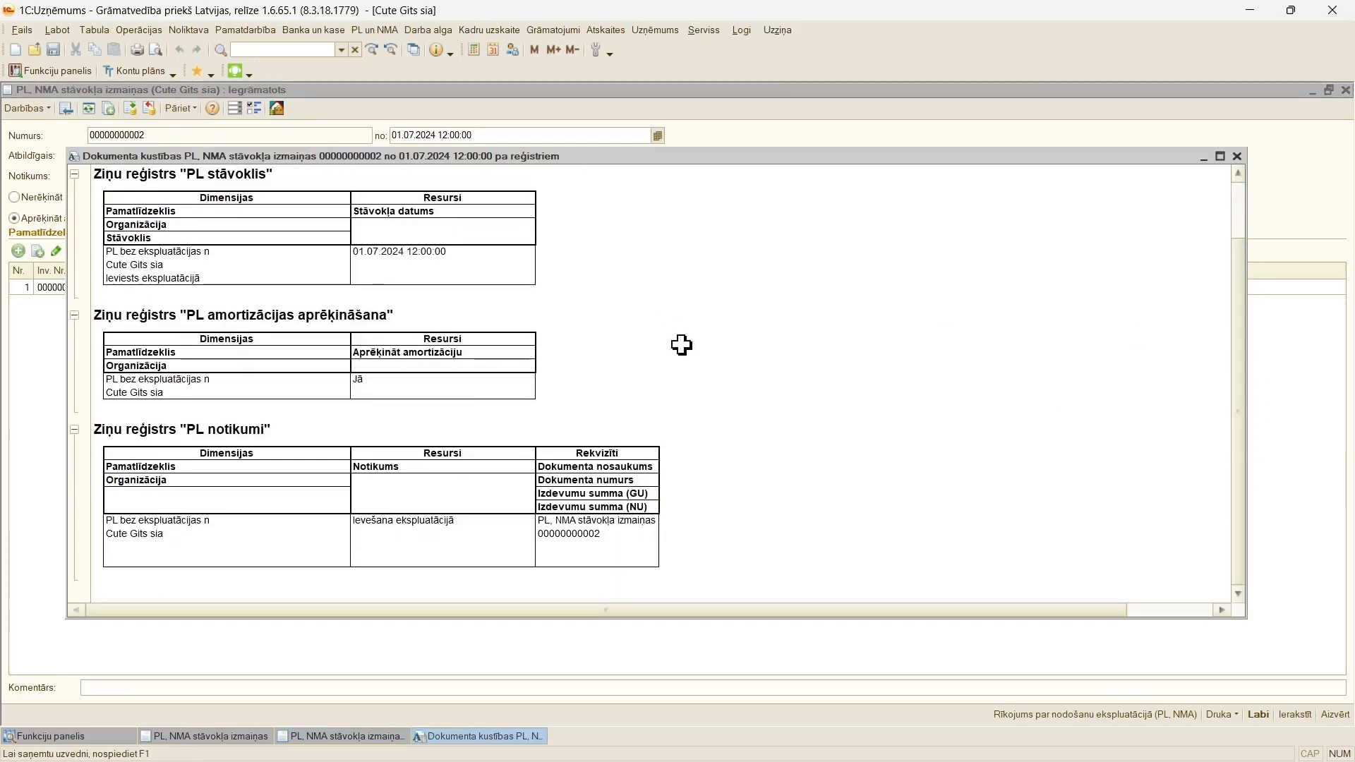
pyautogui.click(217, 177)
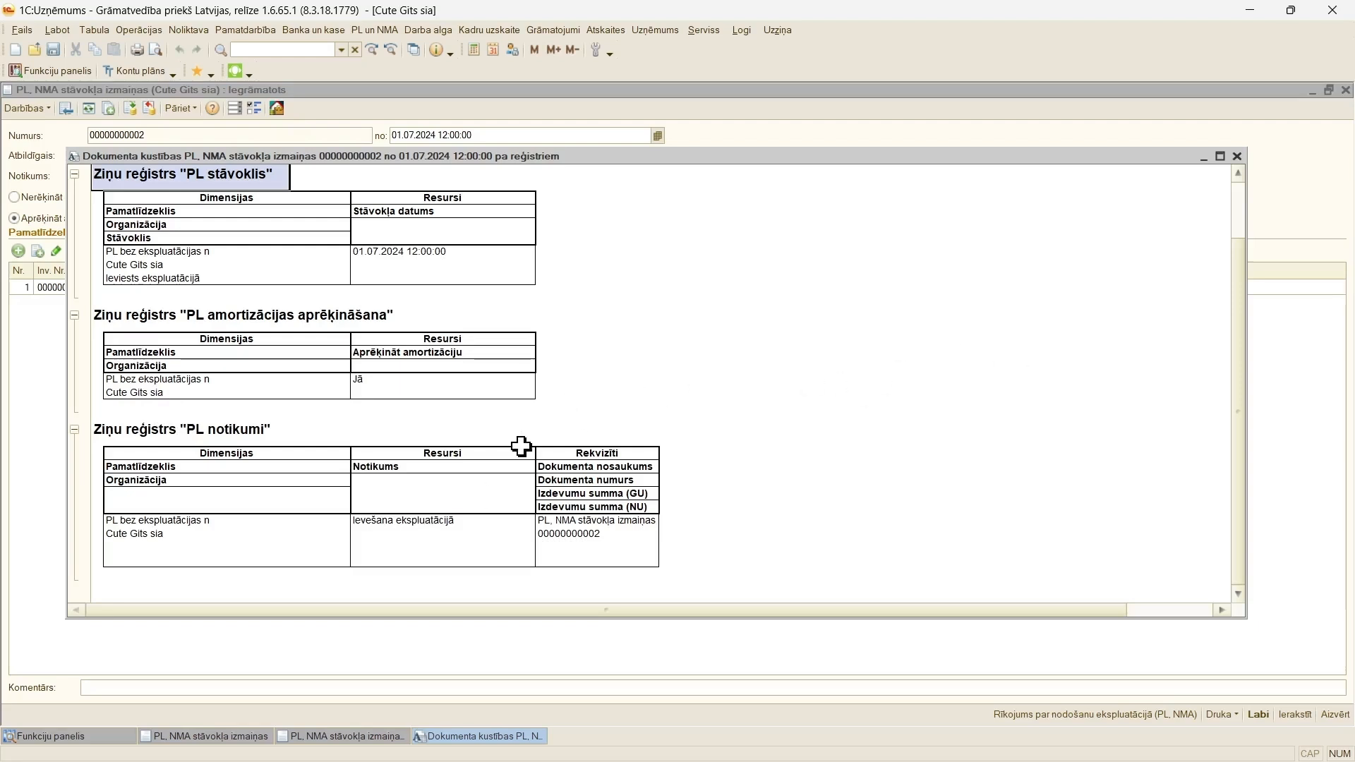
# Step: Generate the "PL, NMA kartiņas" report without an asset filter and close the service messages
pyautogui.click(379, 30)
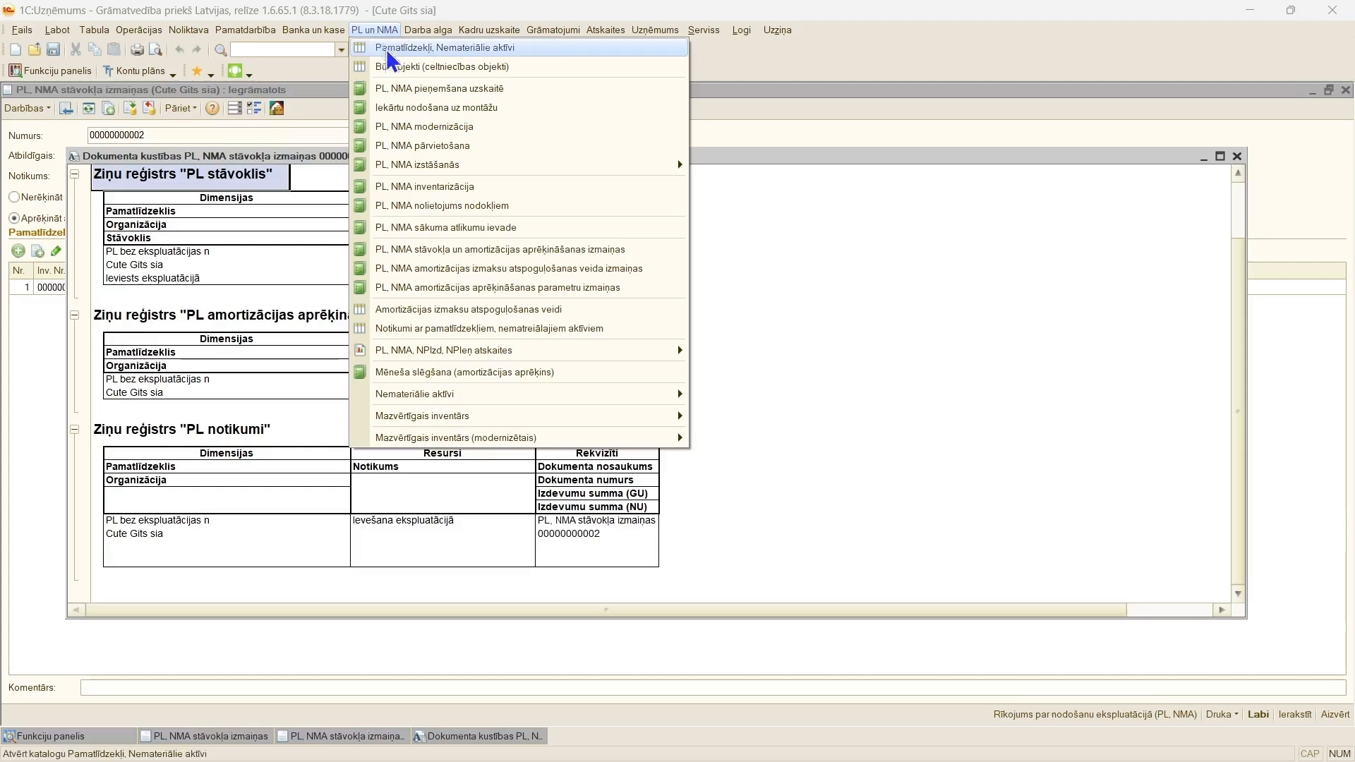
pyautogui.moveTo(438, 363)
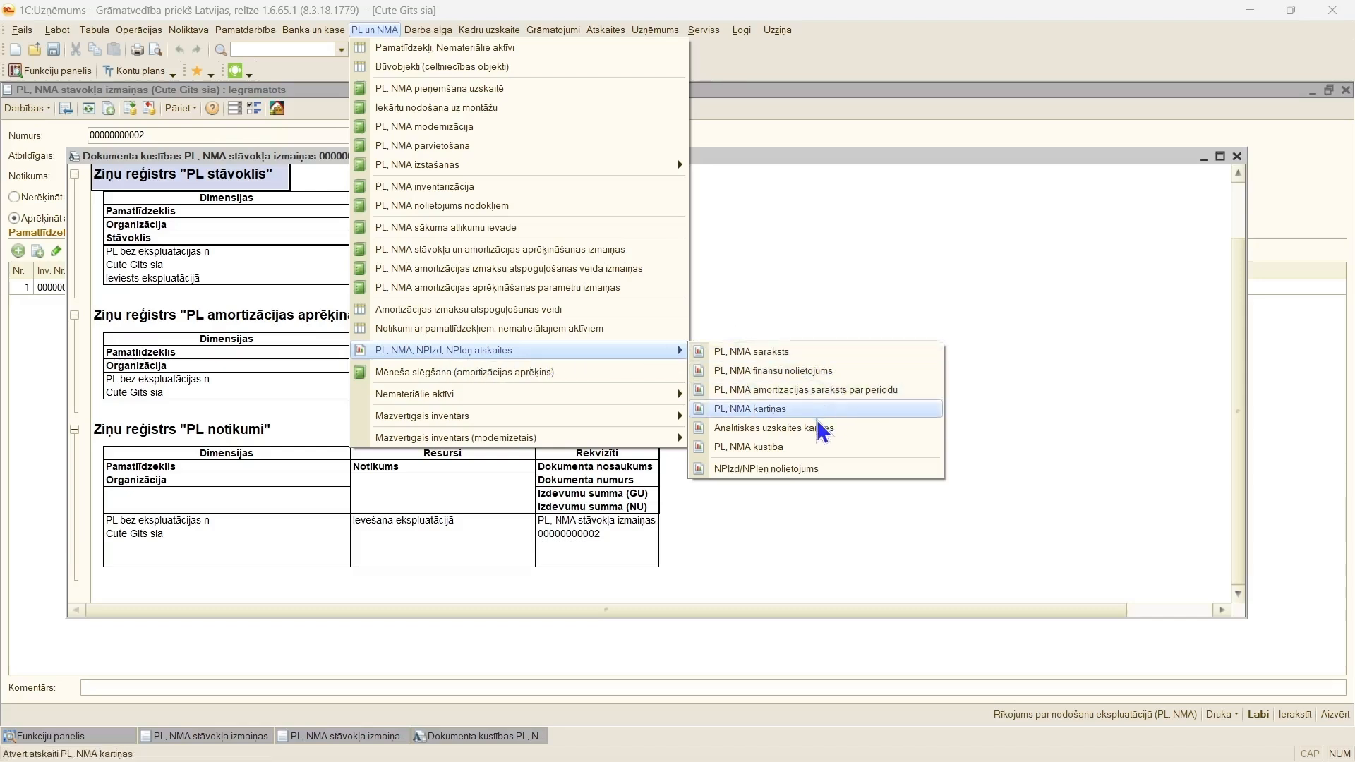
pyautogui.click(775, 415)
pyautogui.click(127, 111)
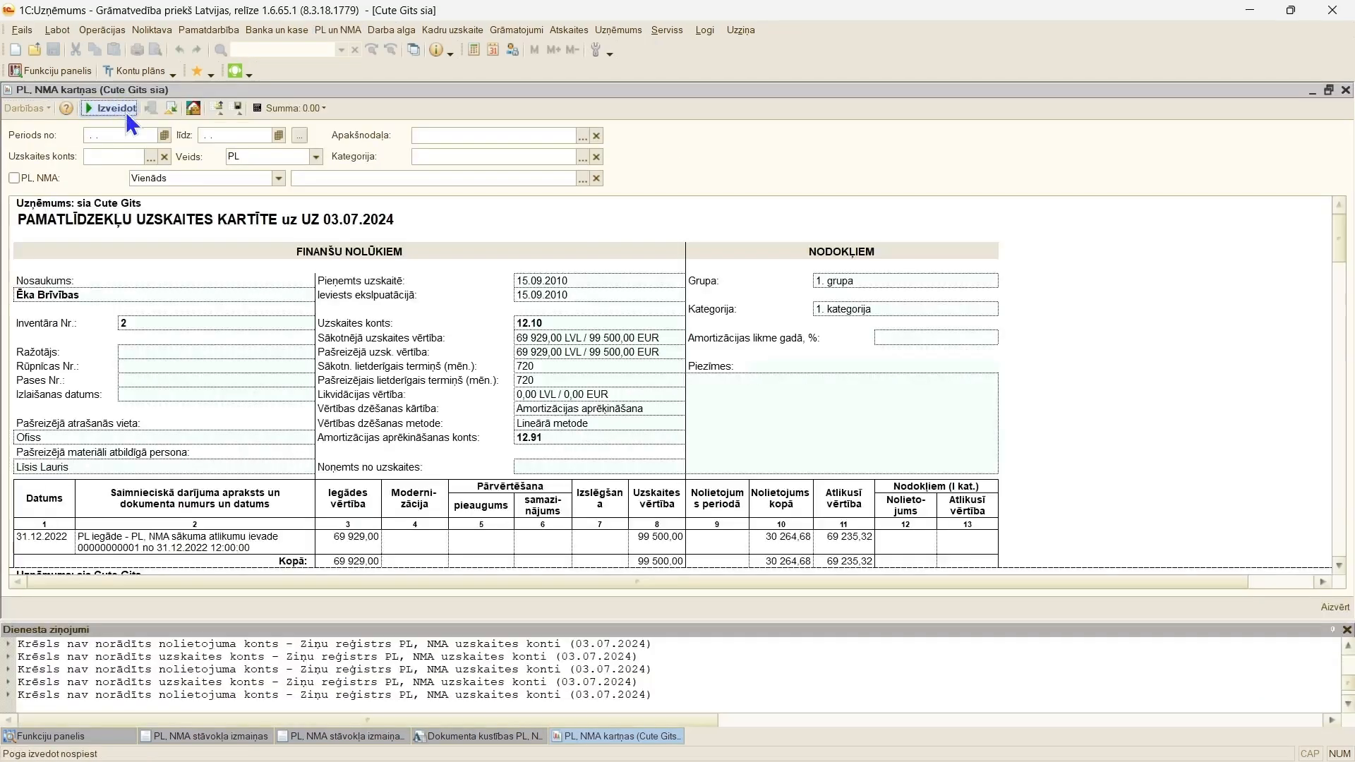
pyautogui.click(1348, 633)
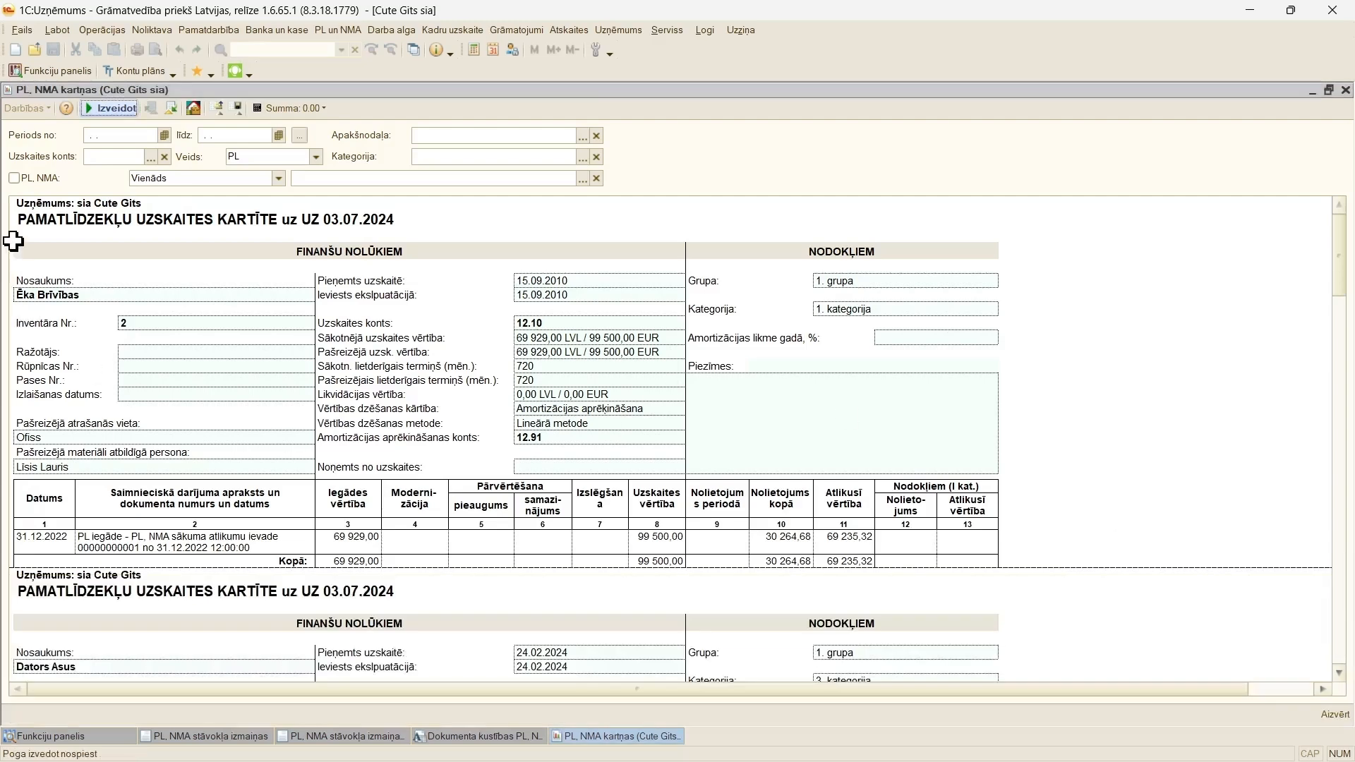
# Step: Filter the card report to the asset "PL bez ekspluatācijas n", regenerate it and examine the commissioning and depreciation details
pyautogui.click(15, 177)
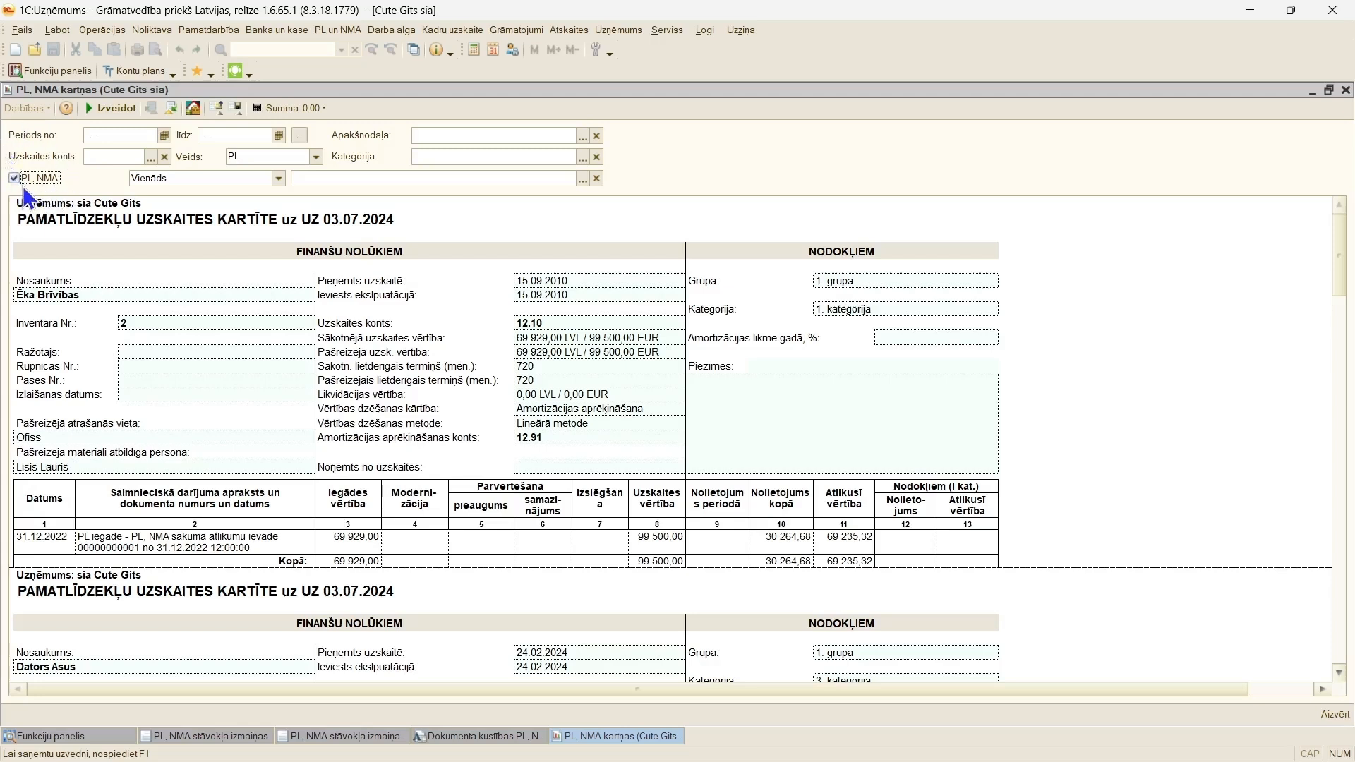
pyautogui.click(583, 179)
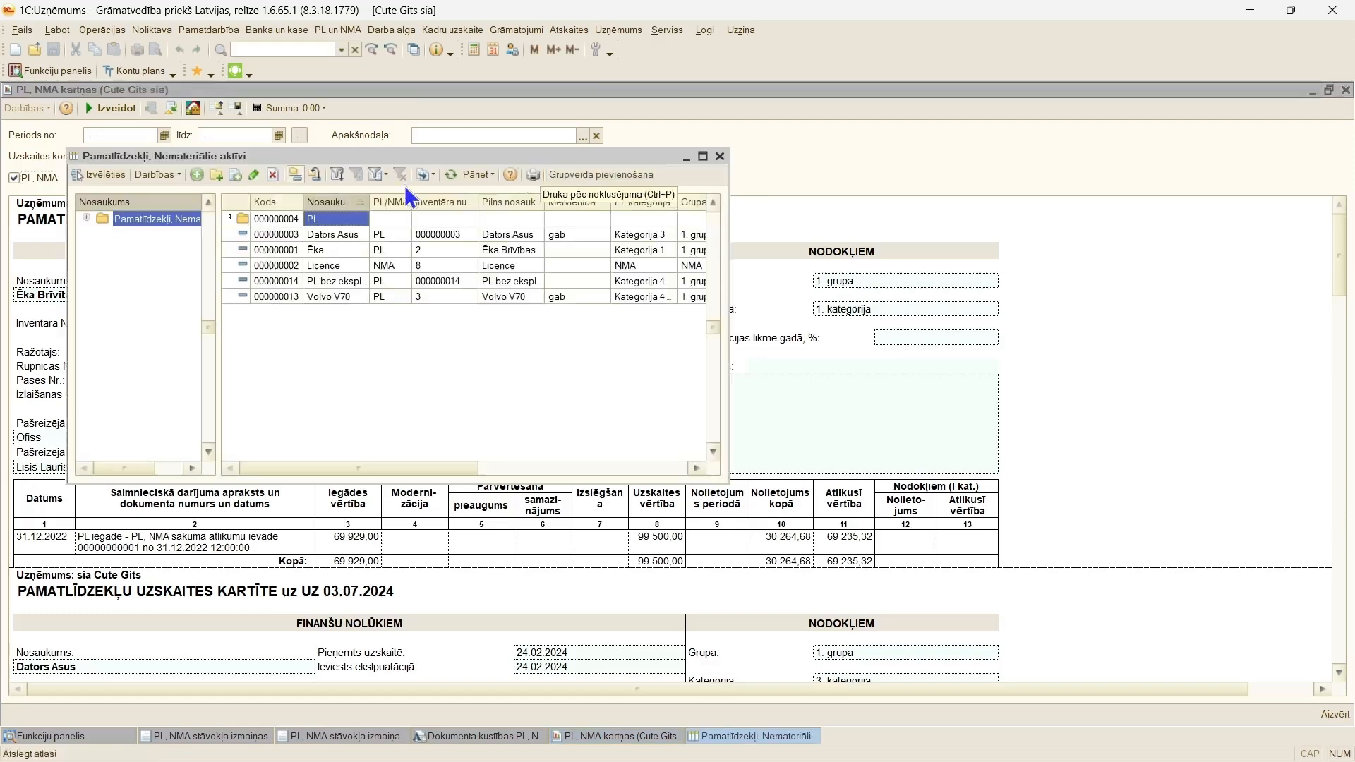
pyautogui.doubleClick(337, 281)
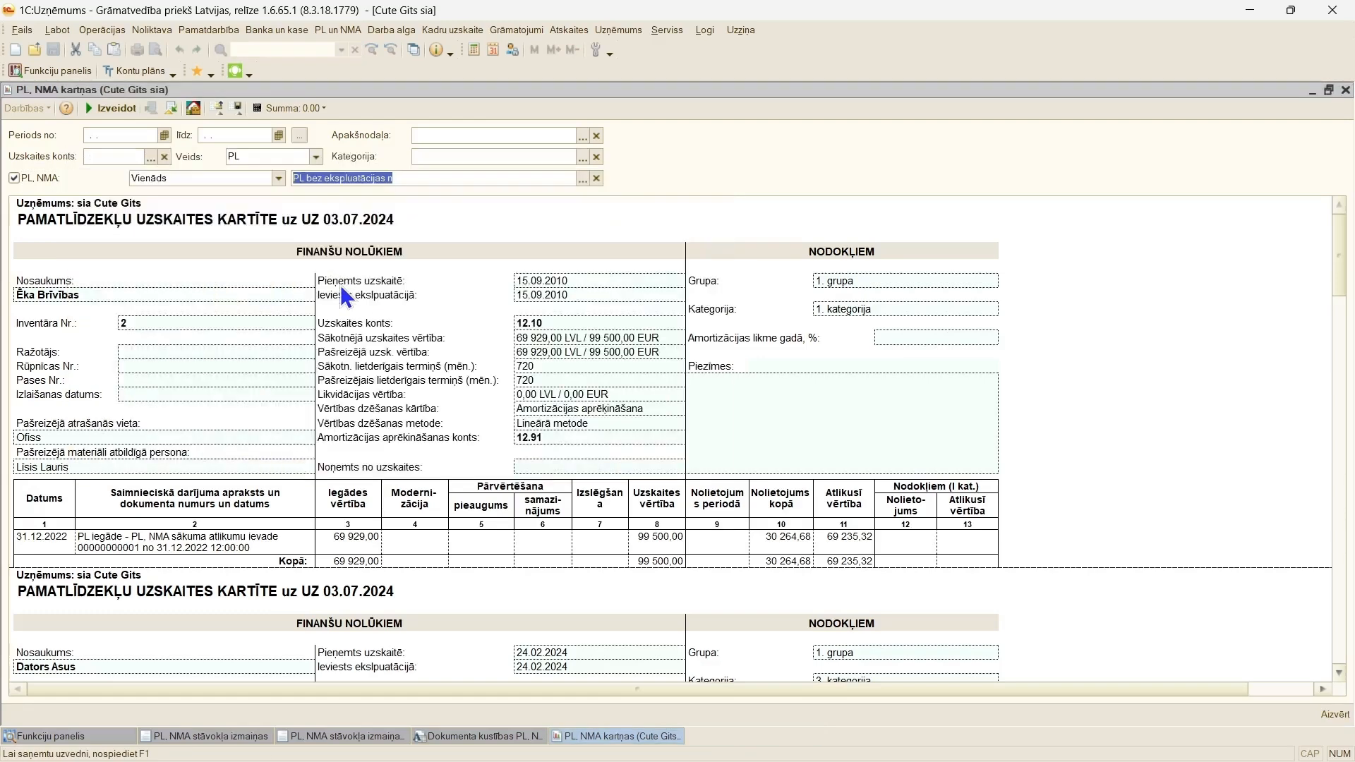
pyautogui.click(106, 108)
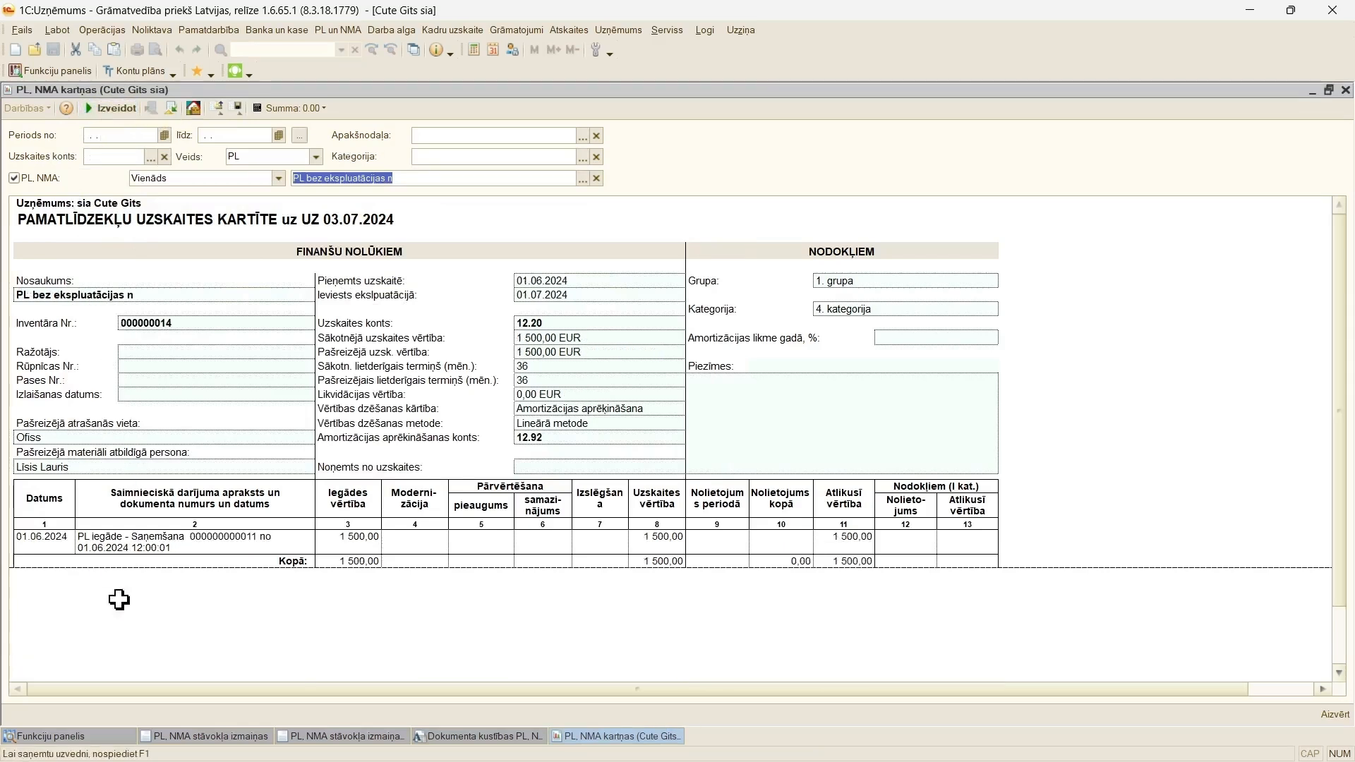
pyautogui.click(120, 467)
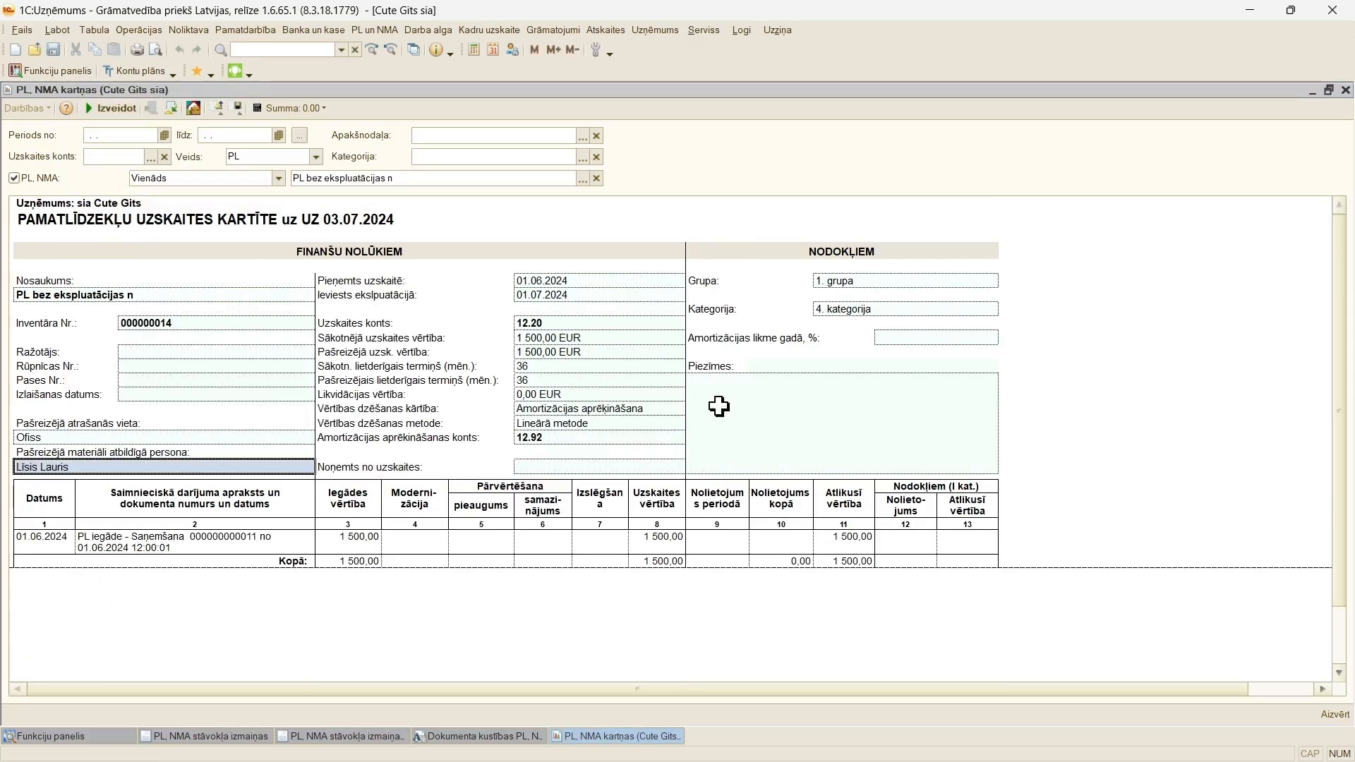
pyautogui.click(416, 410)
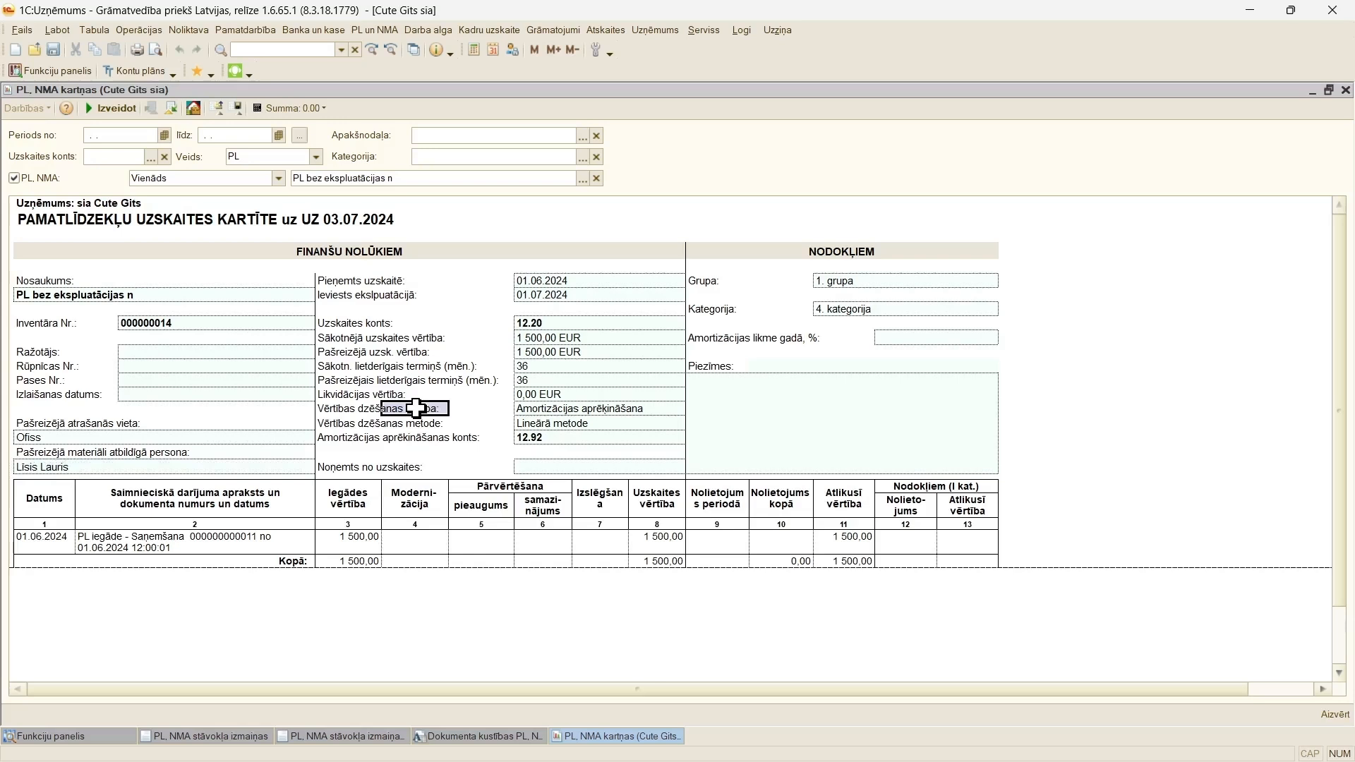
pyautogui.click(601, 408)
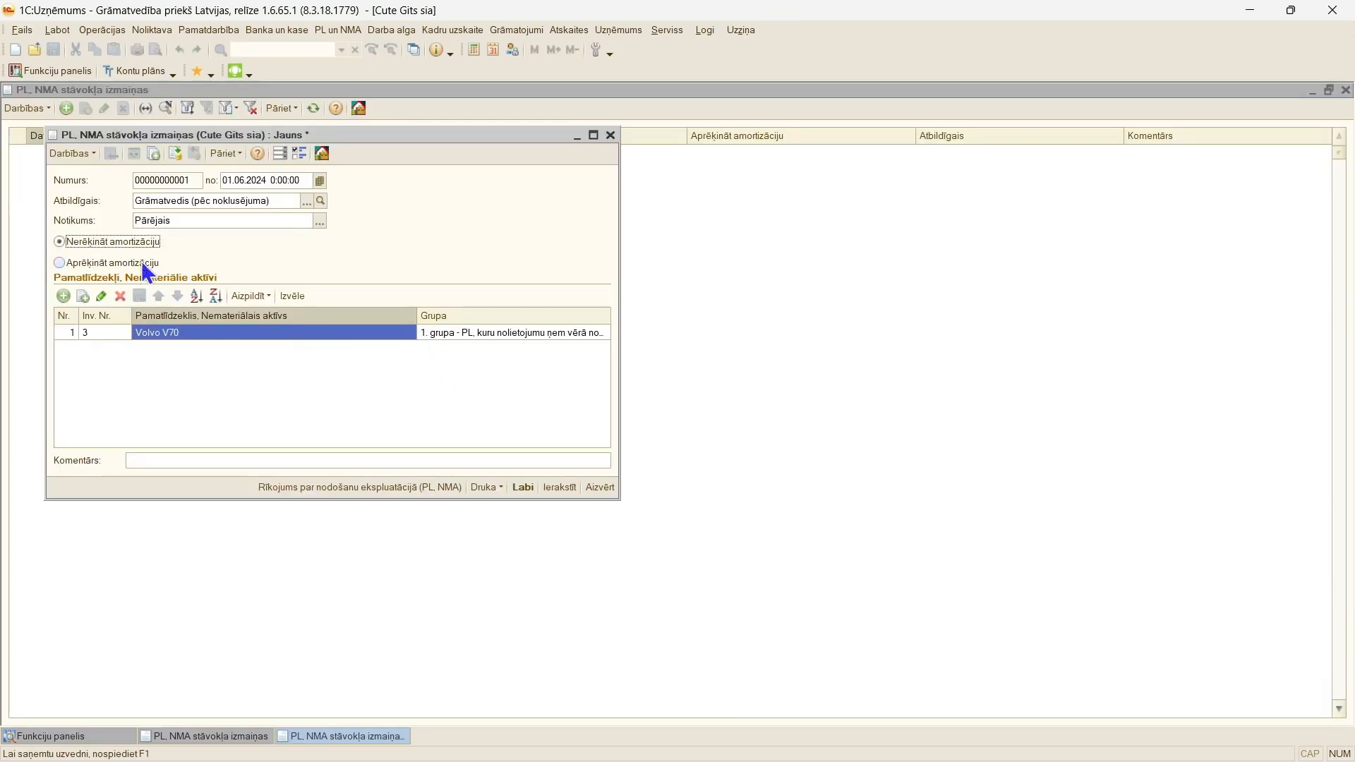
# Step: Post the Volvo V70 status change document, preview its "Rīkojums par nodošanu ekspluatācijā (PL, NMA)" print form and close the document
pyautogui.click(176, 157)
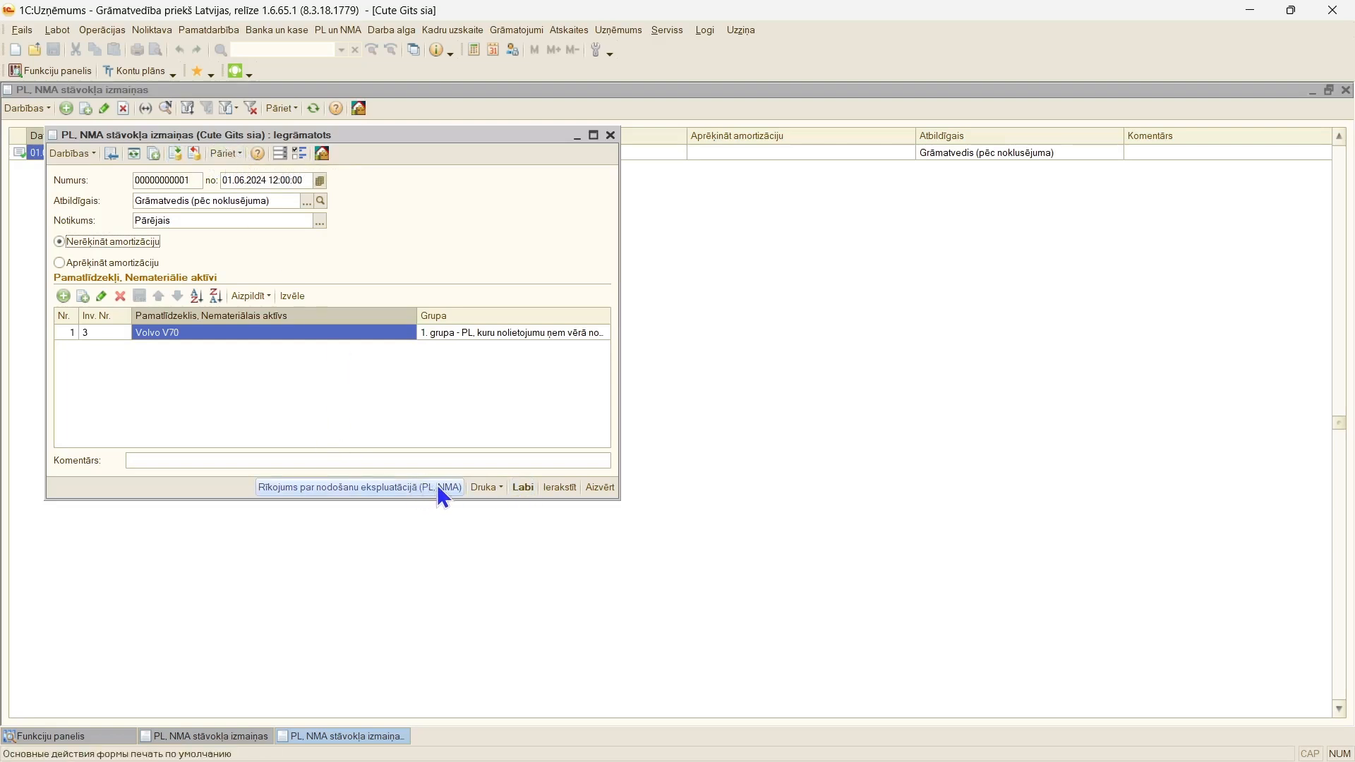
pyautogui.click(486, 487)
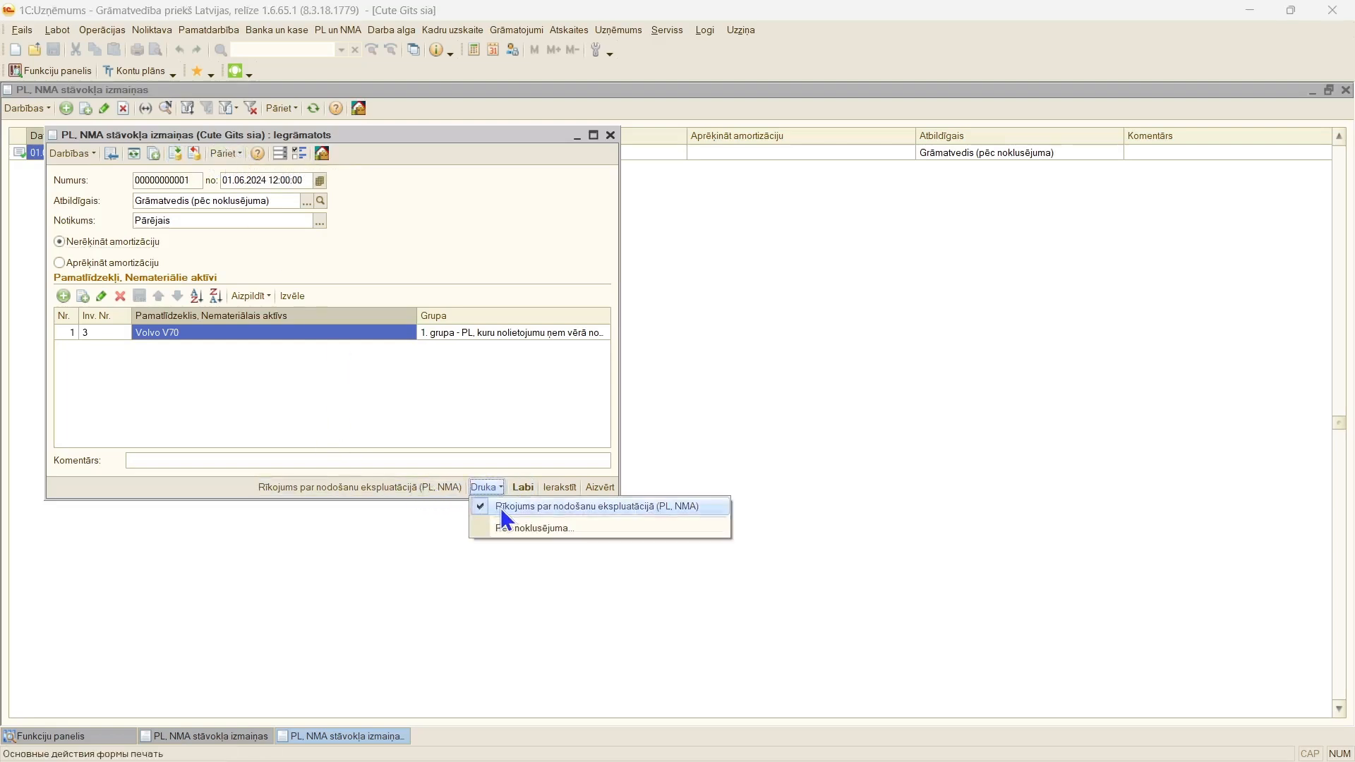
pyautogui.click(502, 507)
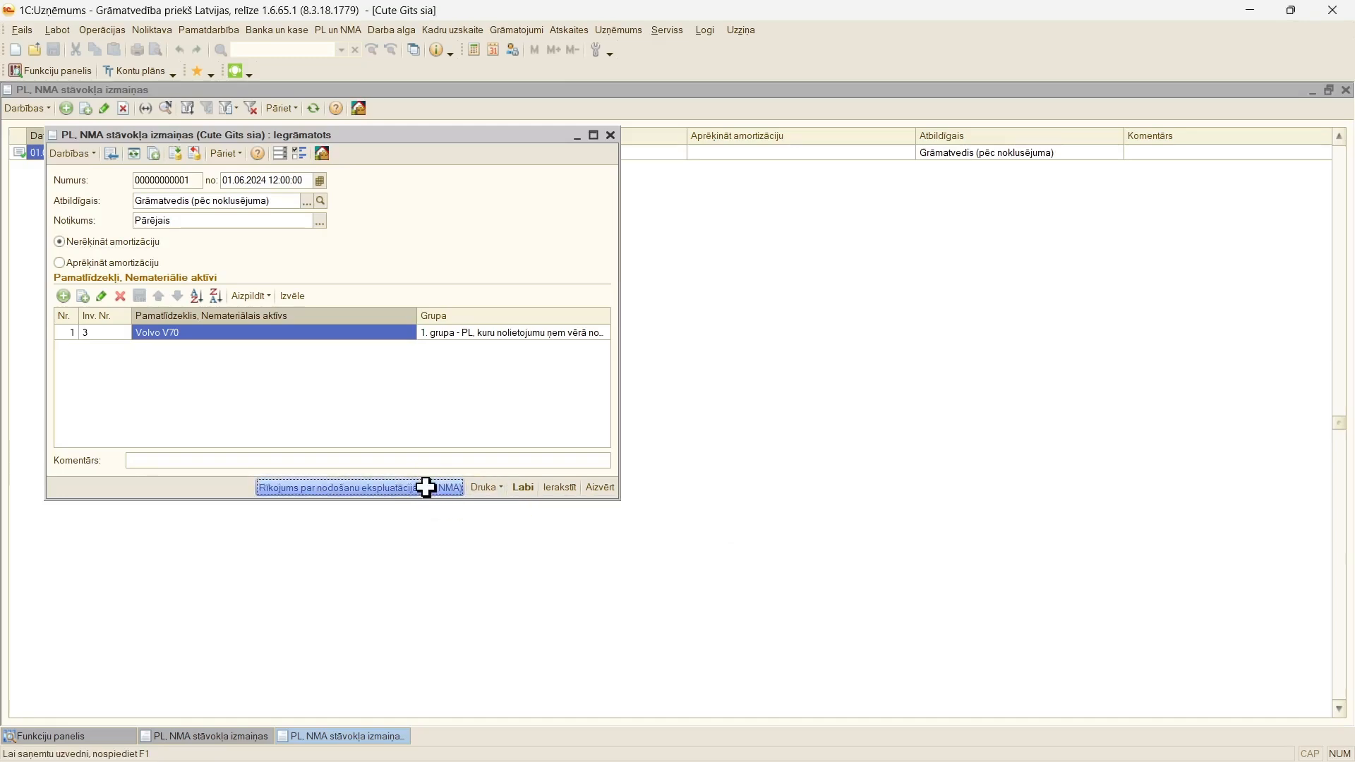
pyautogui.click(426, 488)
pyautogui.press('Escape')
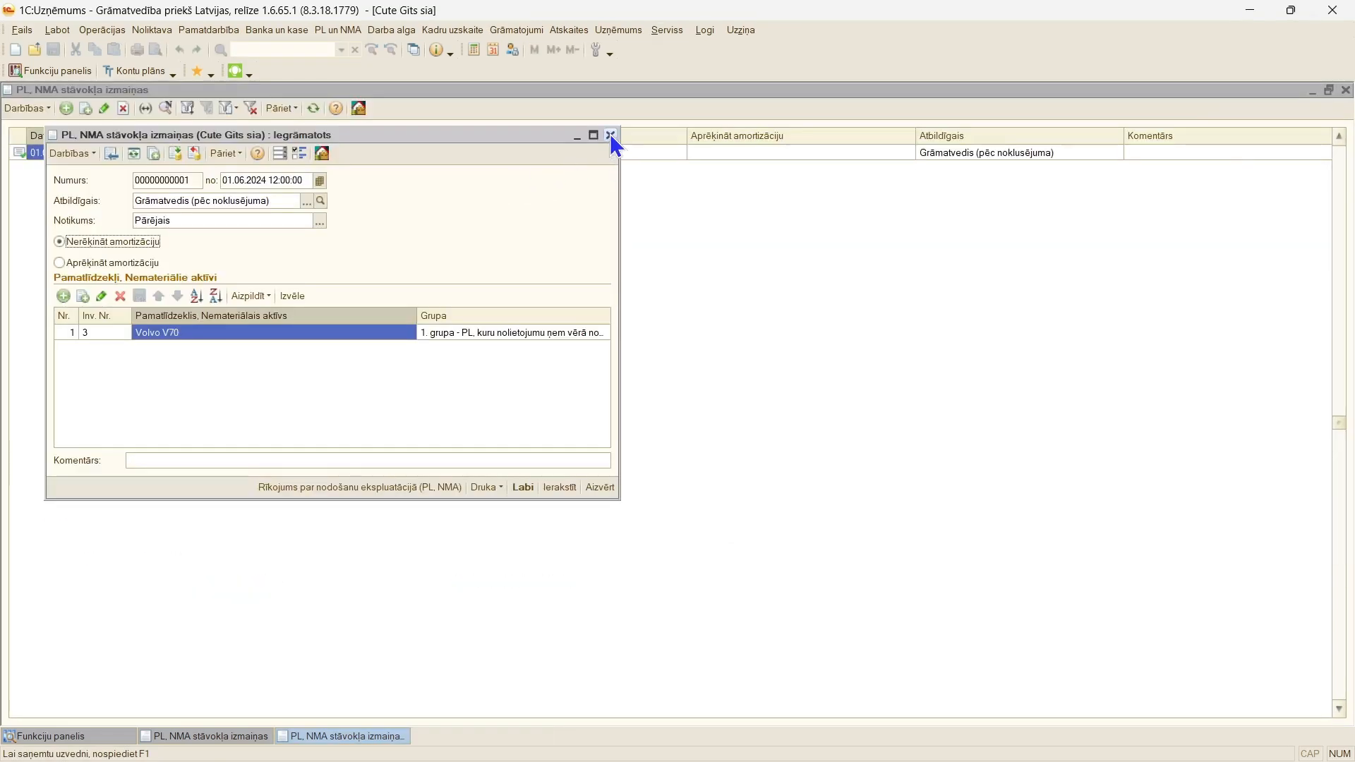
pyautogui.click(610, 135)
# Step: Create a "PL, NMA amortizācijas izmaksu atspoguļošanas veida izmaiņas" document dated 02.06.2024 with the event "Pārējais"
pyautogui.click(340, 30)
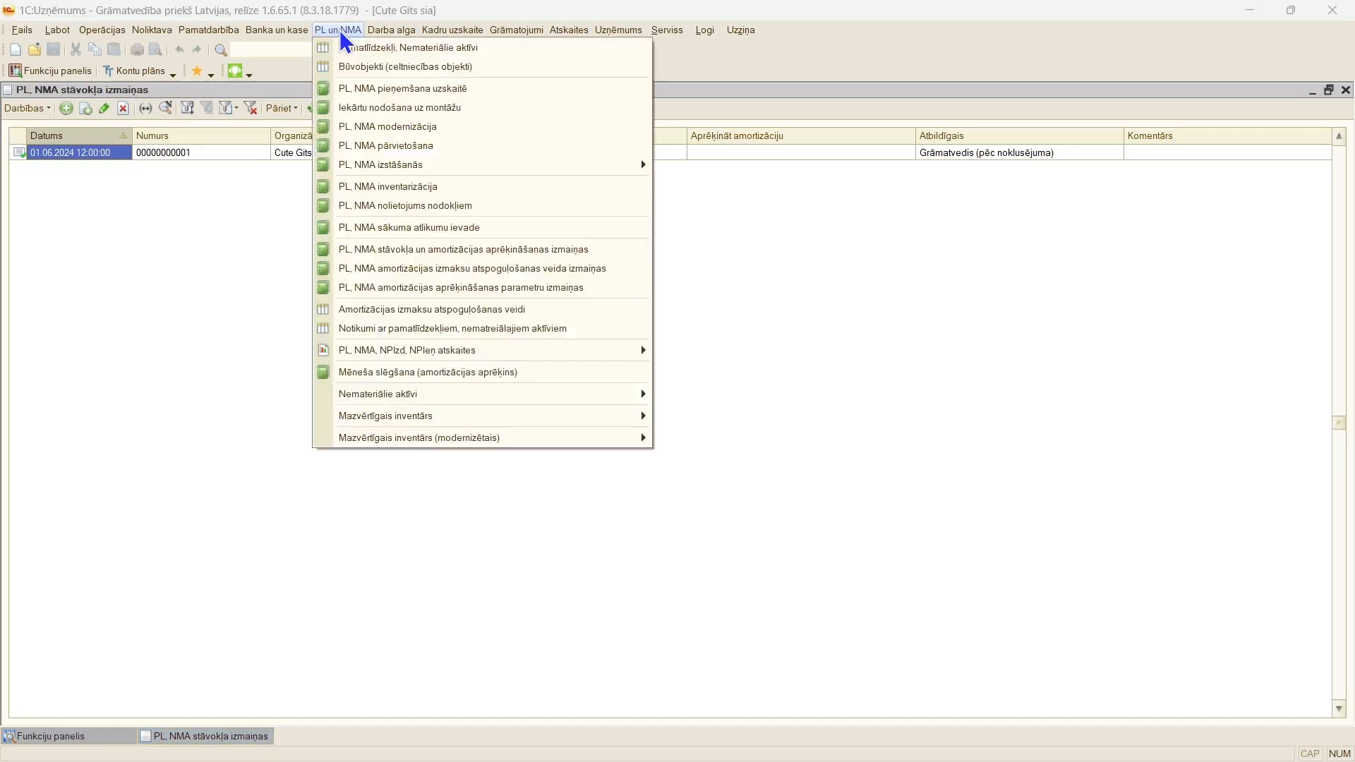
pyautogui.click(446, 270)
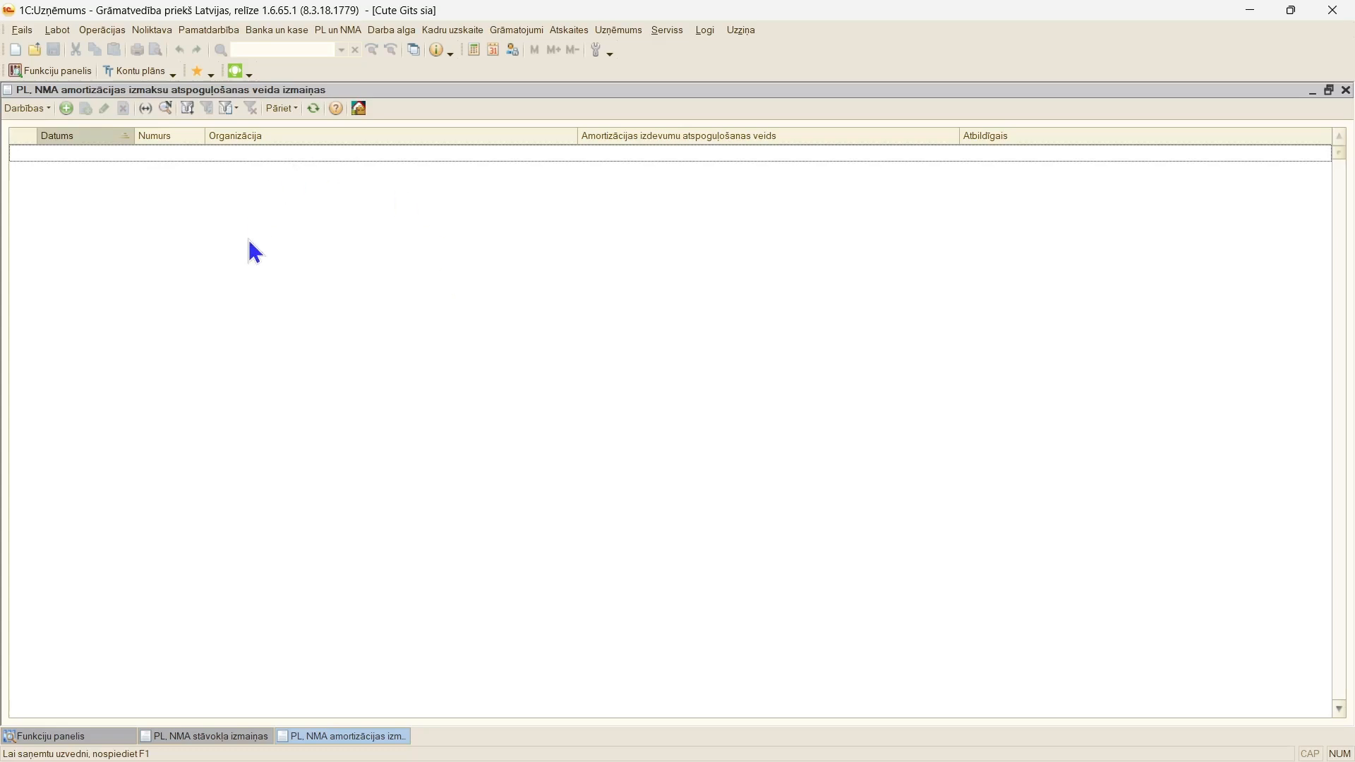
pyautogui.click(66, 108)
pyautogui.press('Tab')
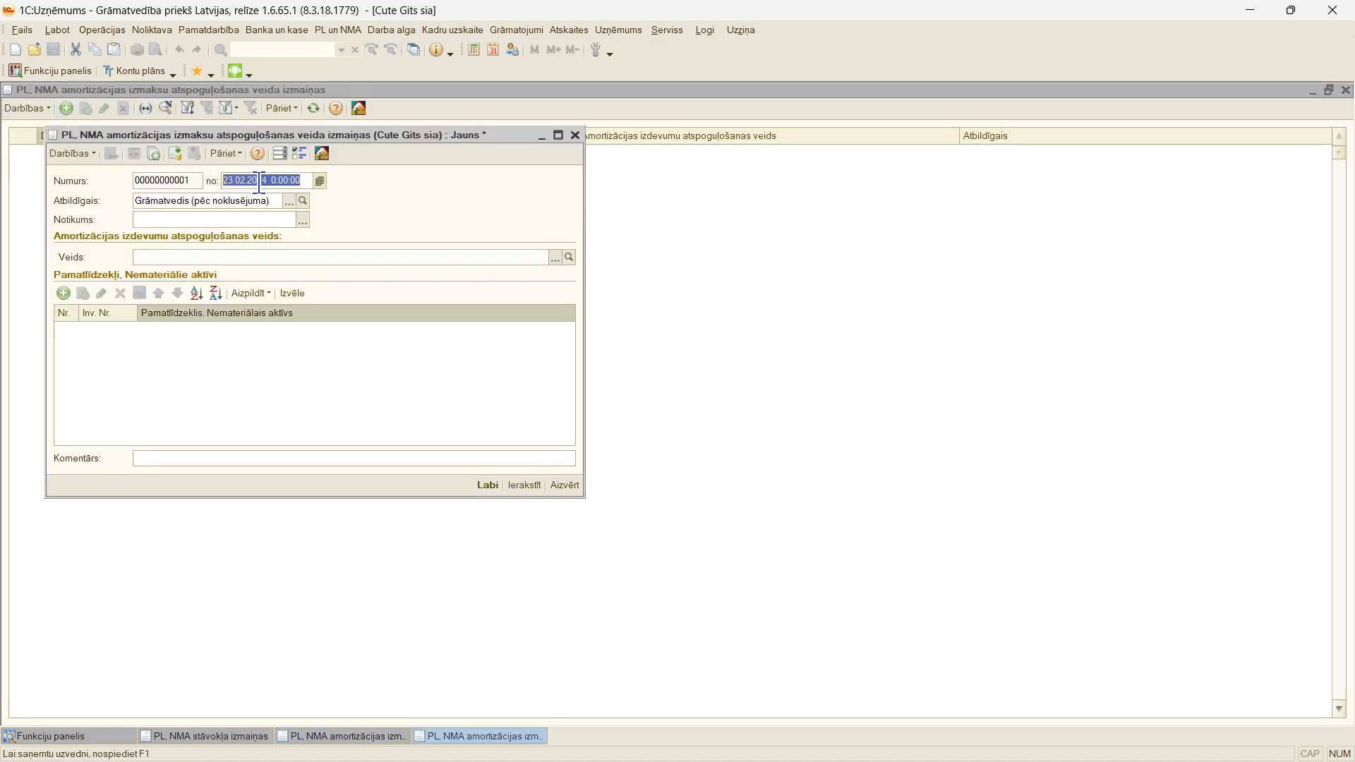
pyautogui.write('0206')
pyautogui.press('Tab')
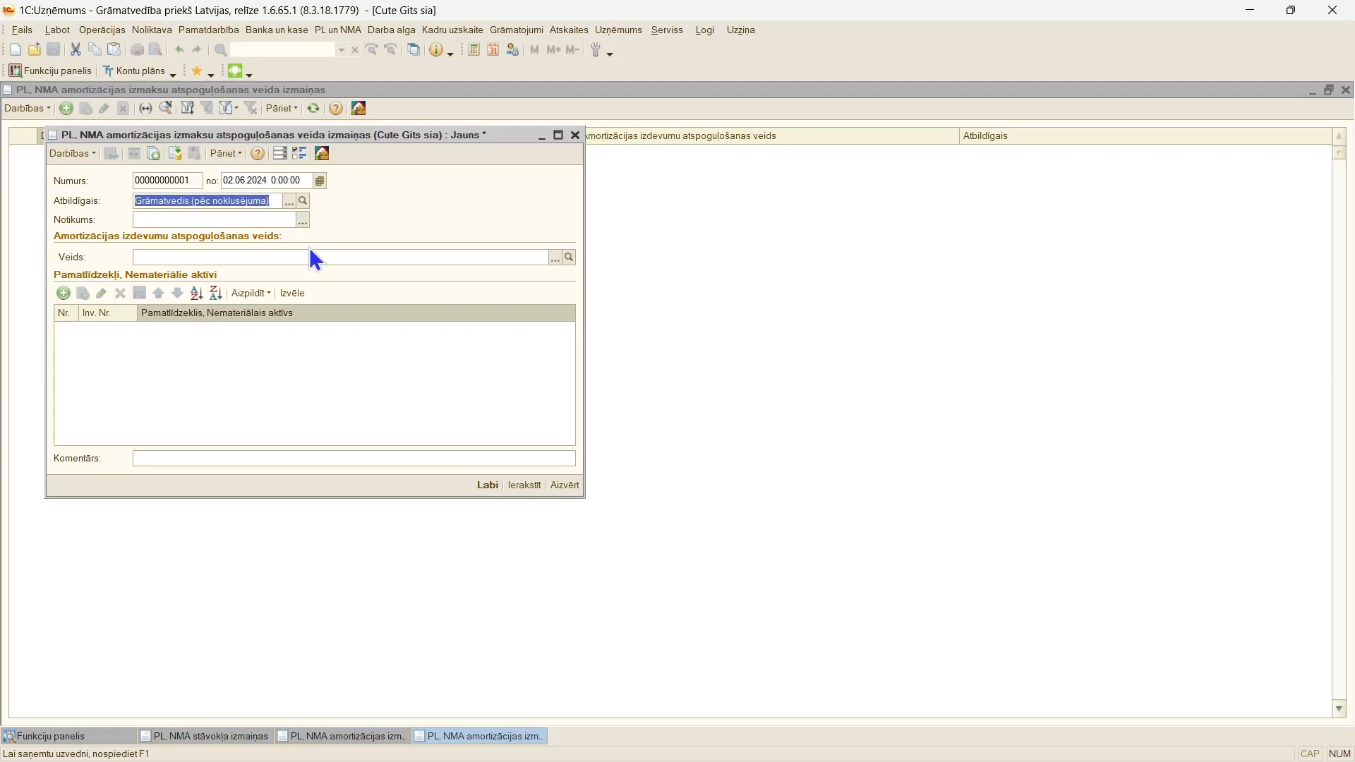
pyautogui.click(304, 220)
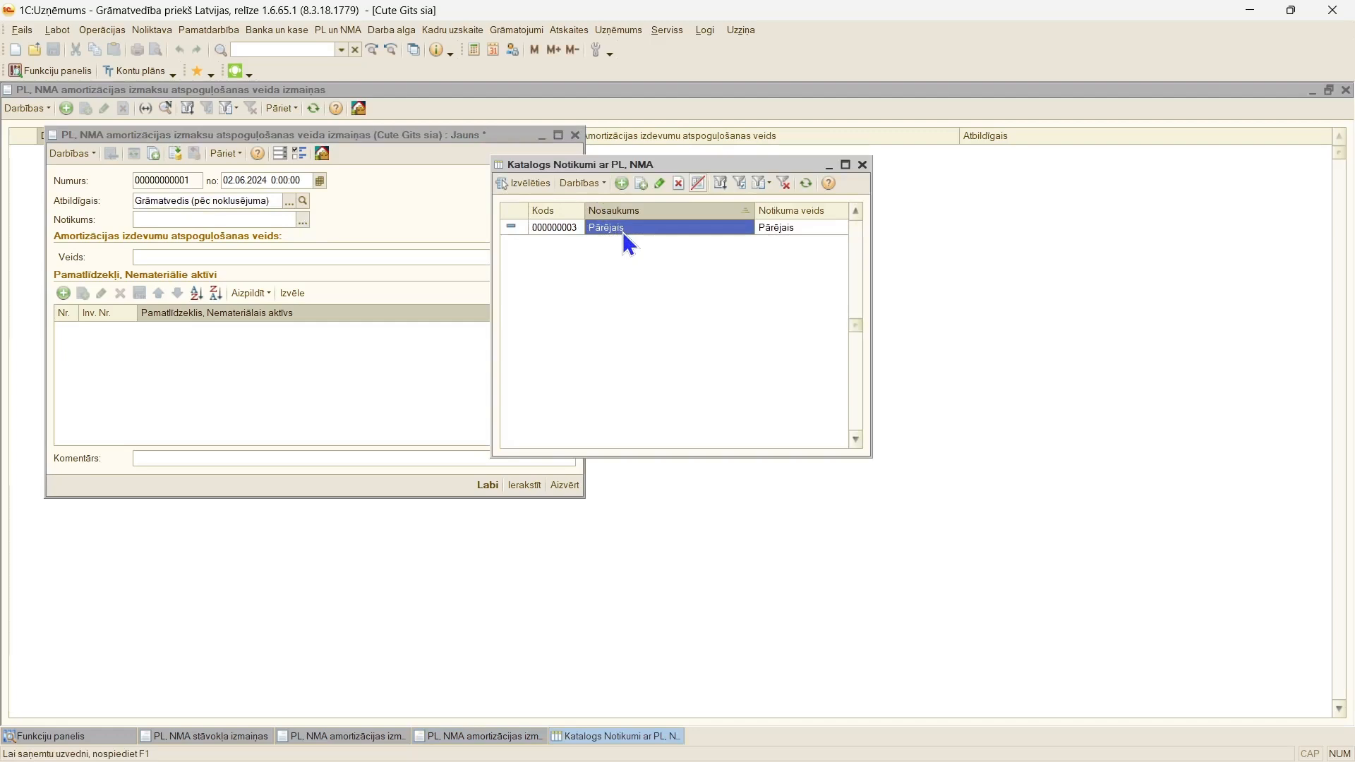
pyautogui.doubleClick(622, 232)
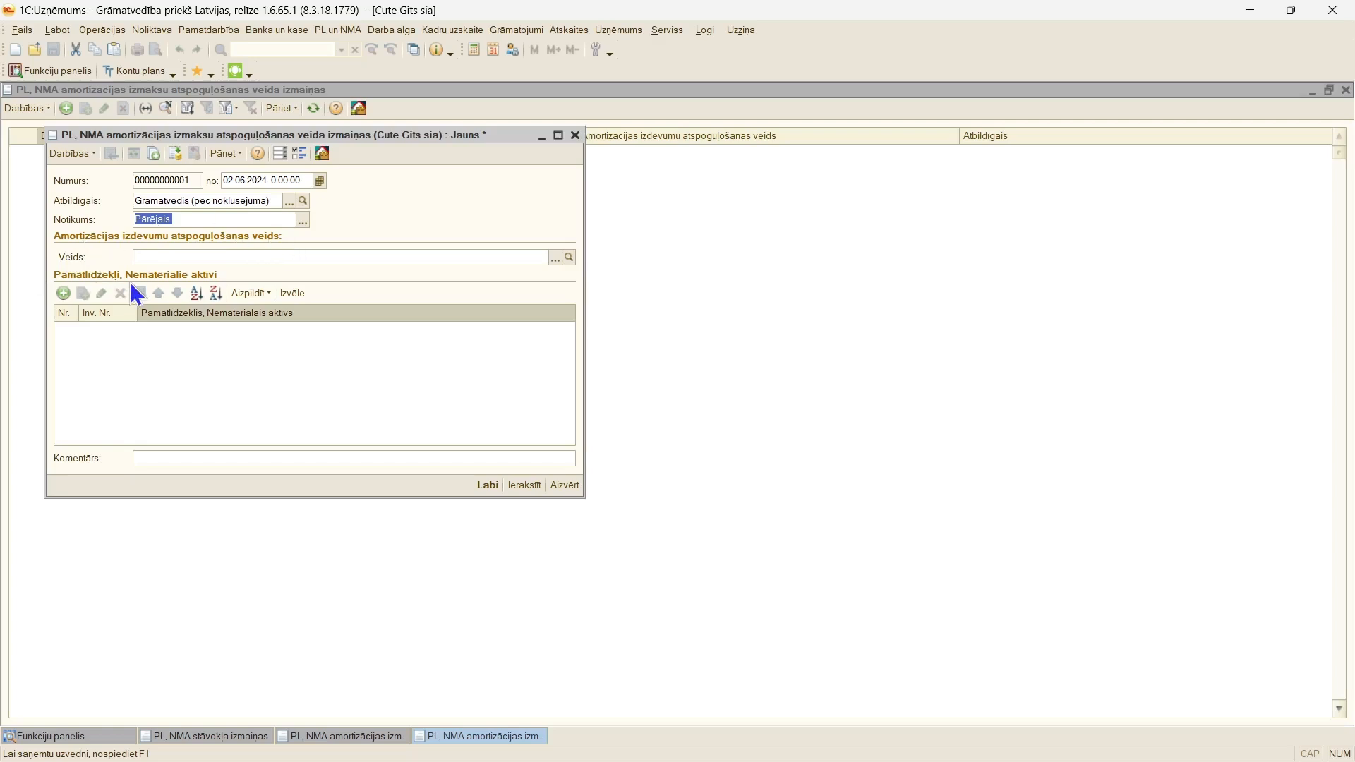
# Step: Create the depreciation expense type "Datoru nol.7421" with expense account 74.21 and select it as the document's "Veids"
pyautogui.click(558, 261)
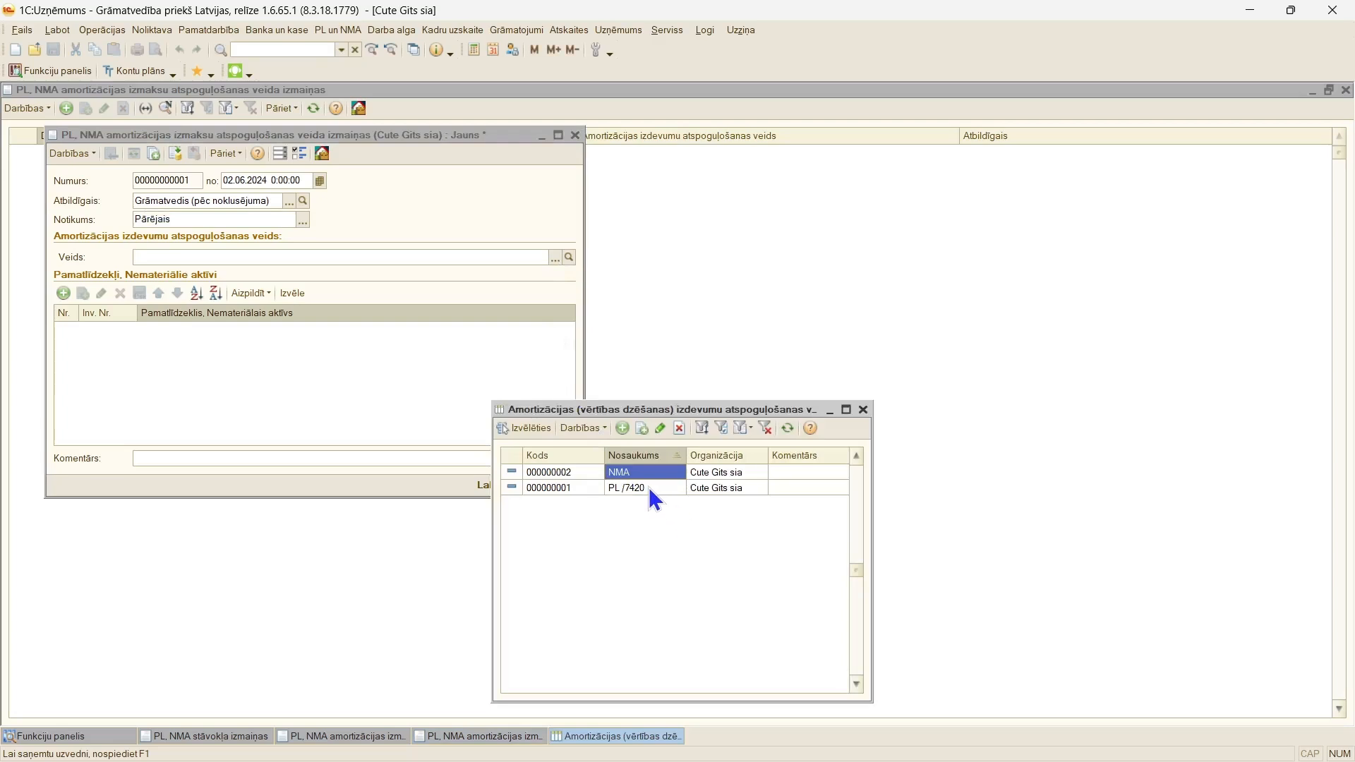
pyautogui.click(624, 429)
pyautogui.write('Datoru nol.7421')
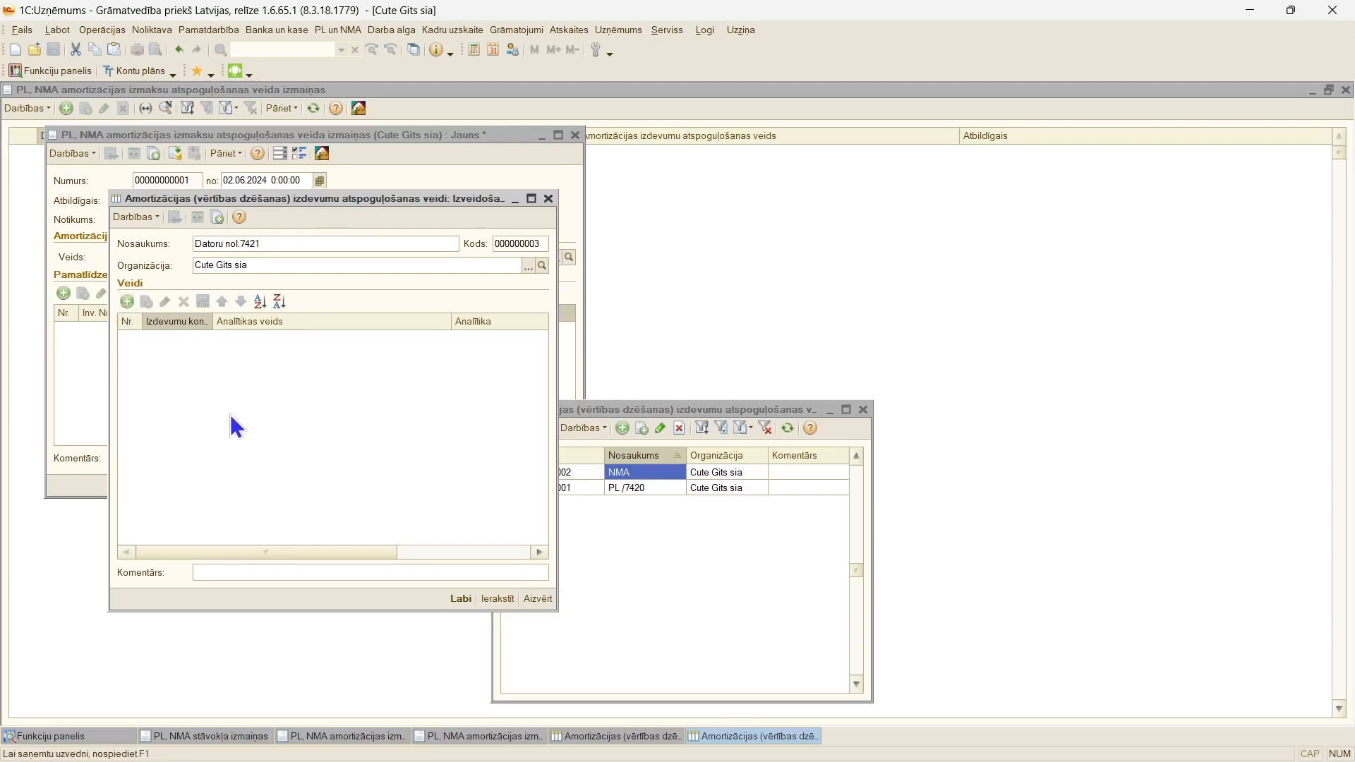
pyautogui.click(127, 302)
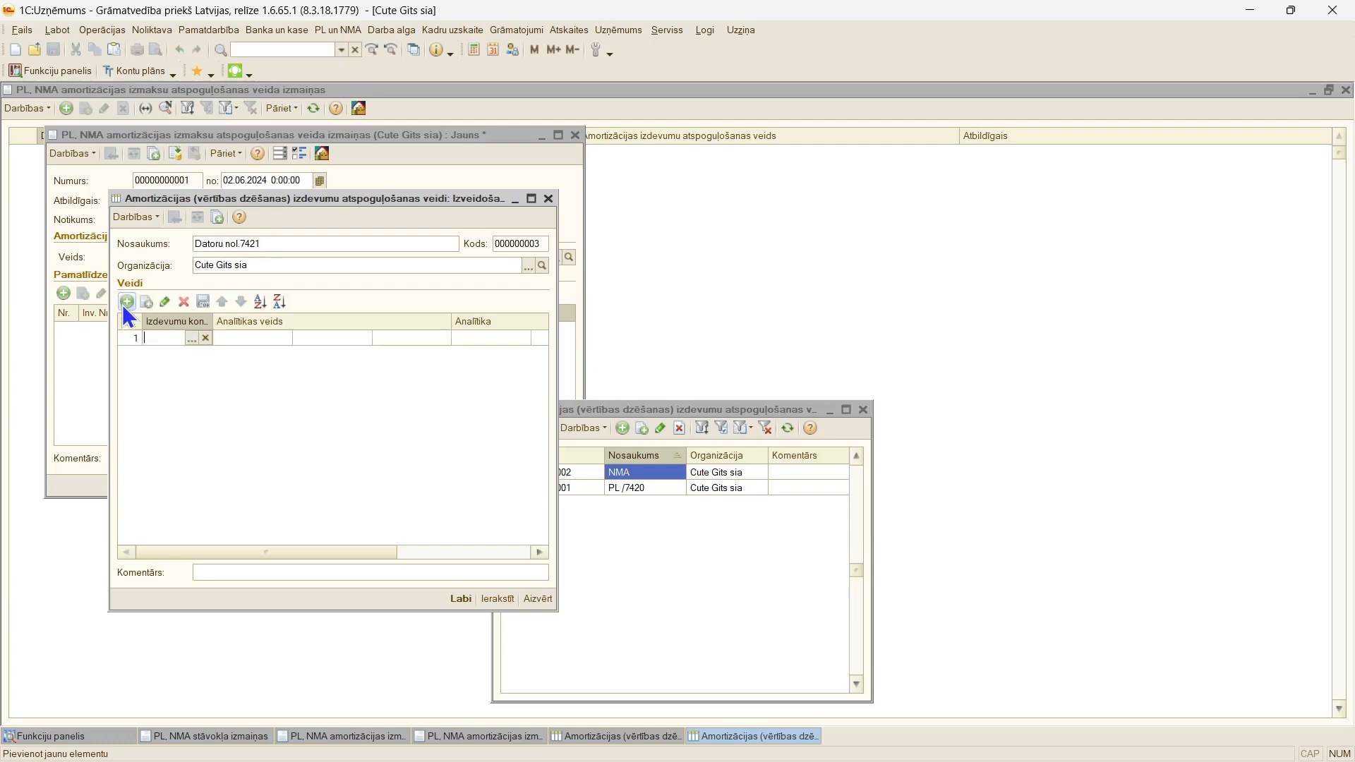
pyautogui.click(192, 339)
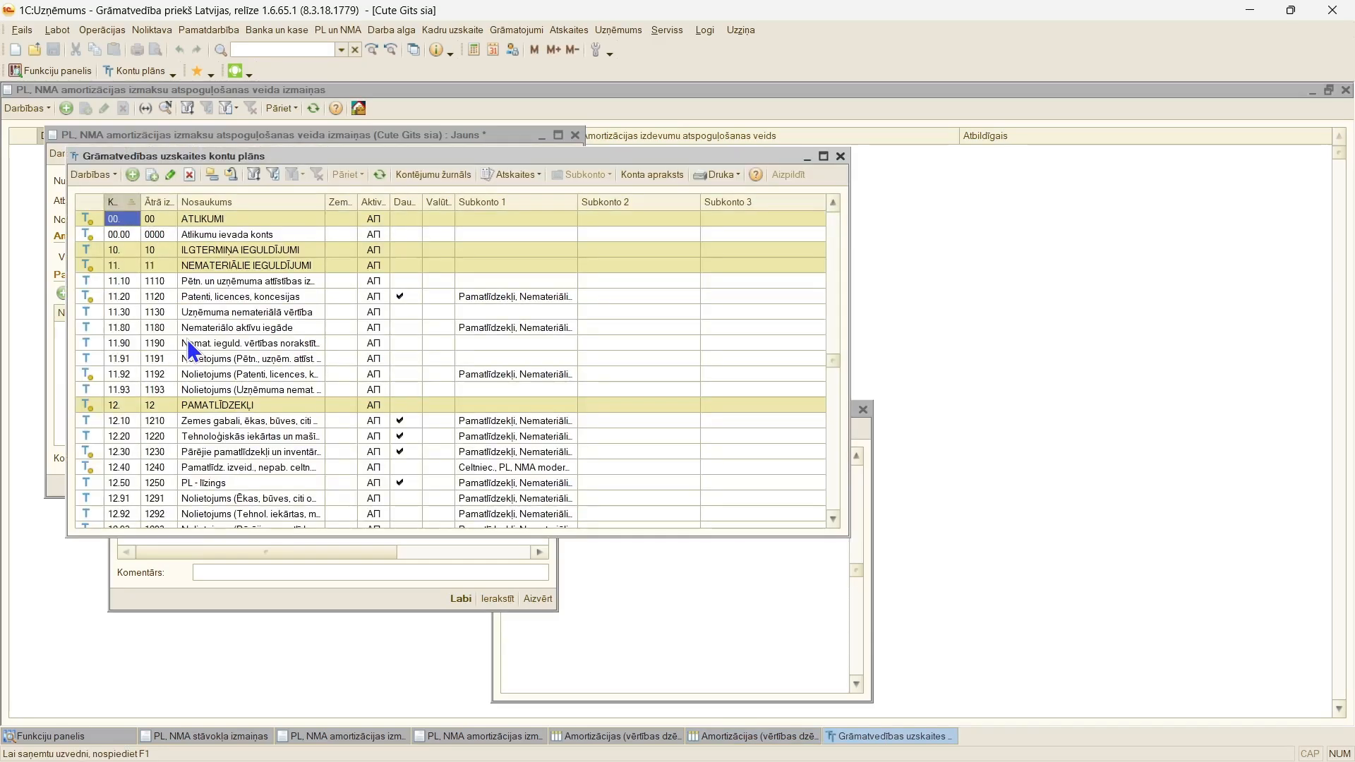
pyautogui.write('74')
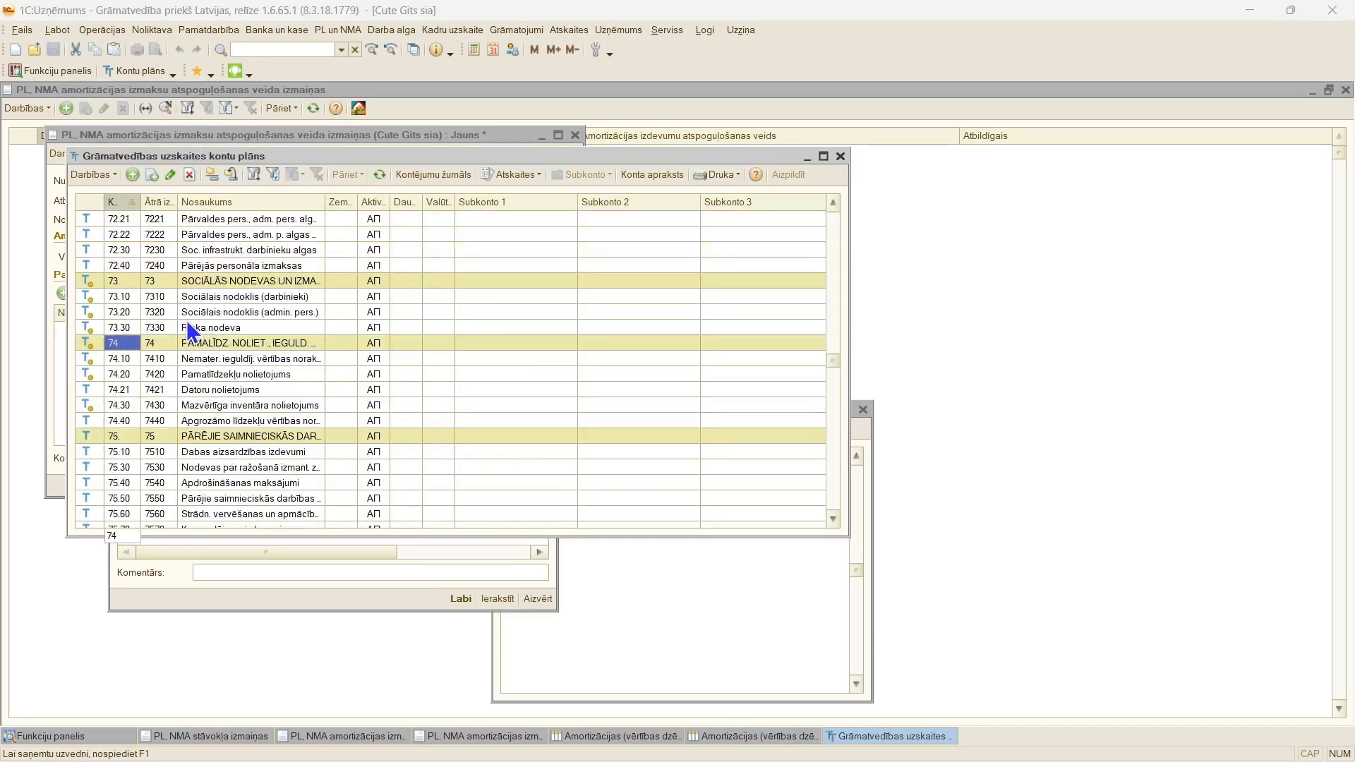
pyautogui.doubleClick(126, 388)
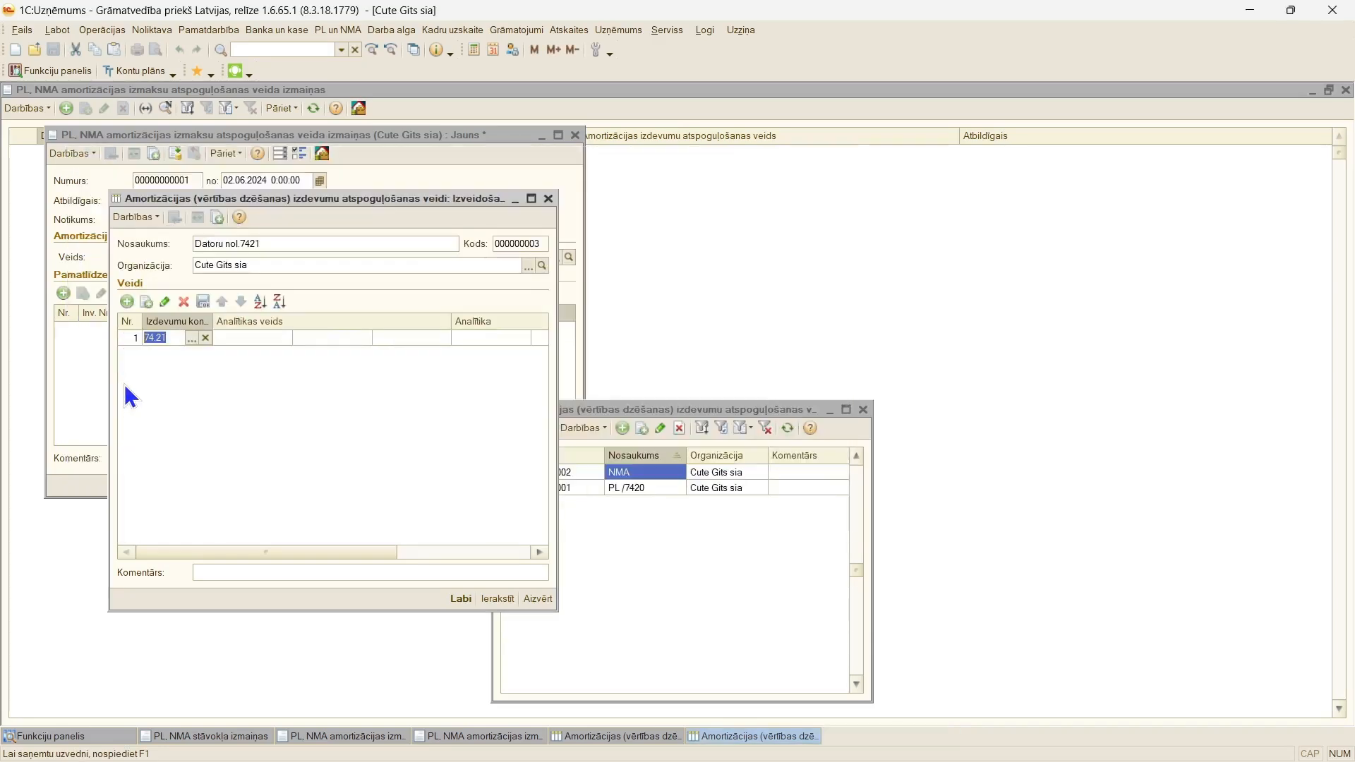
pyautogui.click(463, 600)
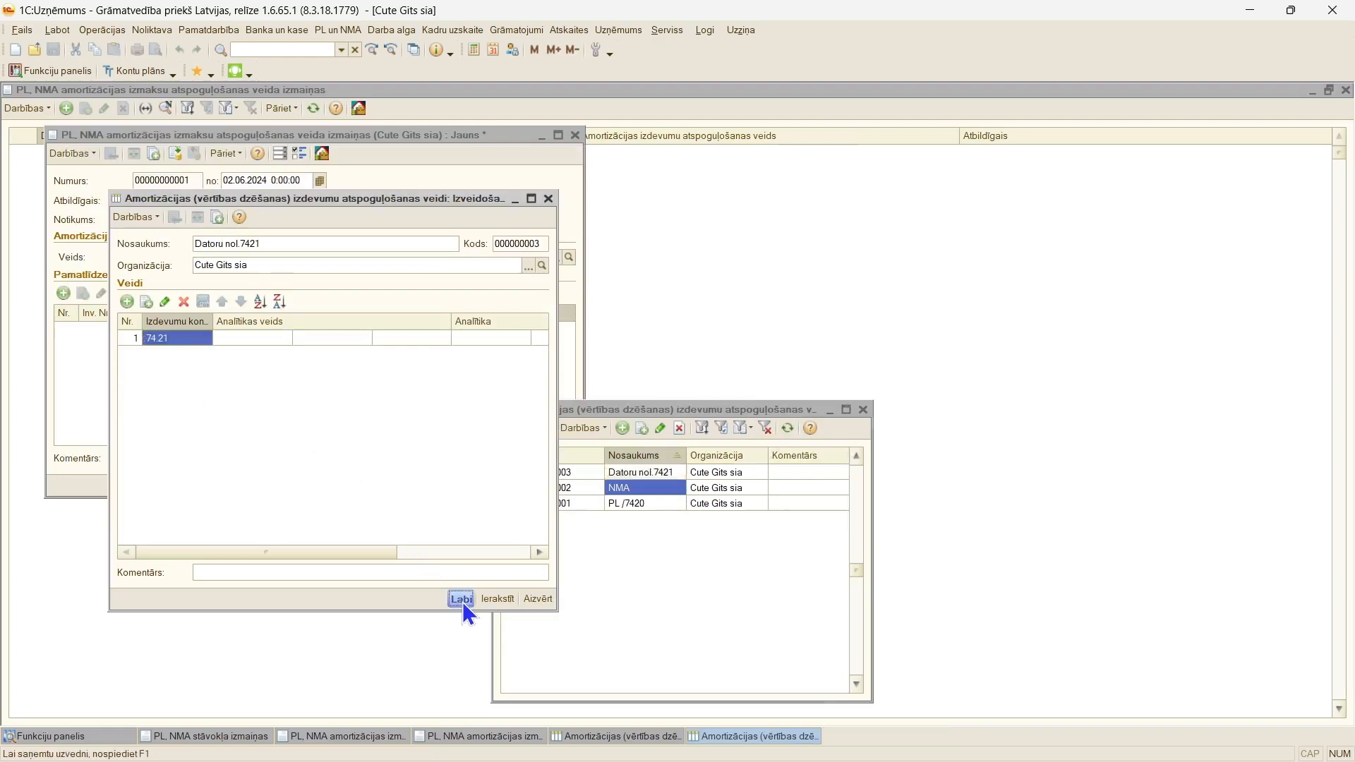
pyautogui.doubleClick(613, 477)
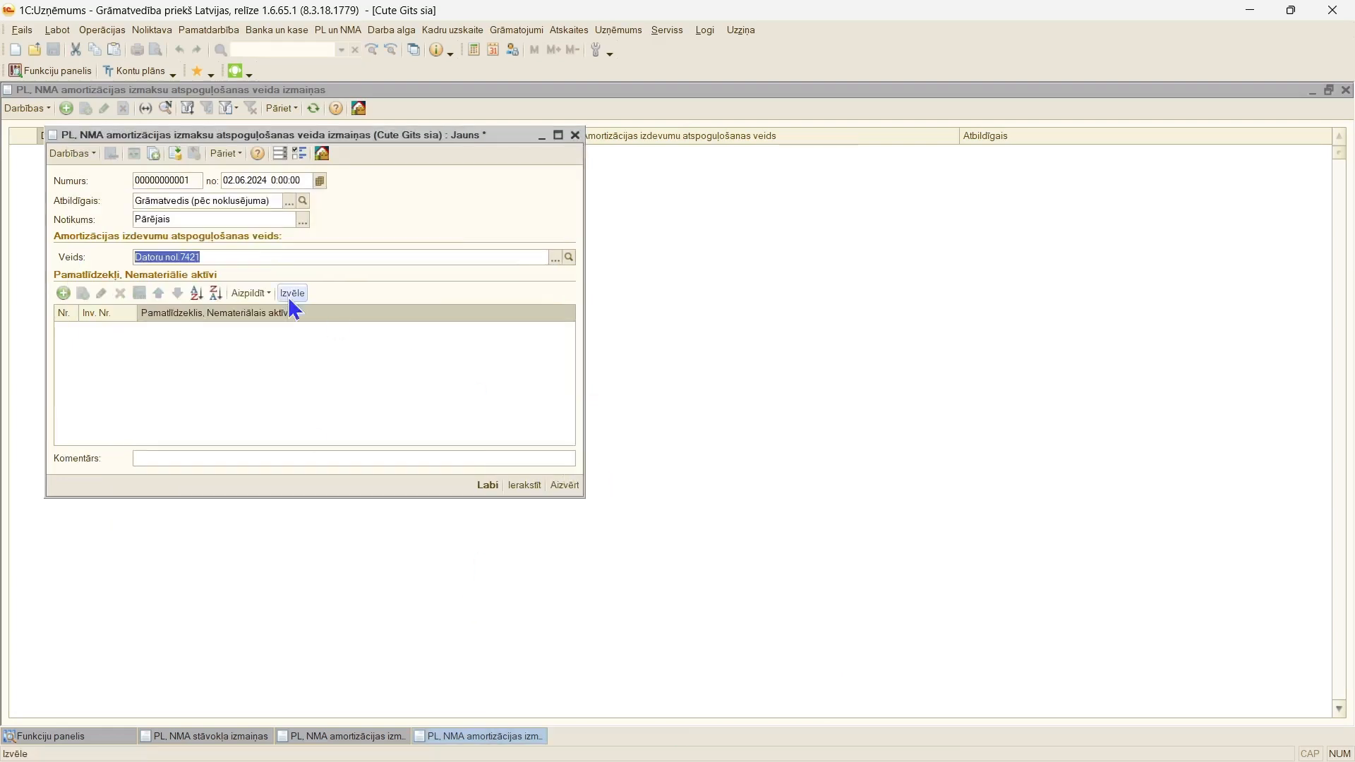
# Step: Add the fixed asset "Dators Asus" to the document's asset table from the fixed-asset catalogue
pyautogui.click(145, 364)
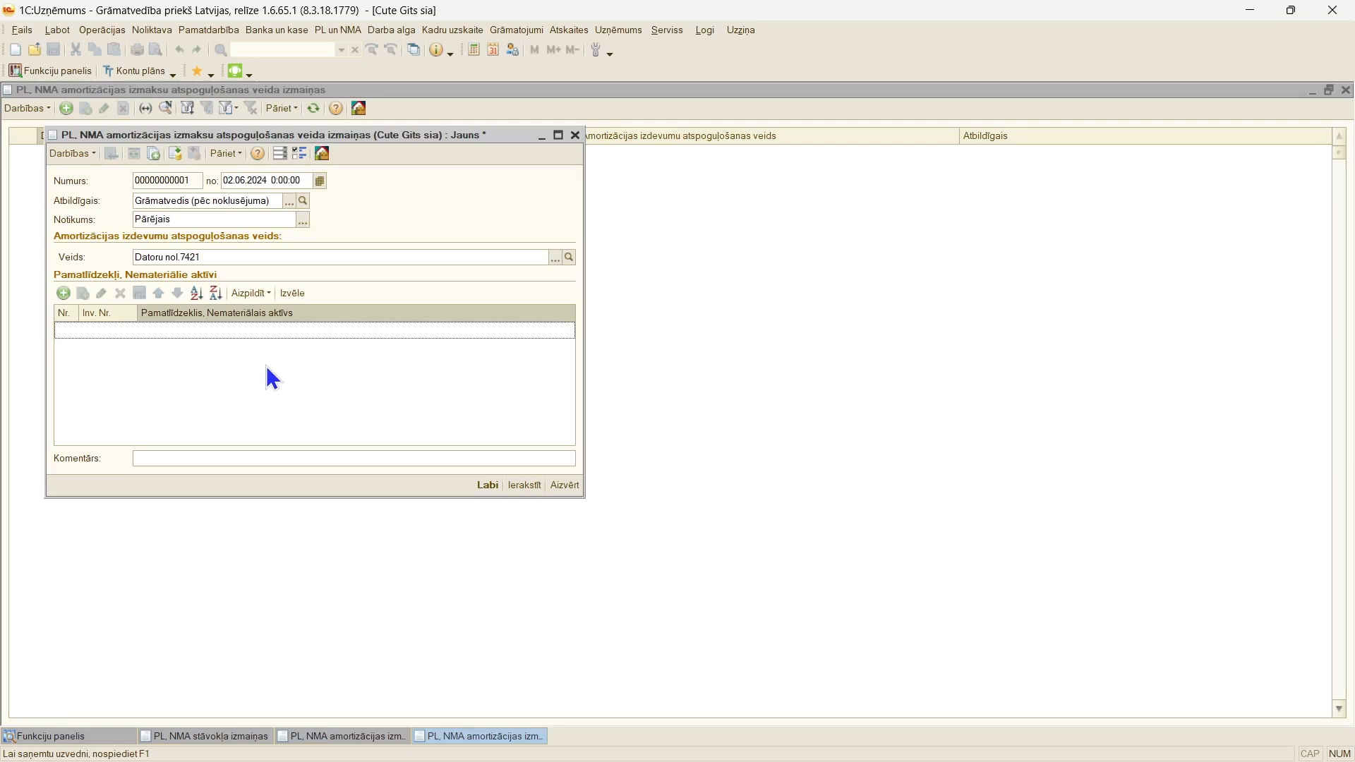
pyautogui.click(300, 290)
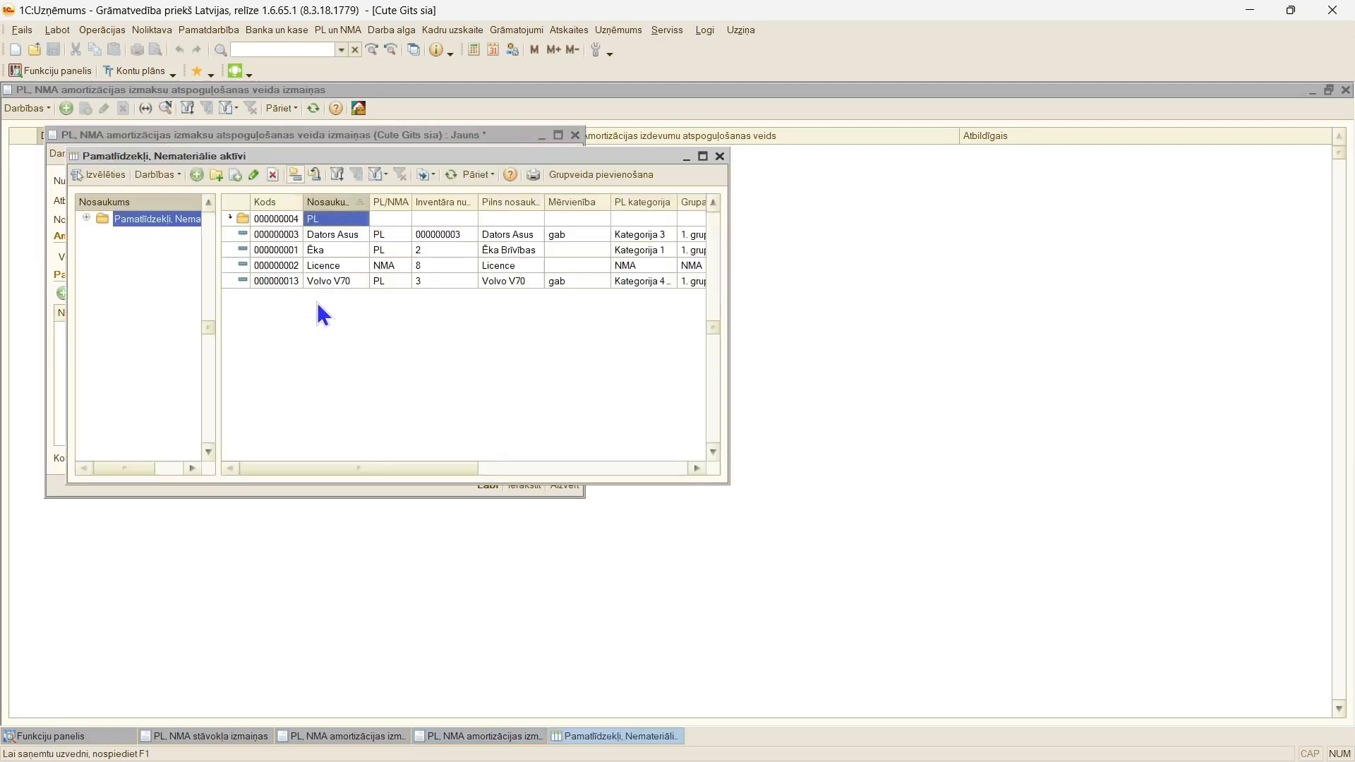
pyautogui.click(330, 239)
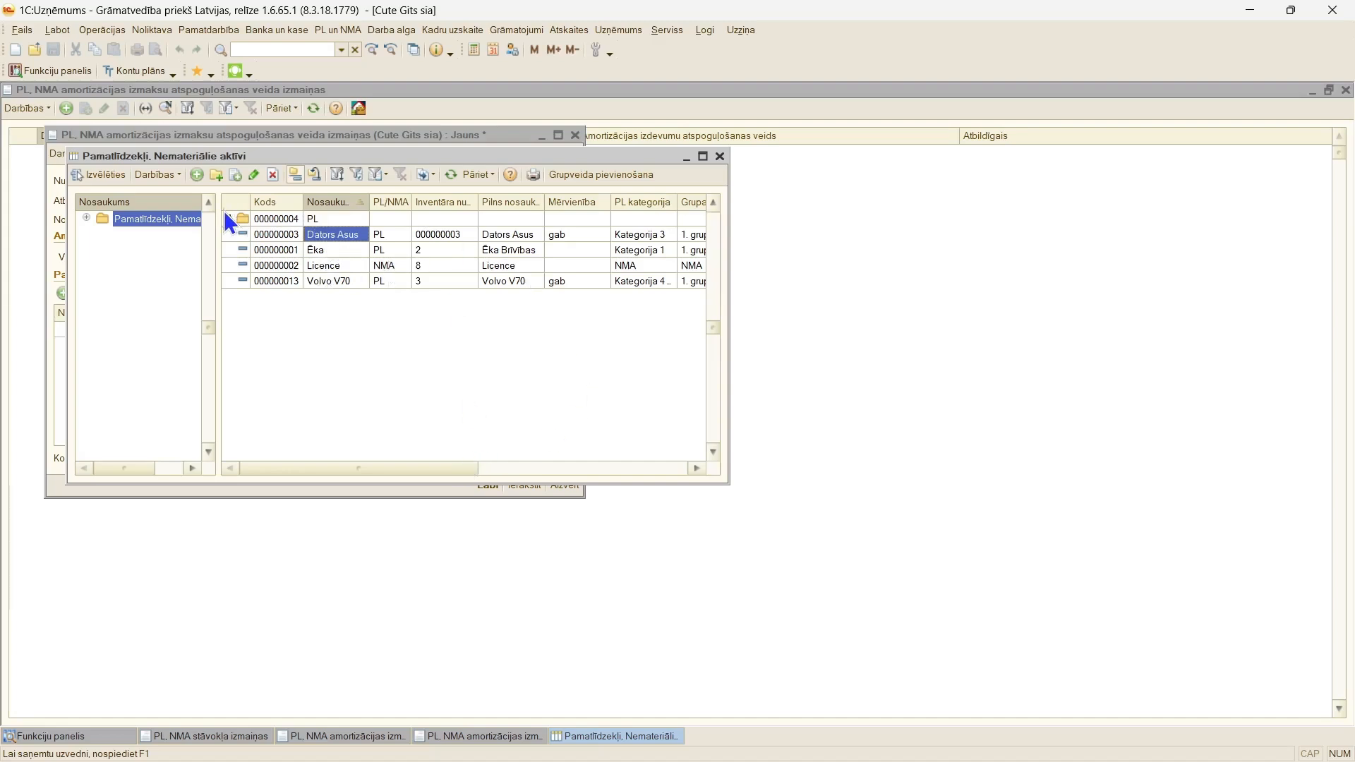
pyautogui.click(720, 156)
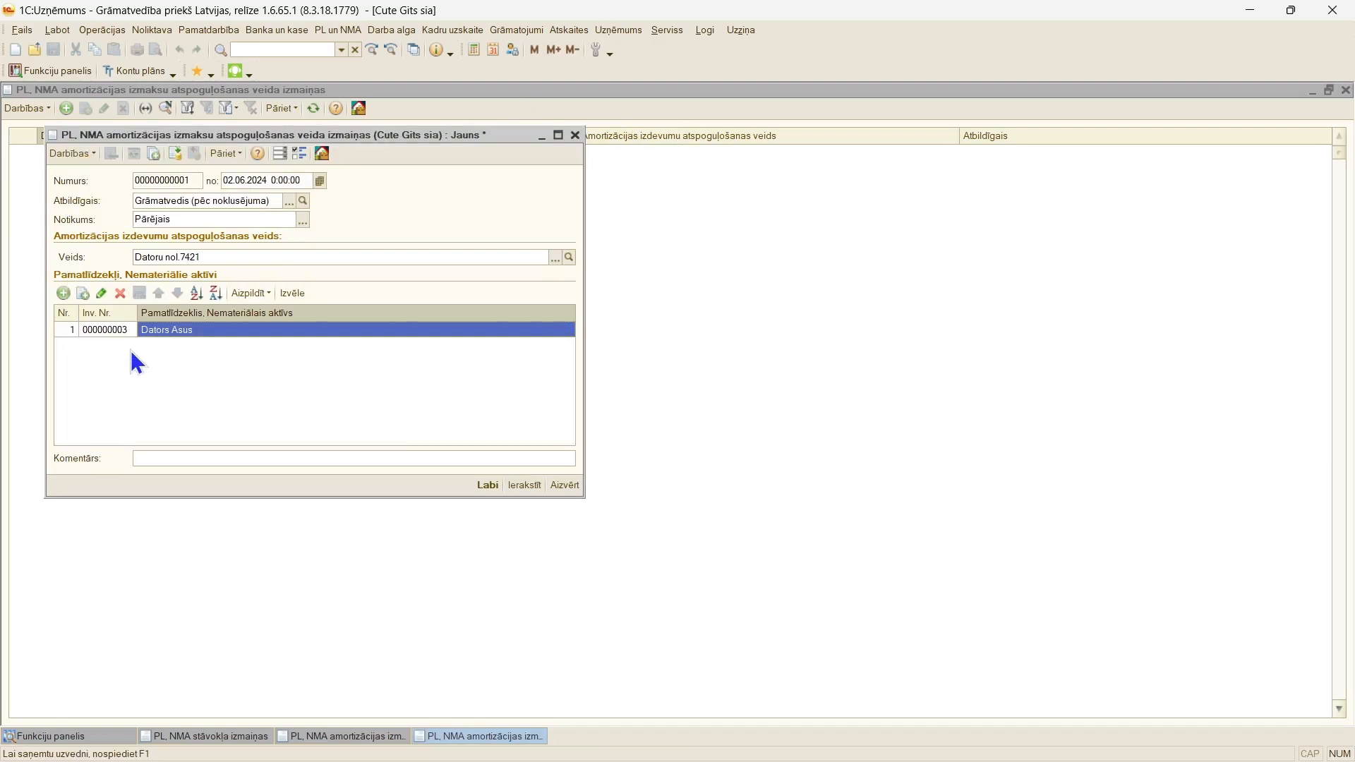
# Step: Post the expense type change document, review its movements by register and close it
pyautogui.click(180, 158)
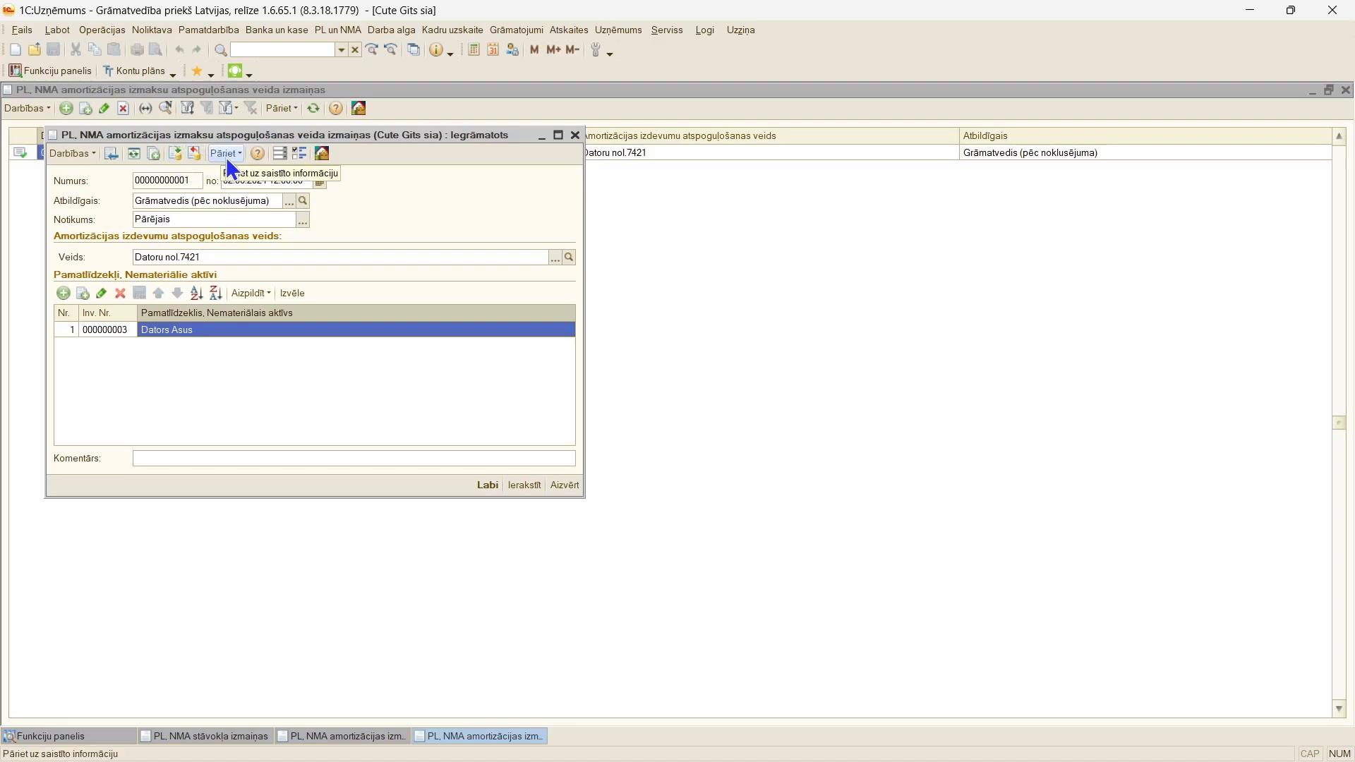
pyautogui.click(226, 155)
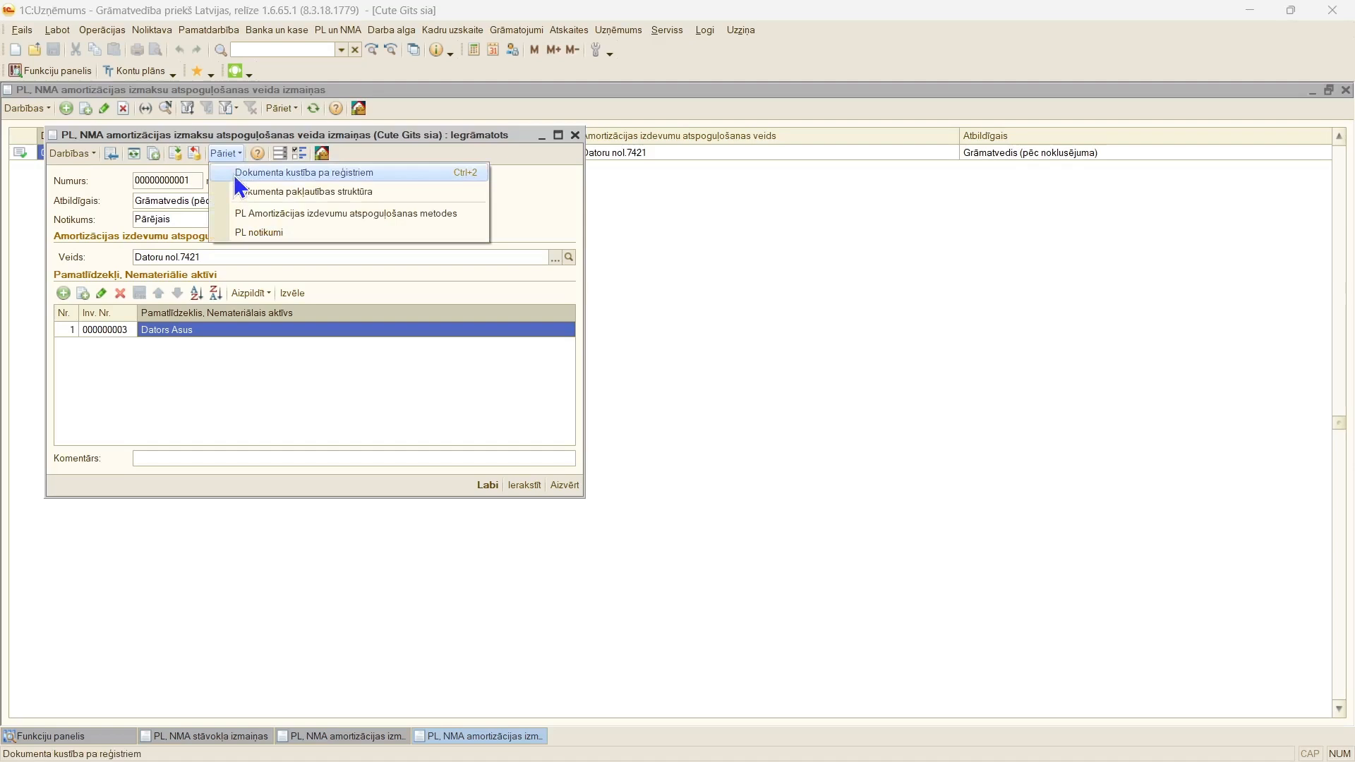
pyautogui.click(235, 175)
pyautogui.press('Escape')
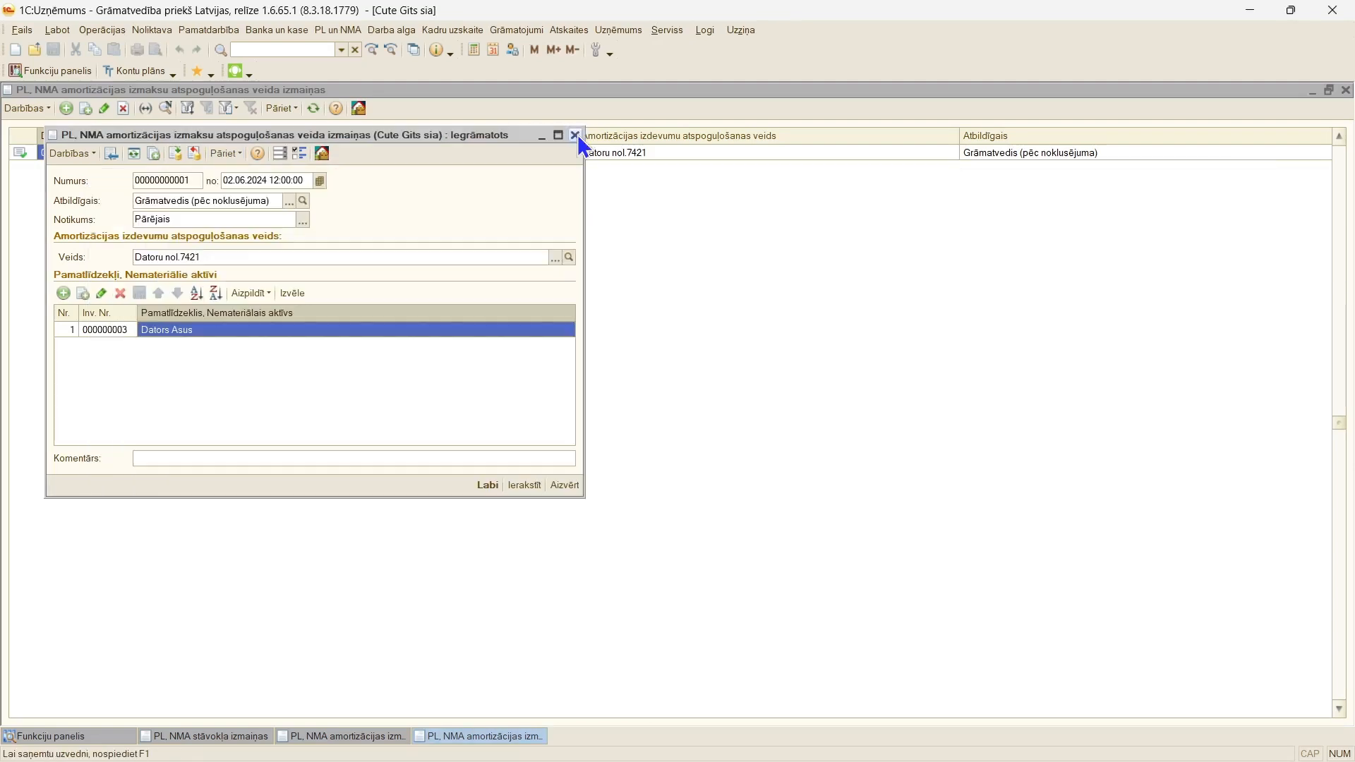
pyautogui.click(575, 135)
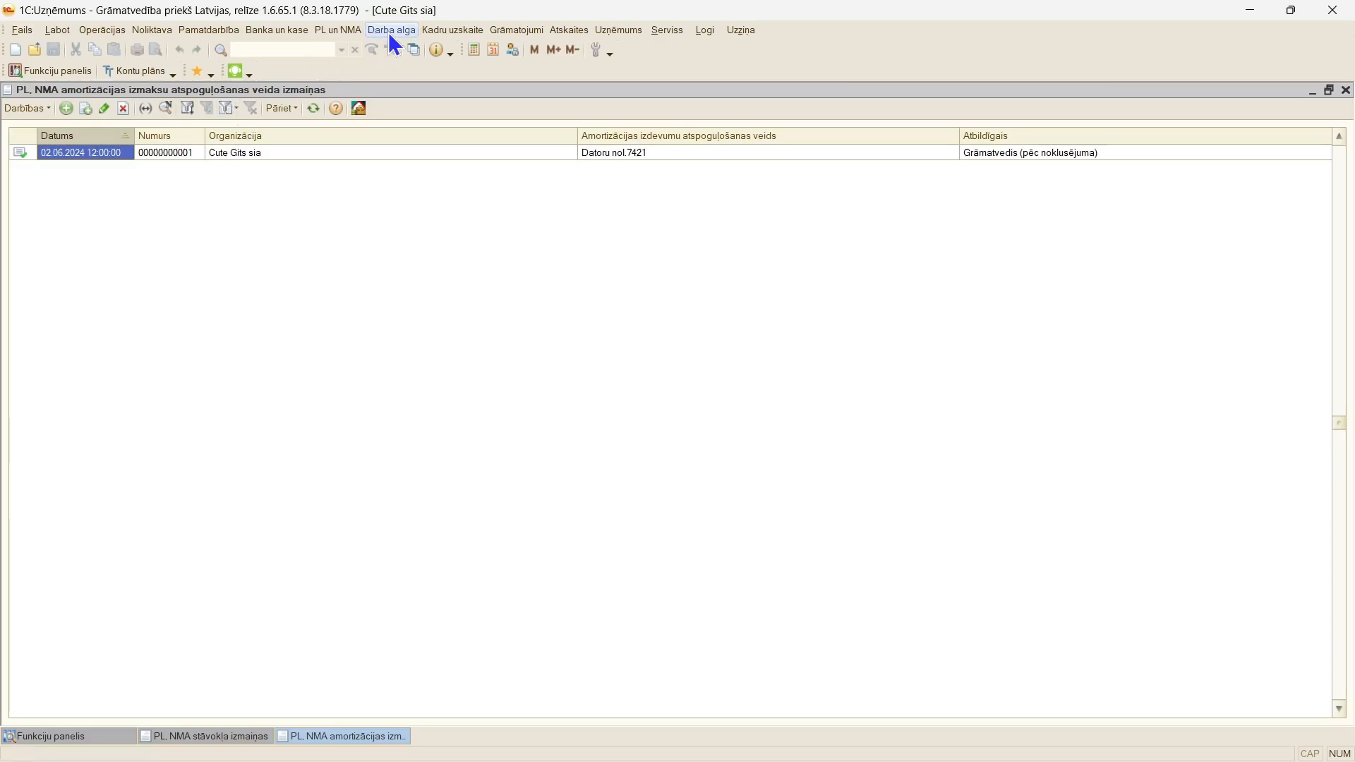
# Step: Create a "PL, NMA amortizācijas aprēķināšanas parametru izmaiņas" document dated 02.06.2024 with the event "Pārējais"
pyautogui.click(338, 31)
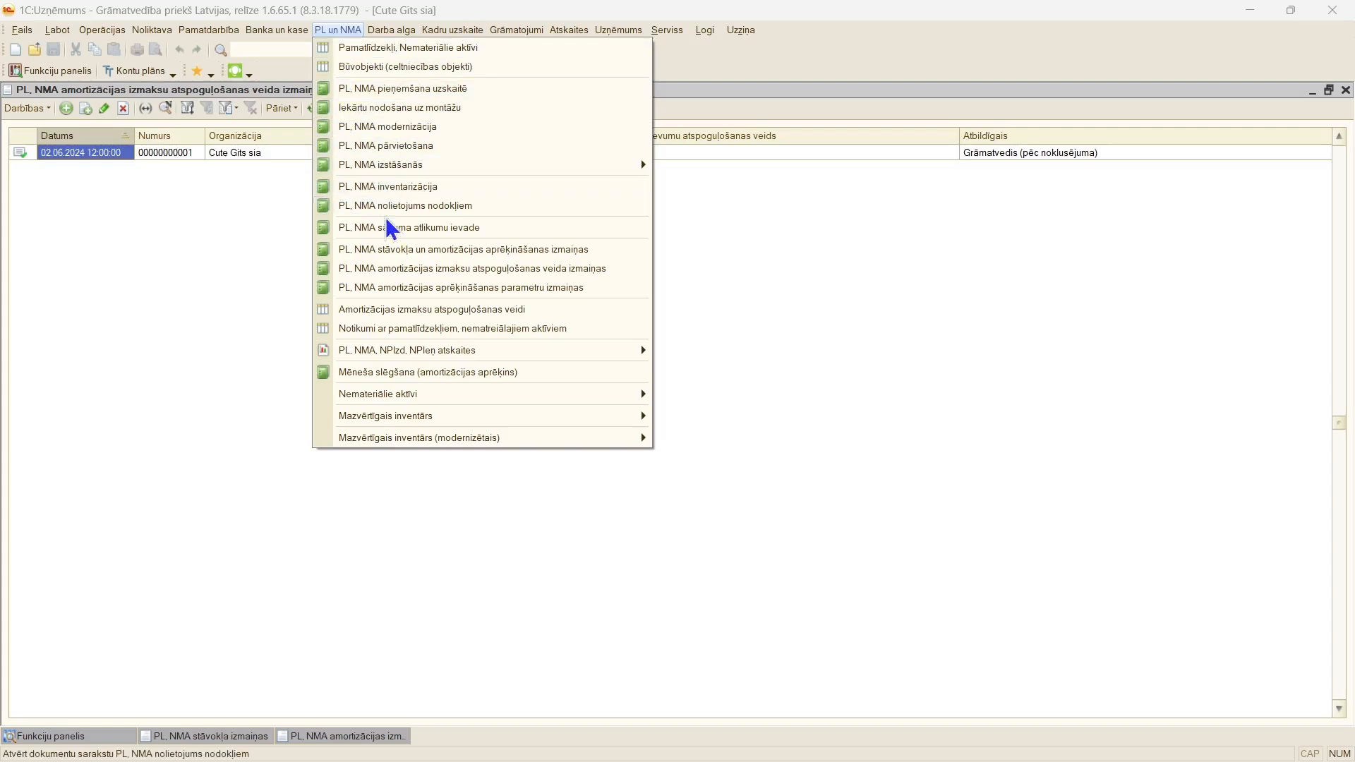
pyautogui.click(426, 291)
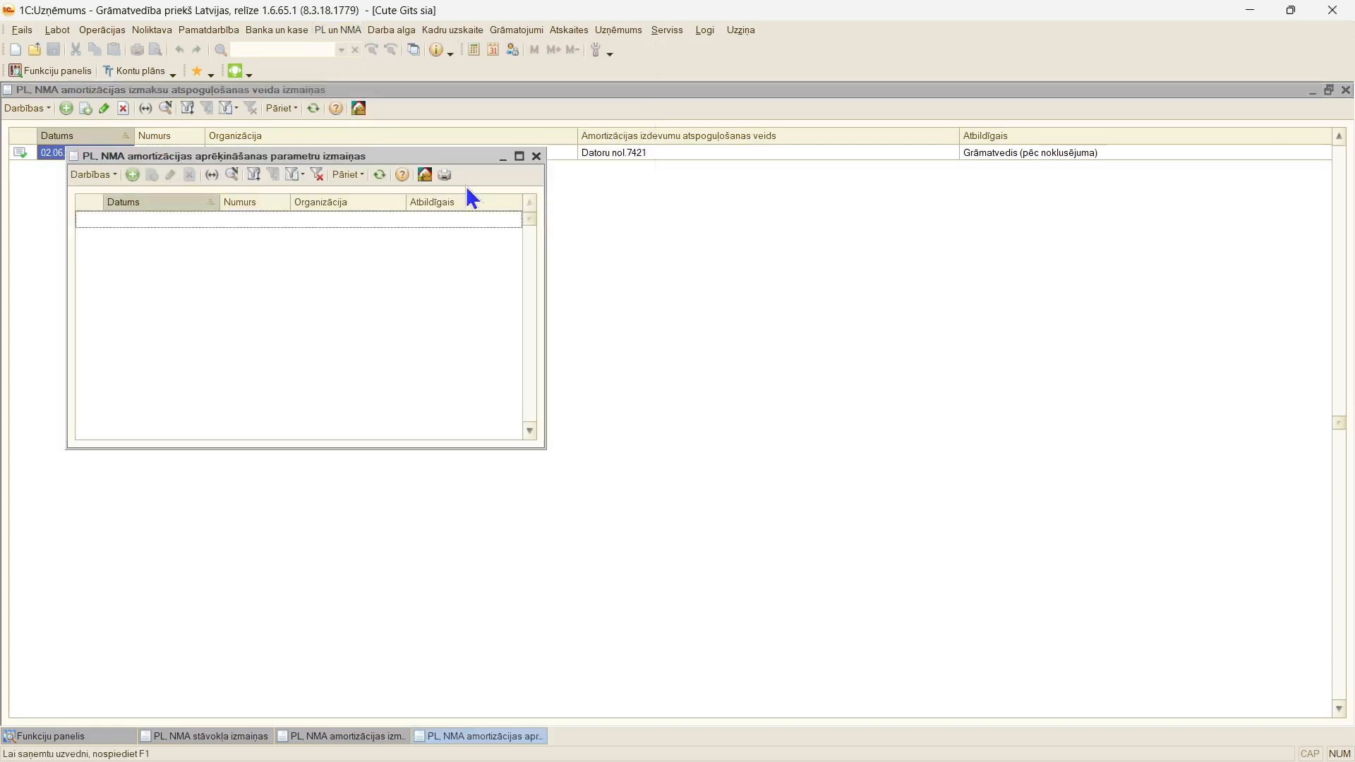
pyautogui.click(520, 157)
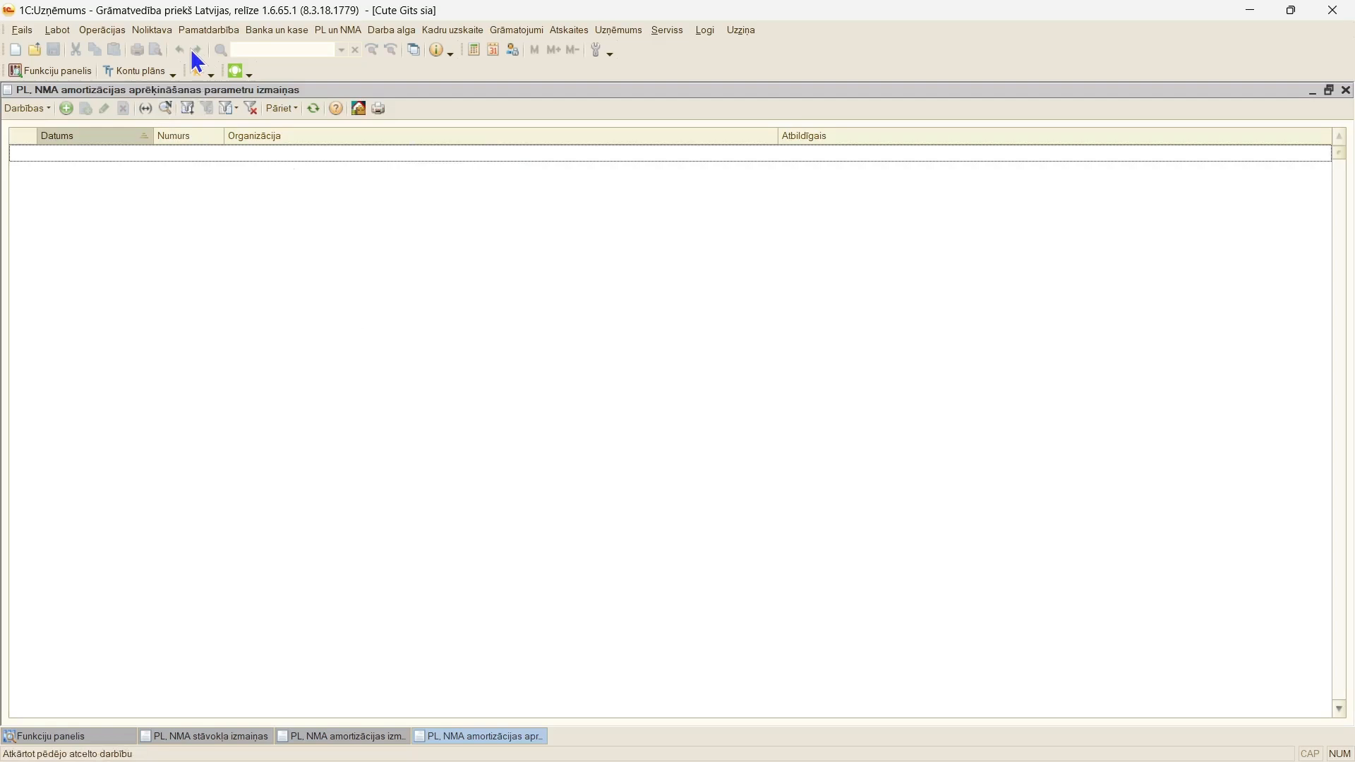
pyautogui.click(66, 108)
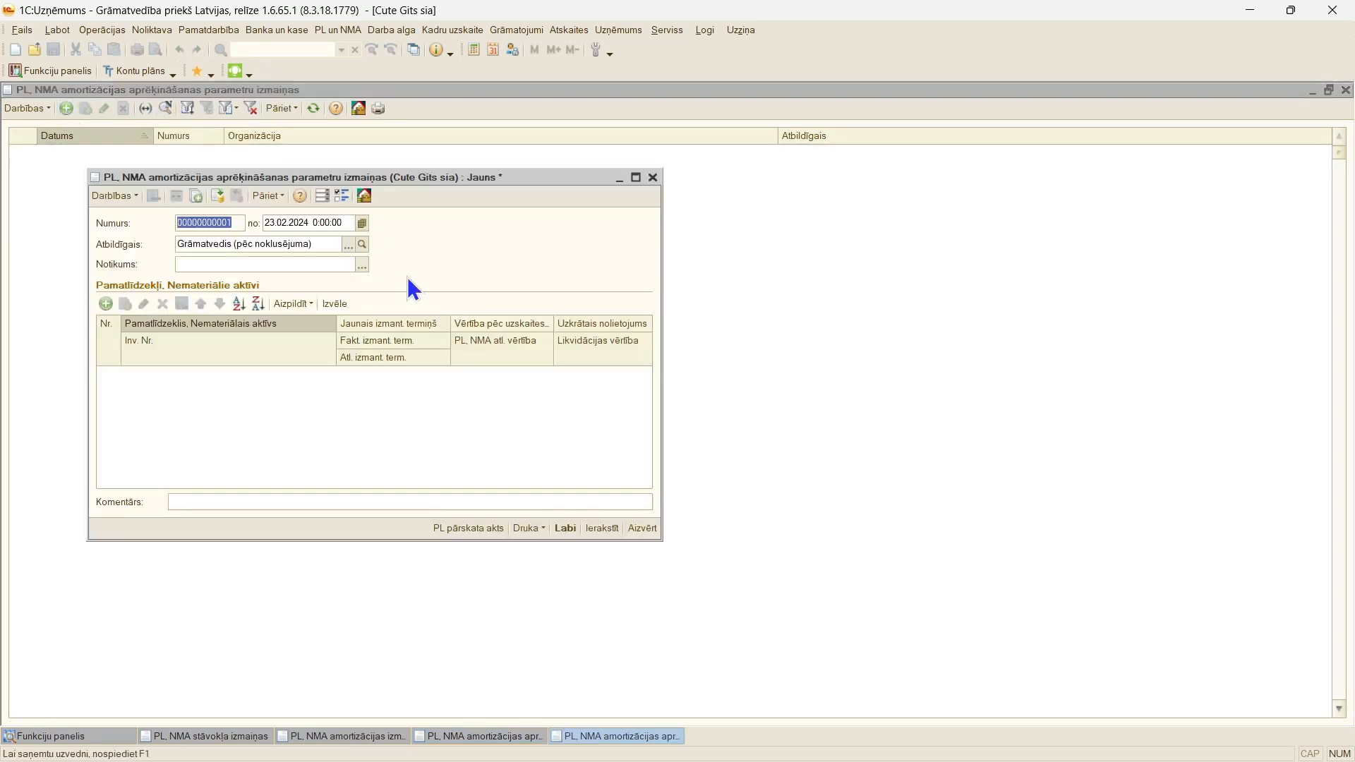
pyautogui.click(303, 223)
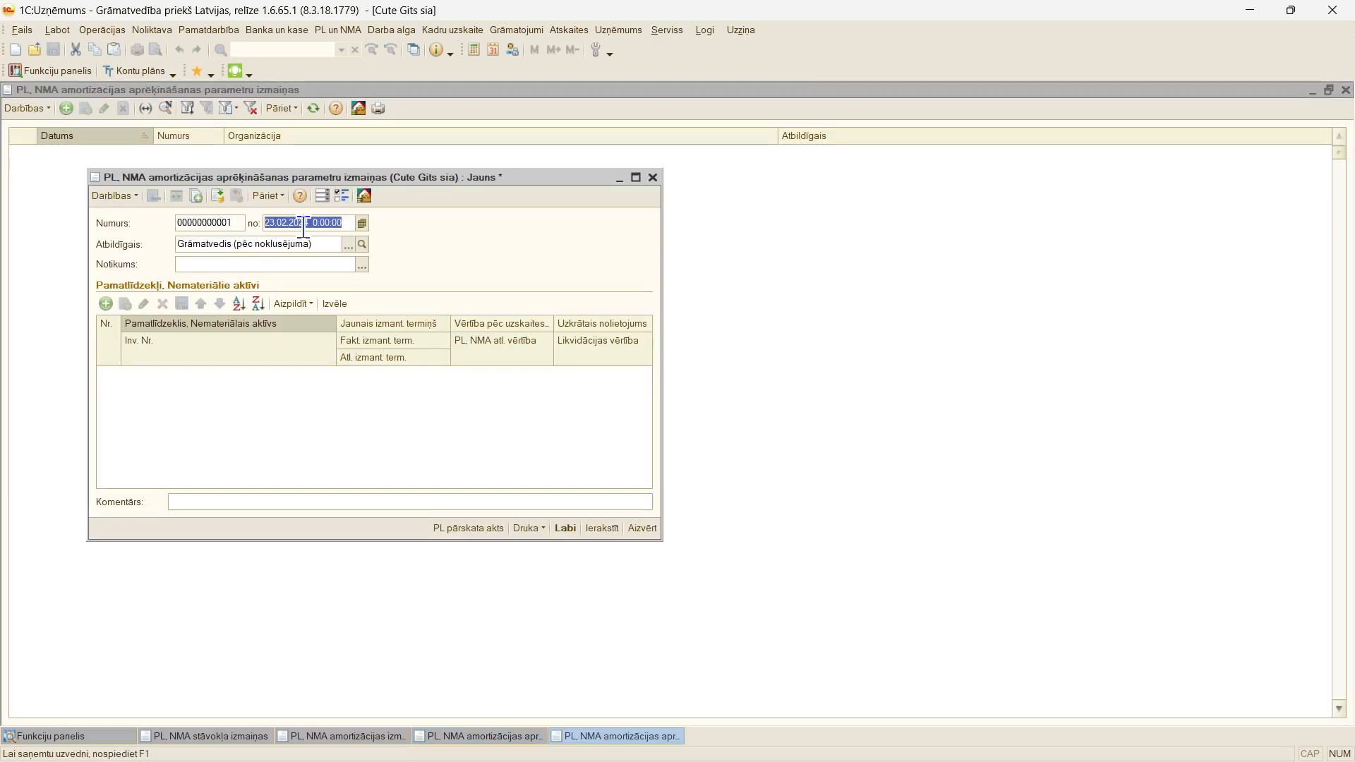
pyautogui.write('0206')
pyautogui.press('Tab')
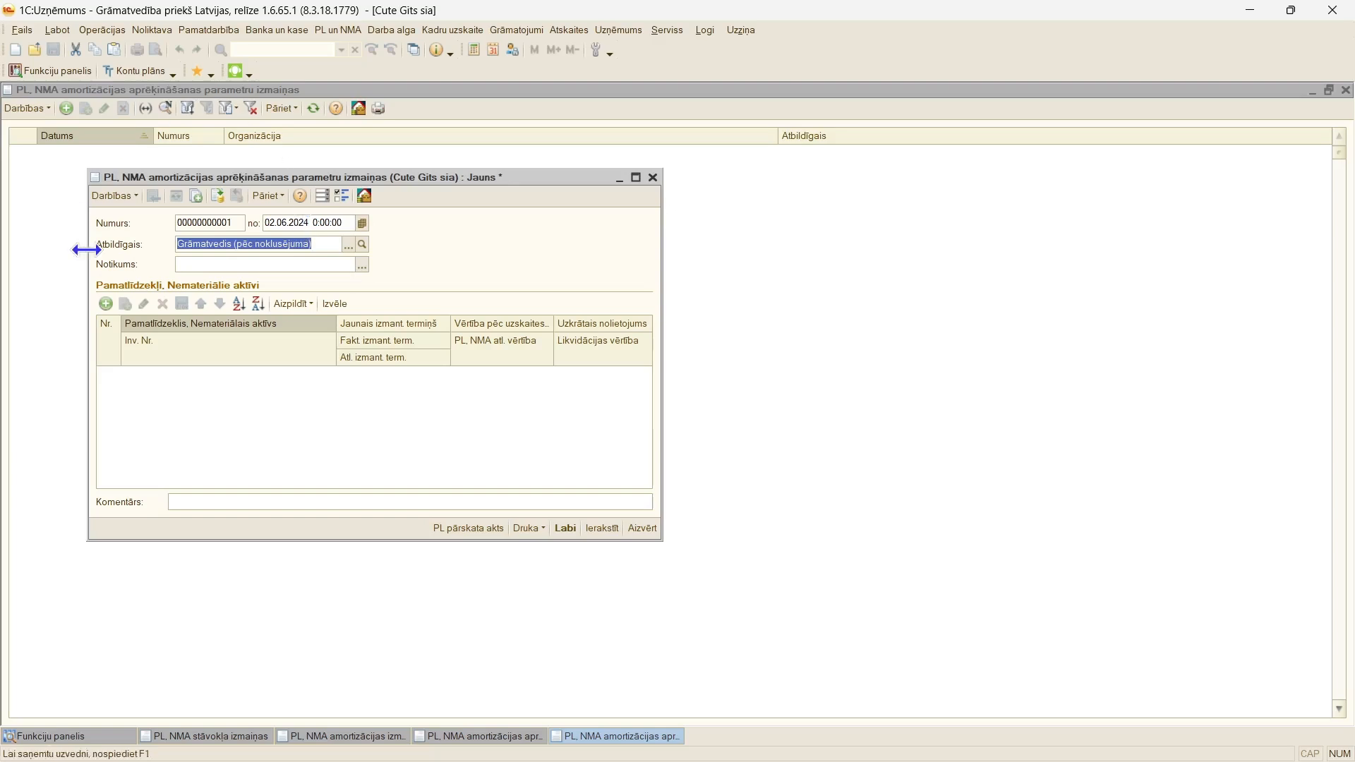
pyautogui.click(360, 264)
pyautogui.doubleClick(608, 245)
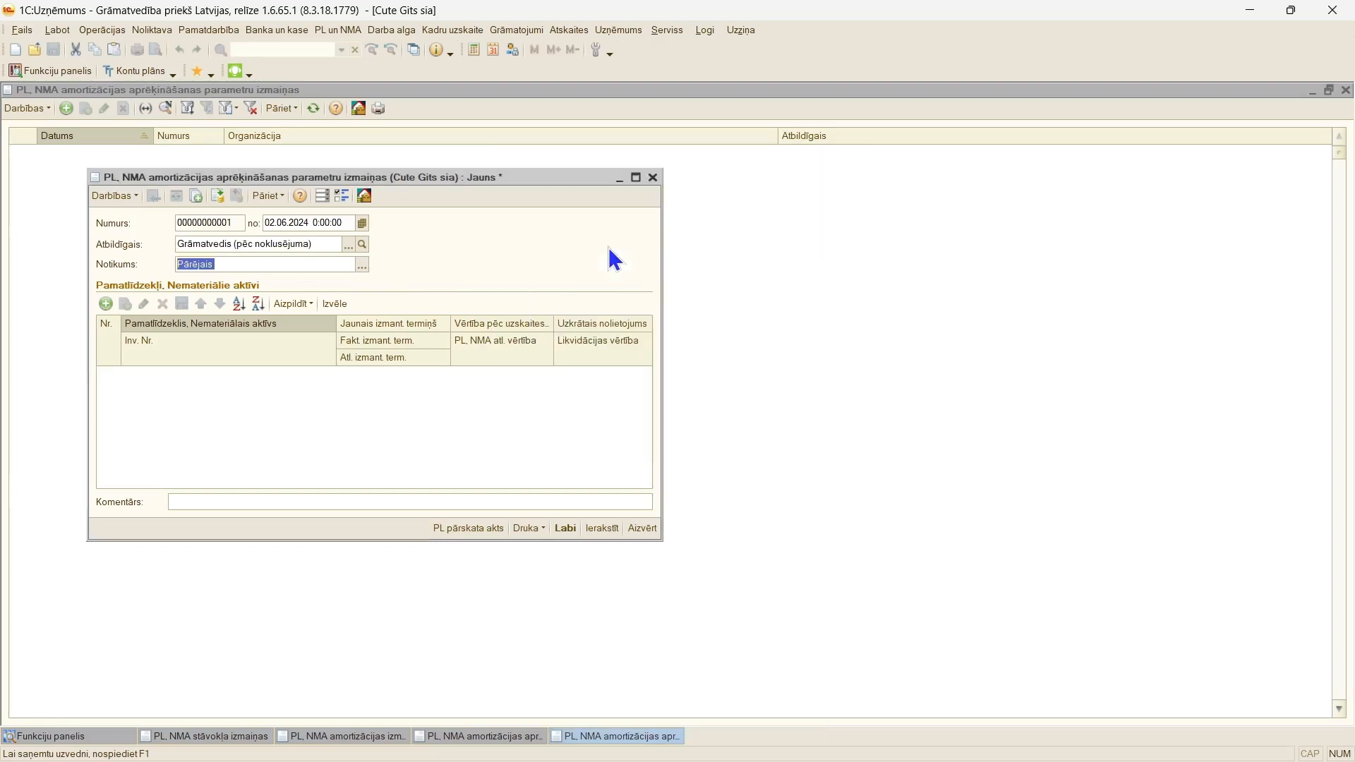
# Step: Add the intangible asset "Licence" to the document's asset table from the fixed-asset catalogue
pyautogui.click(636, 178)
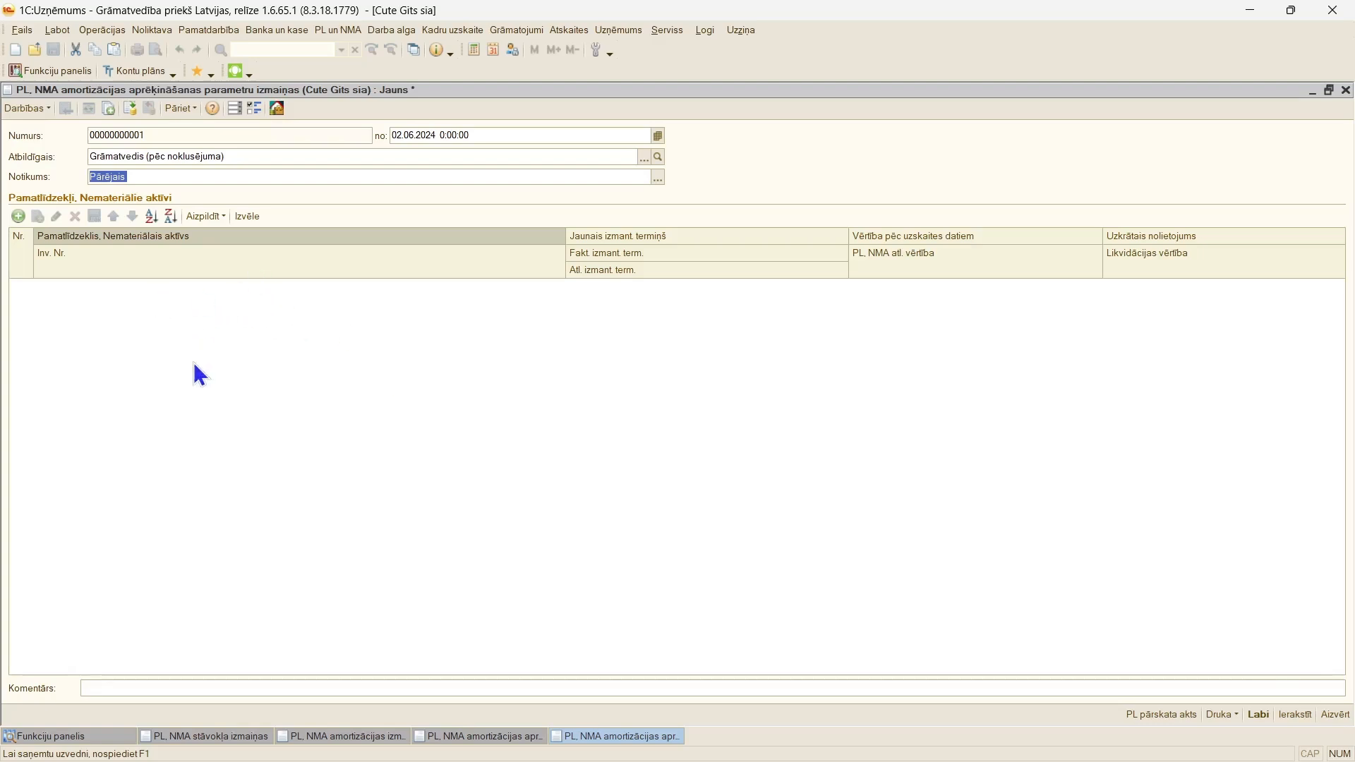
pyautogui.click(245, 216)
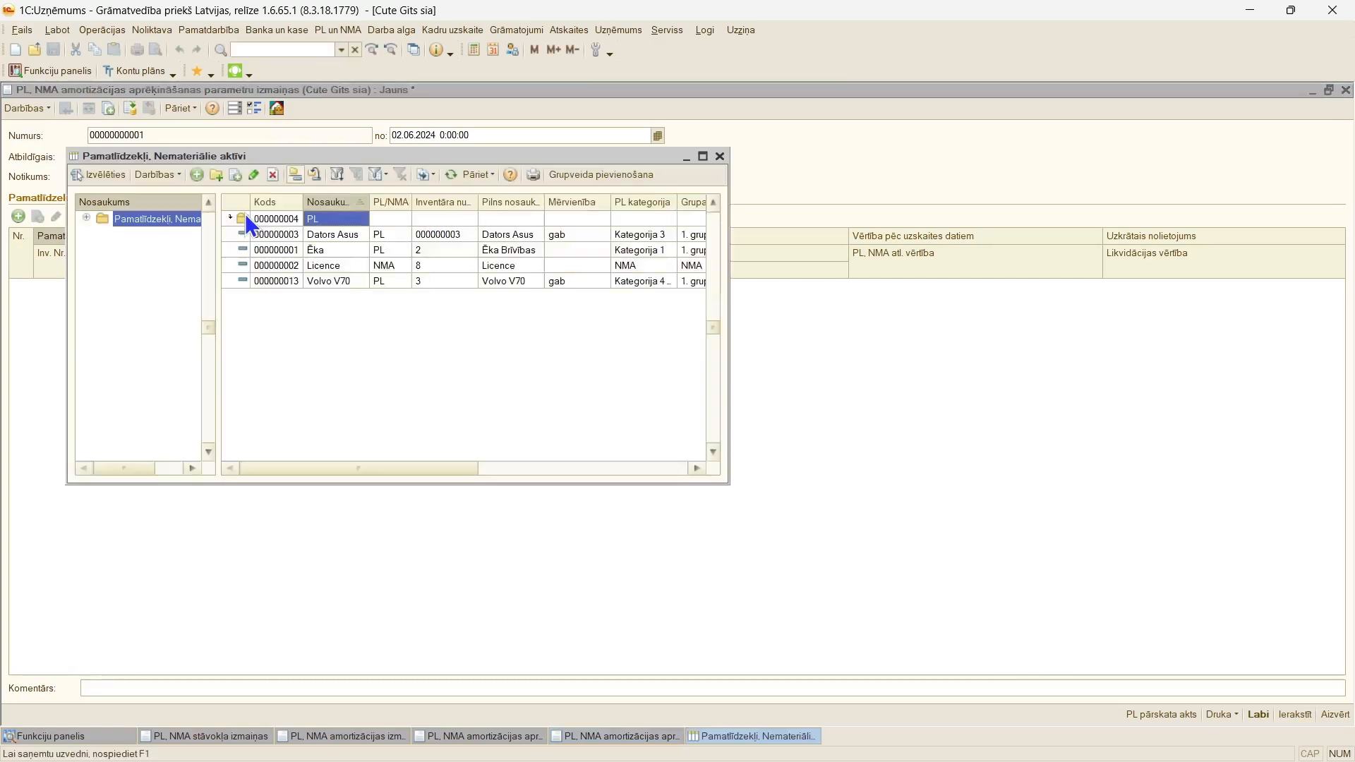
pyautogui.doubleClick(381, 266)
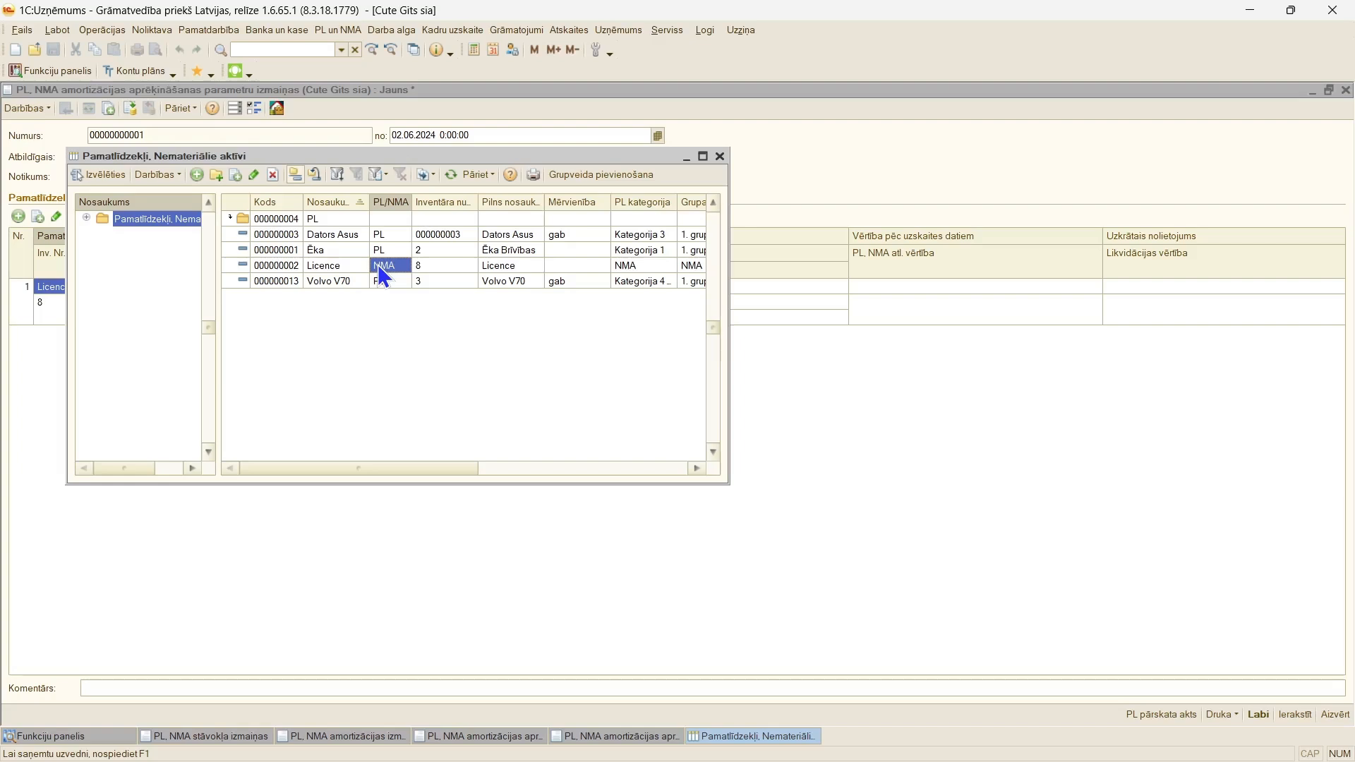
pyautogui.click(721, 157)
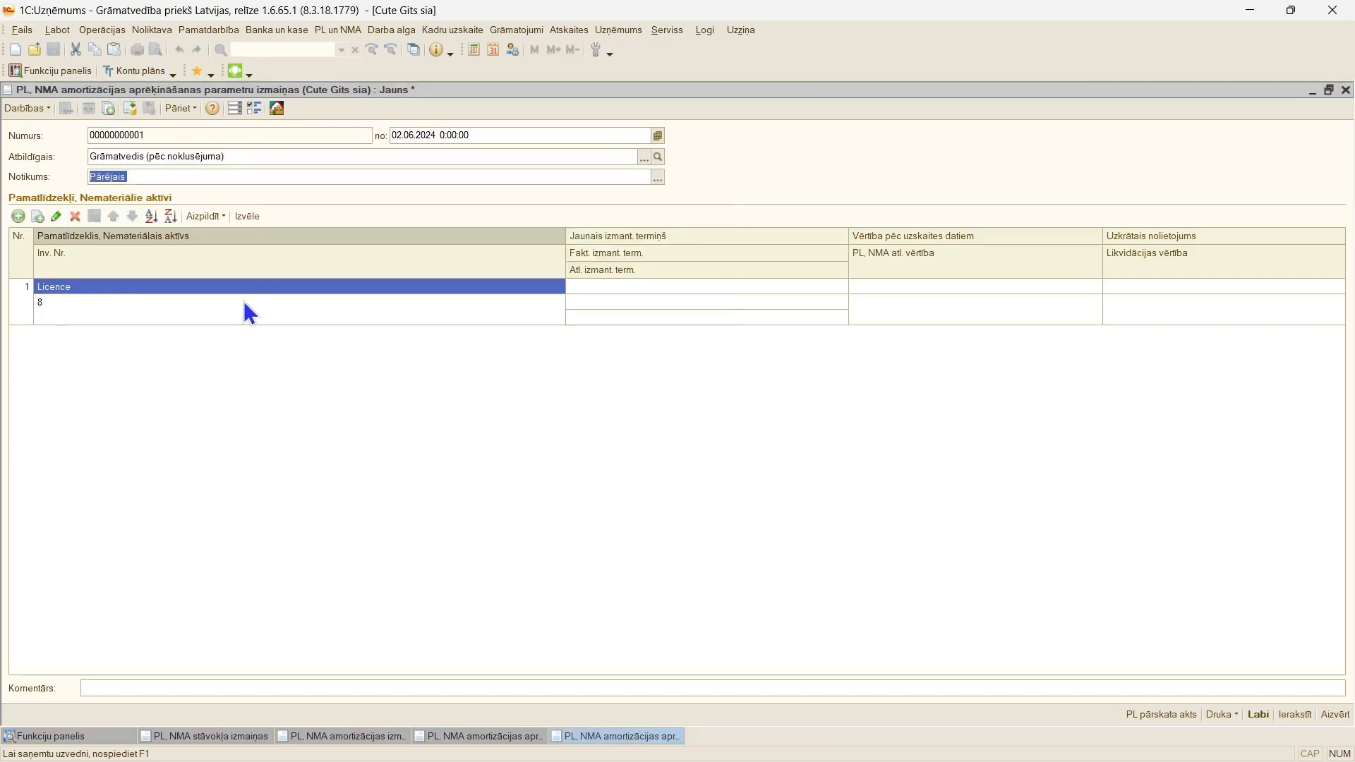
# Step: Fill in the "Licence" row's accounting data using the "PL sarakstam" fill option, accepting recalculation of the existing data
pyautogui.click(203, 218)
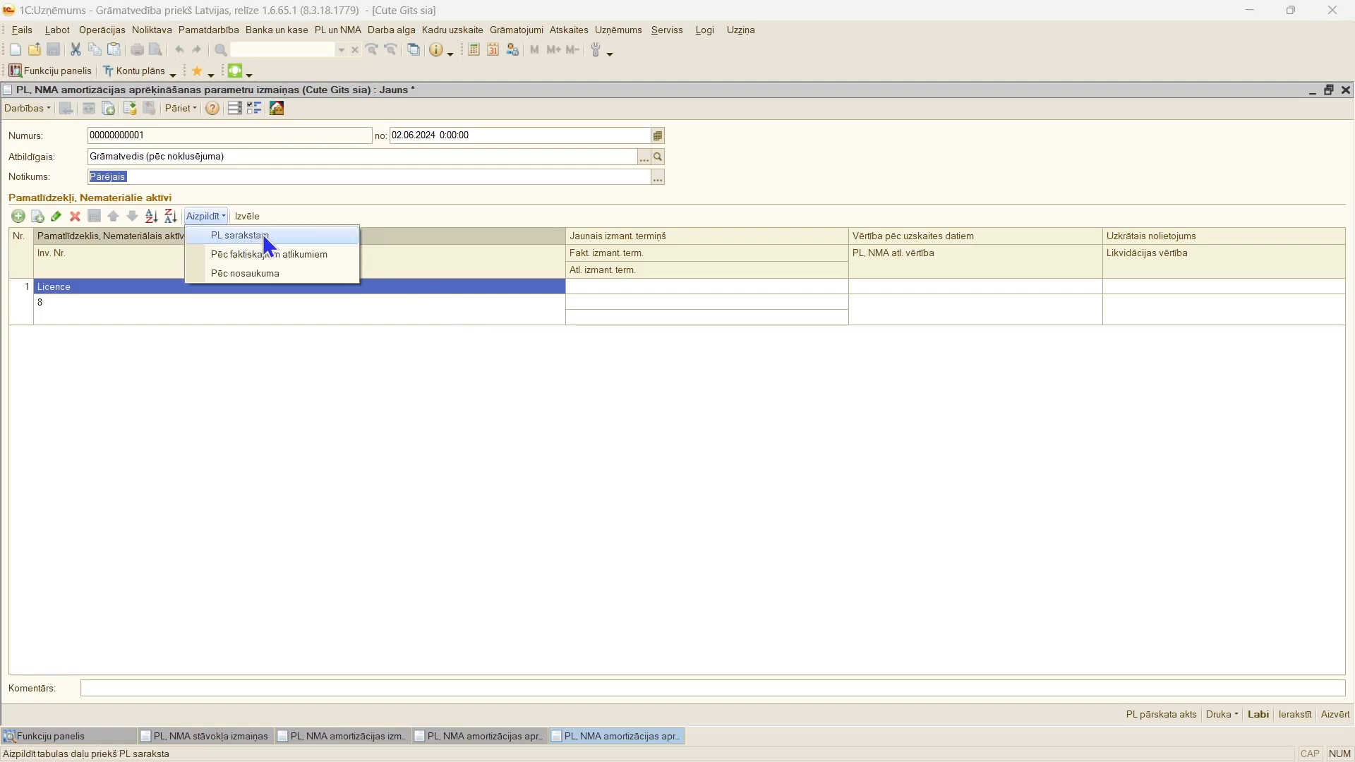
pyautogui.click(264, 238)
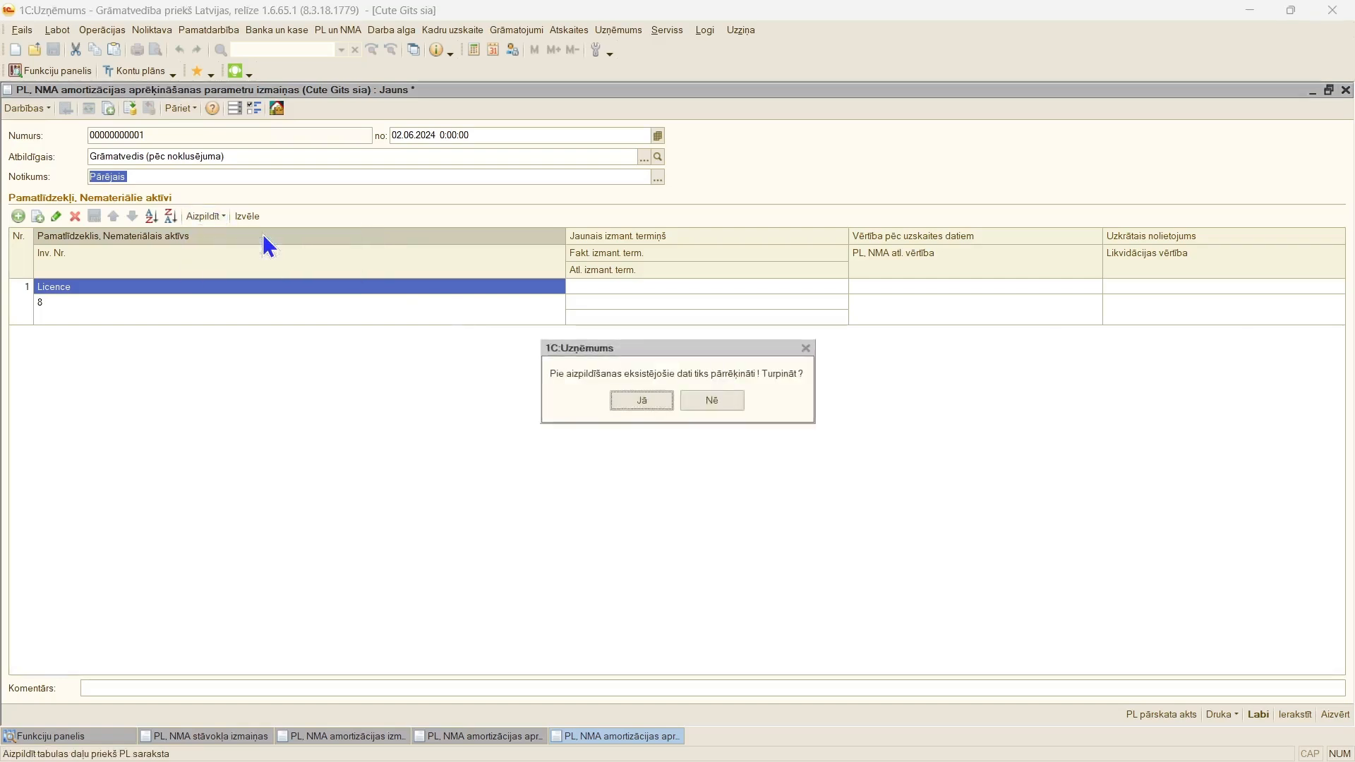
pyautogui.click(641, 401)
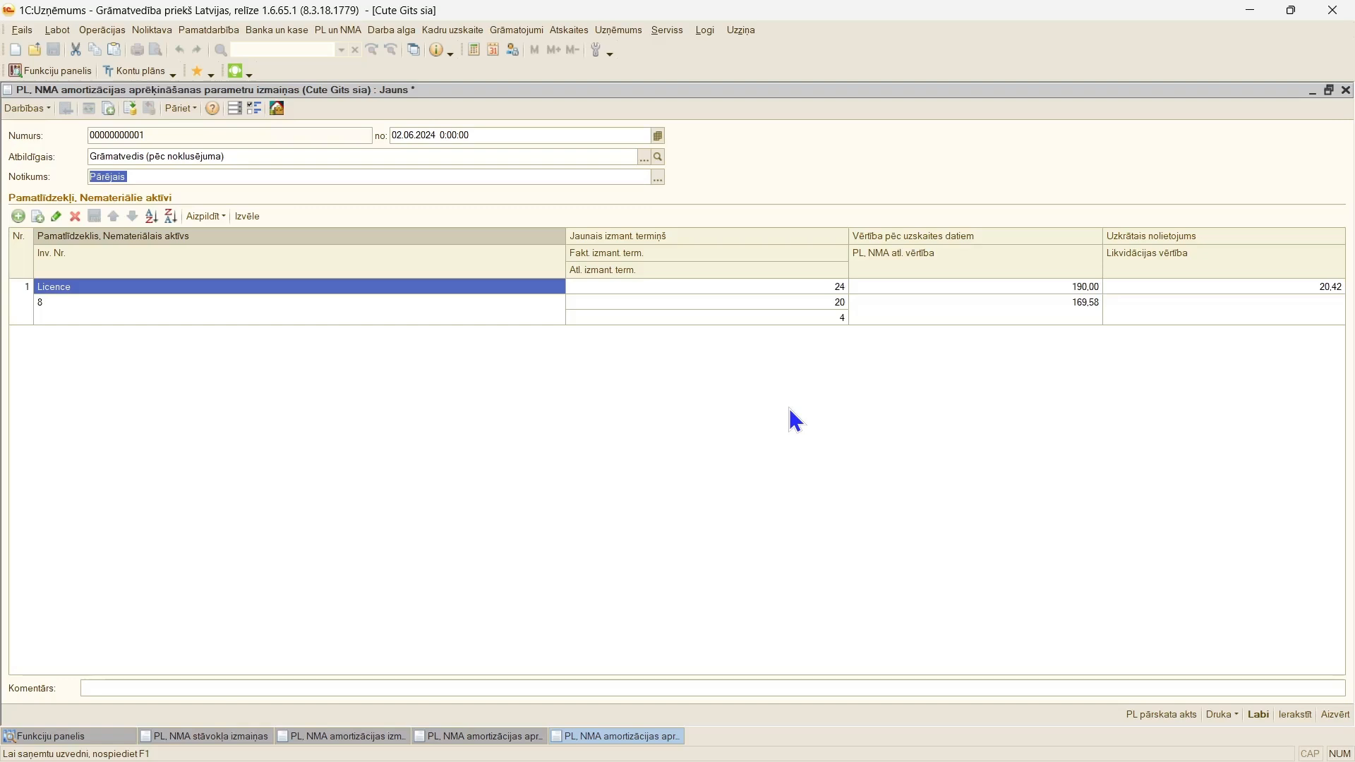
# Step: Set the new useful life ("Jaunais izmant. termiņš") of "Licence" to 30 months
pyautogui.click(640, 289)
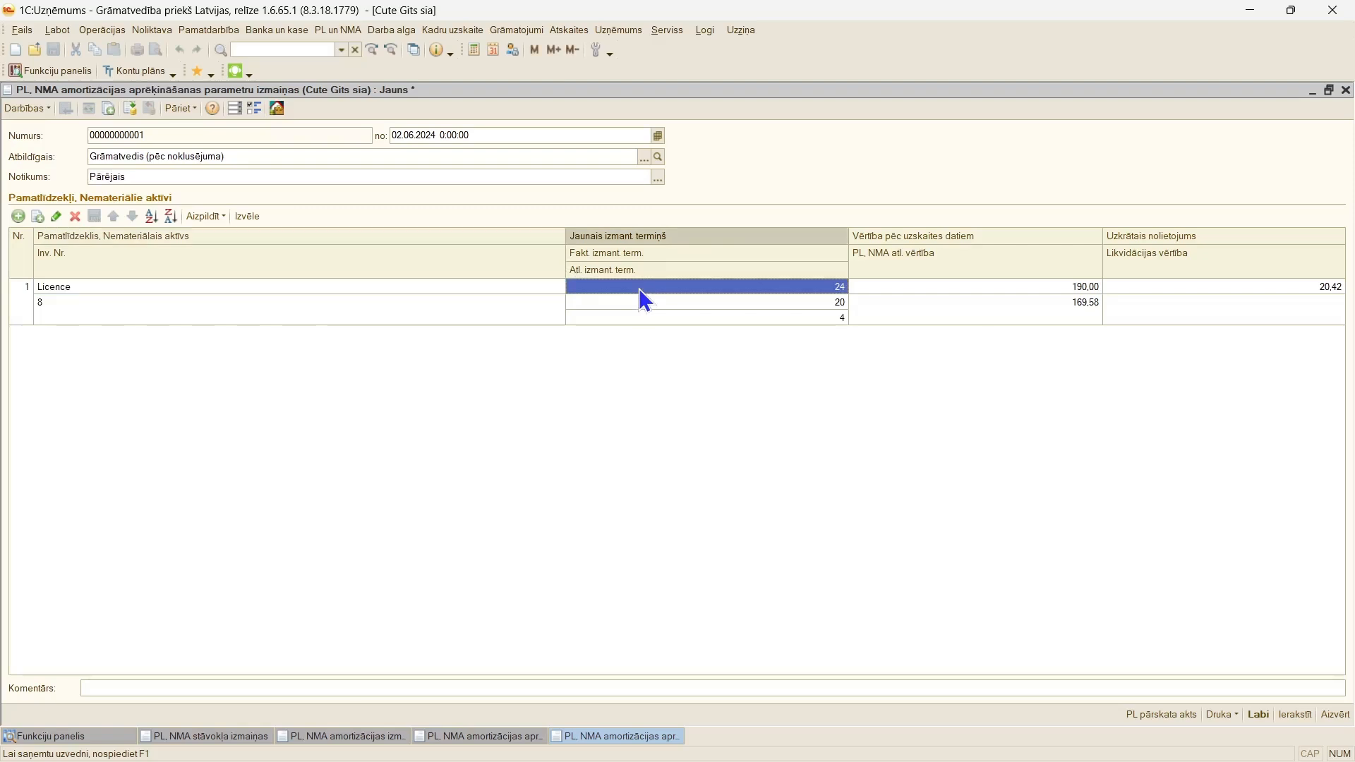
pyautogui.doubleClick(782, 285)
pyautogui.write('30')
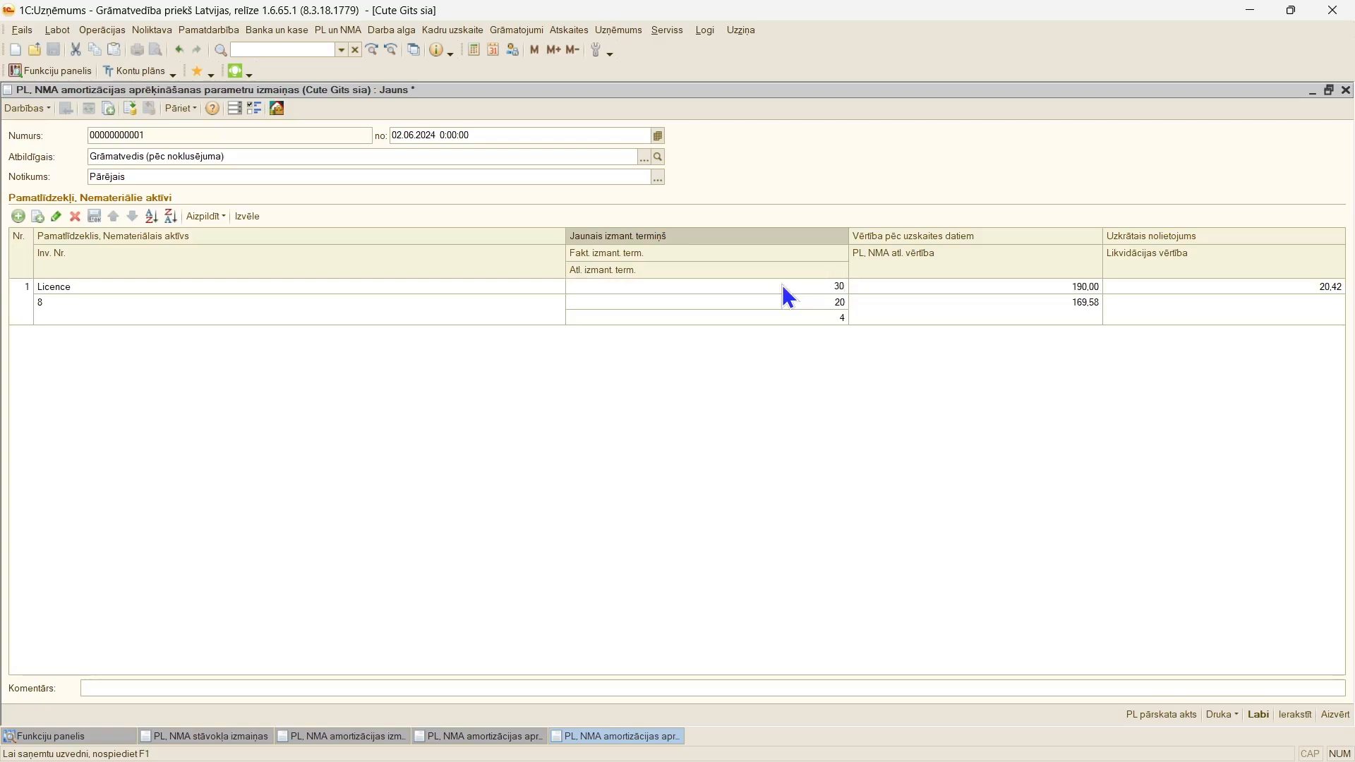
pyautogui.press('Return')
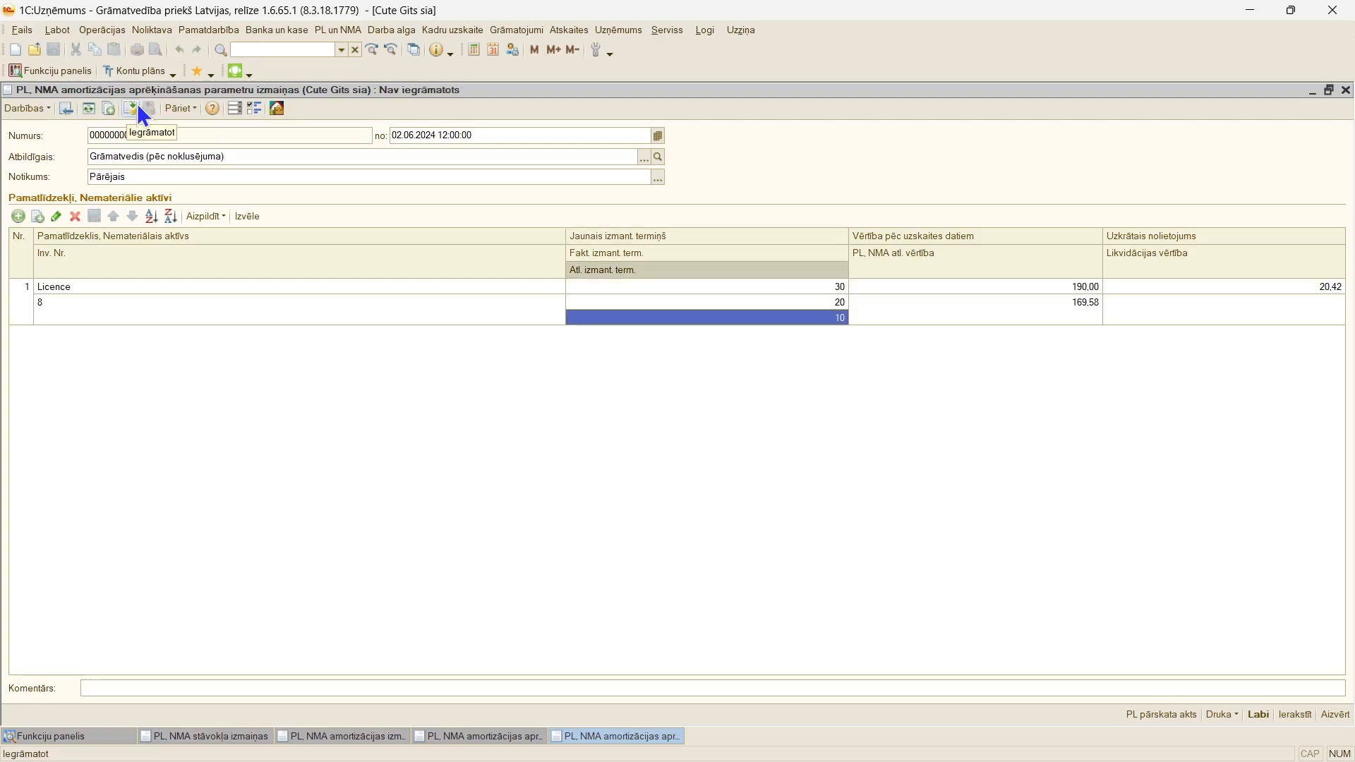
# Step: Post the depreciation parameter change document and review its movements by register
pyautogui.click(130, 108)
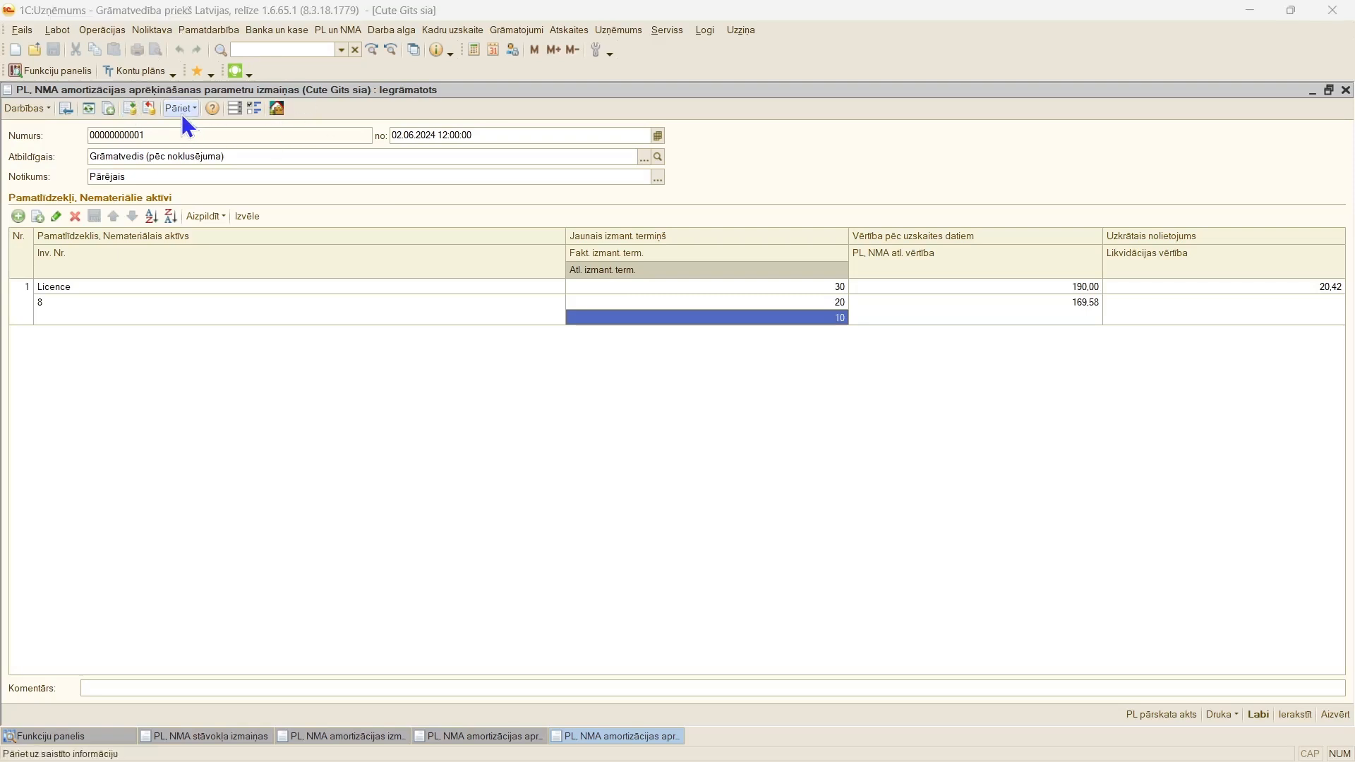
pyautogui.click(181, 112)
pyautogui.click(191, 125)
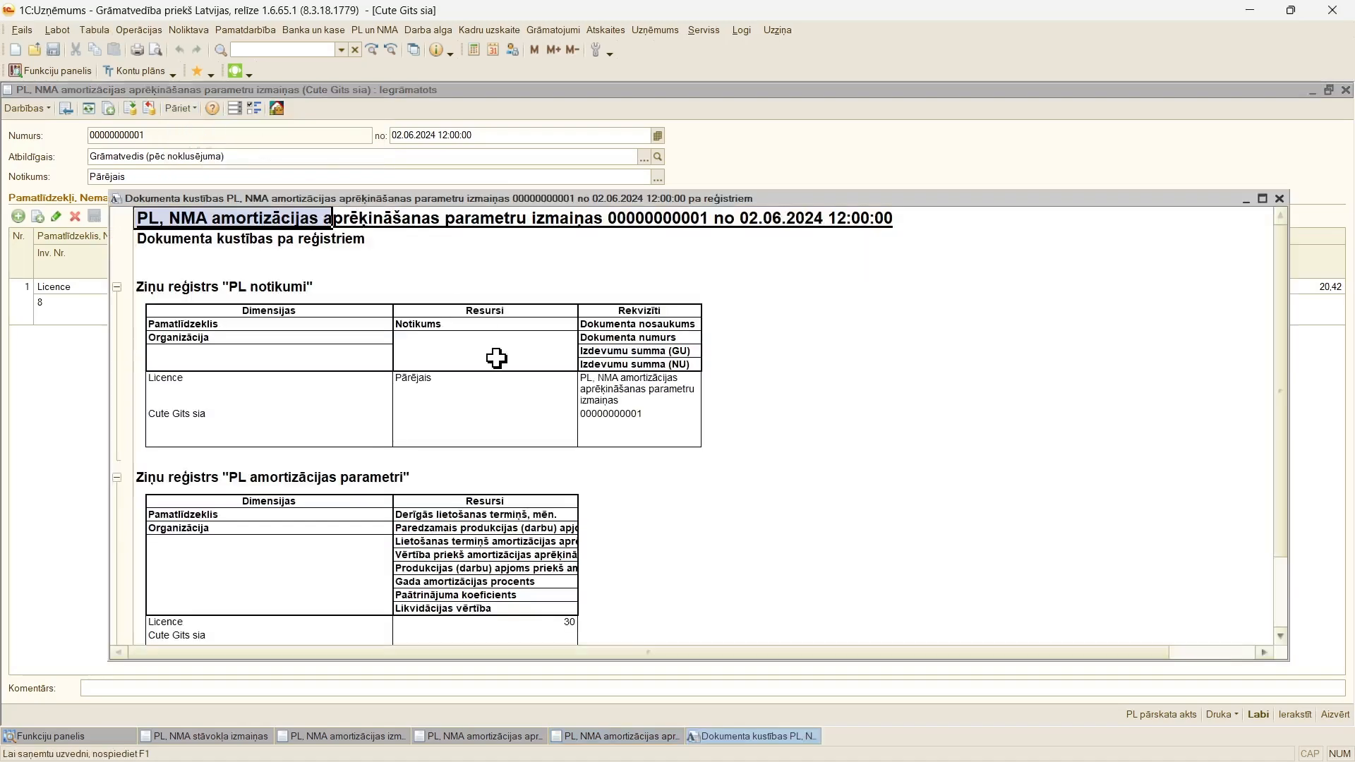
pyautogui.click(1262, 201)
pyautogui.press('Escape')
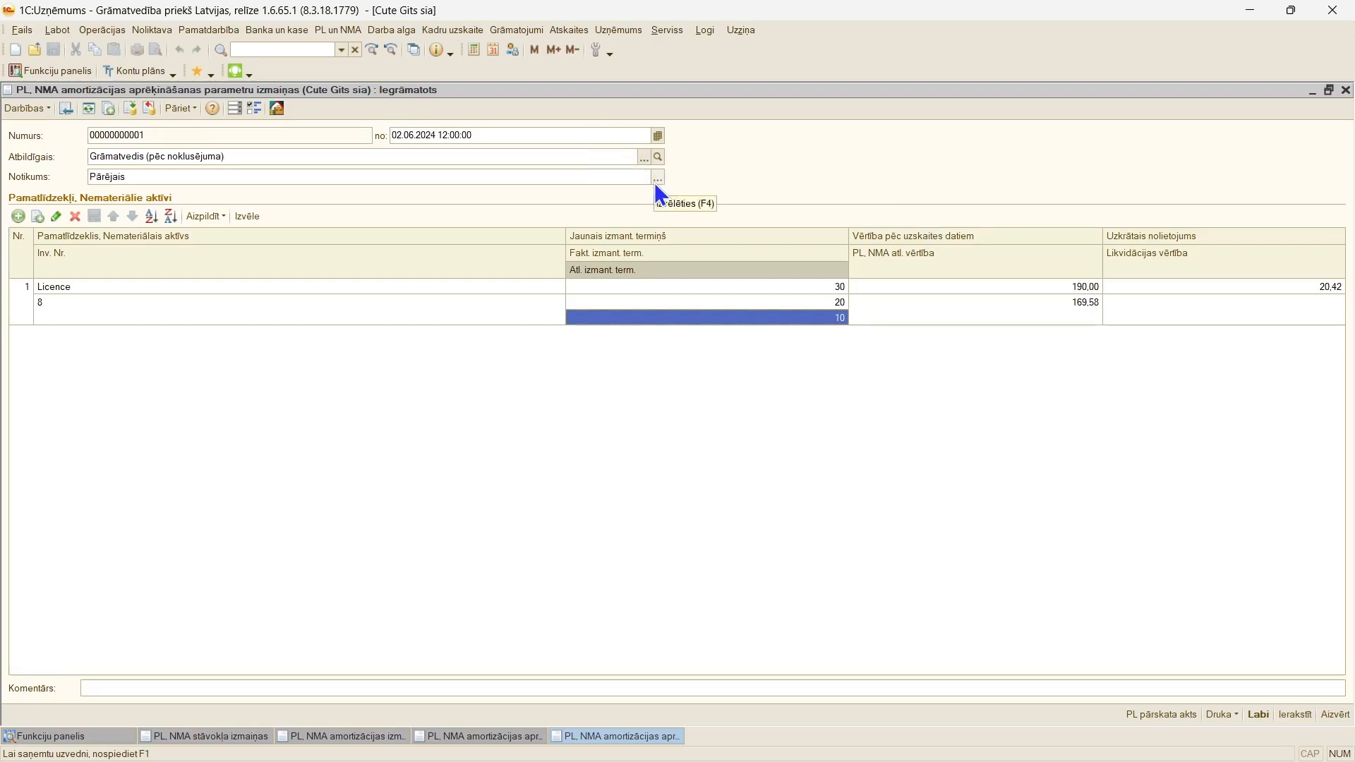
# Step: Create a "PL, NMA pārvietošana" document dated 07.06.2024 with the event "Iekšējā pārvietošana"
pyautogui.click(351, 29)
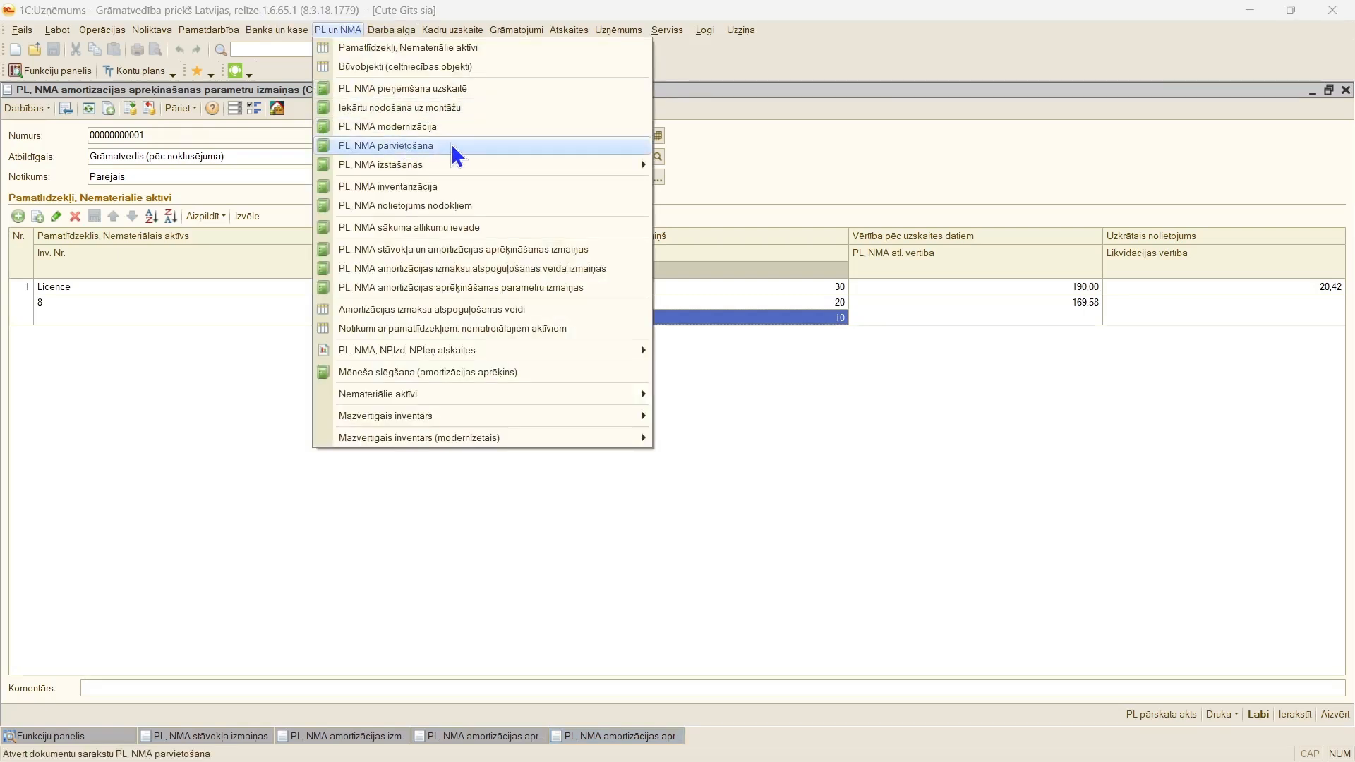
pyautogui.click(455, 146)
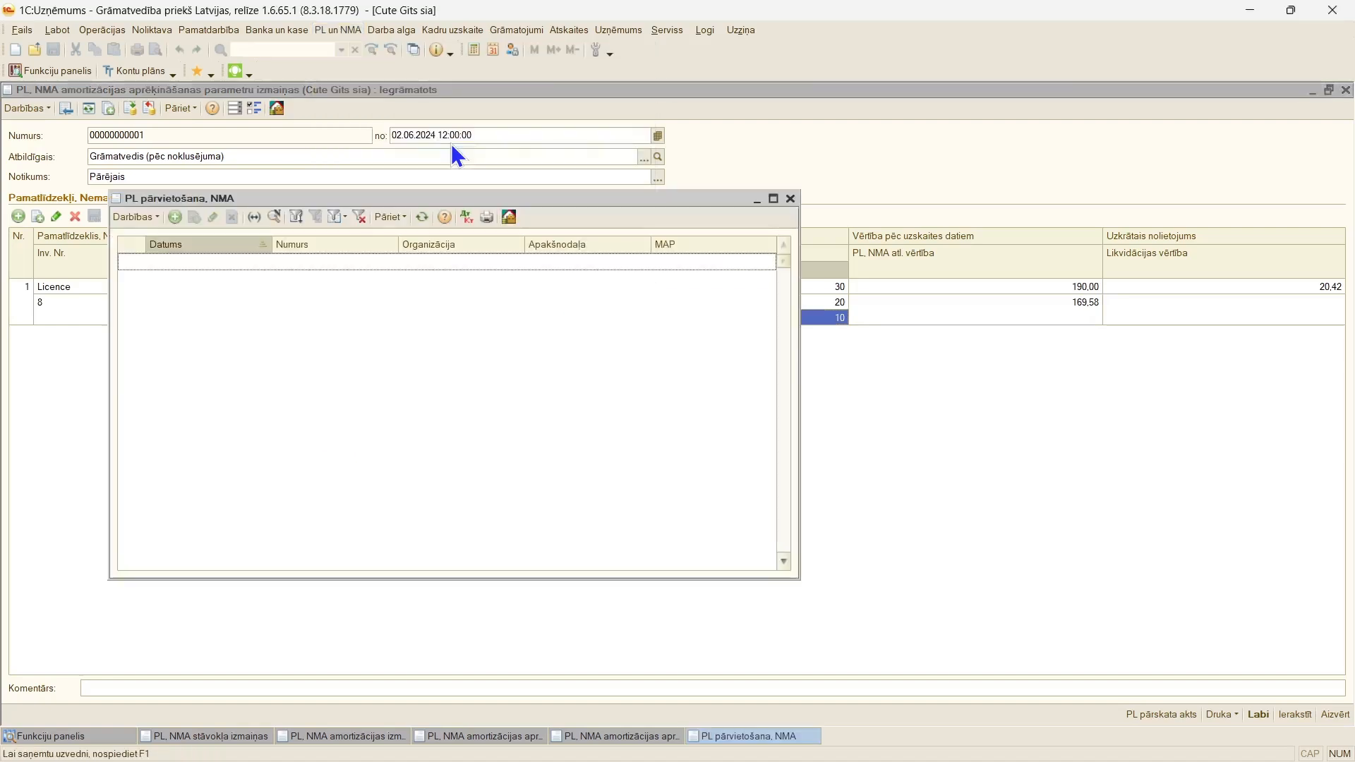
pyautogui.click(773, 198)
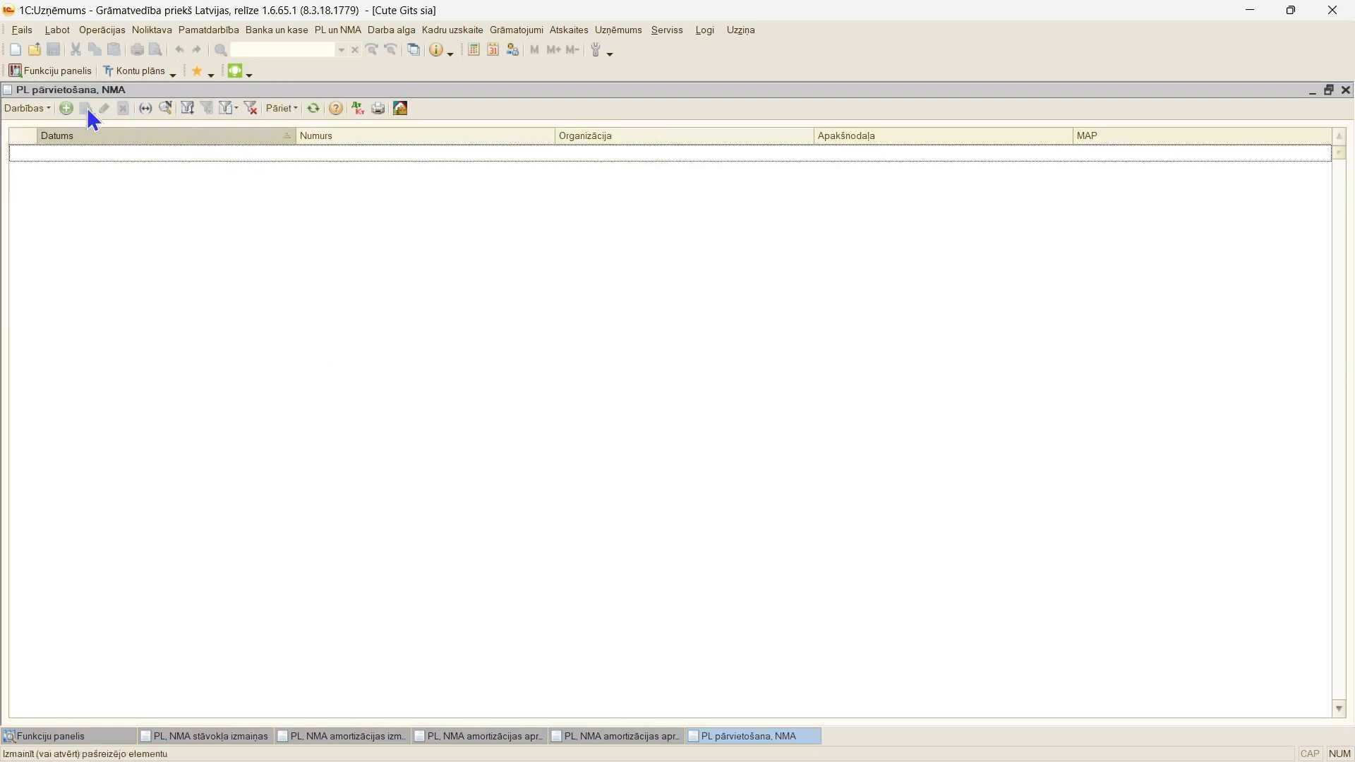
pyautogui.click(66, 109)
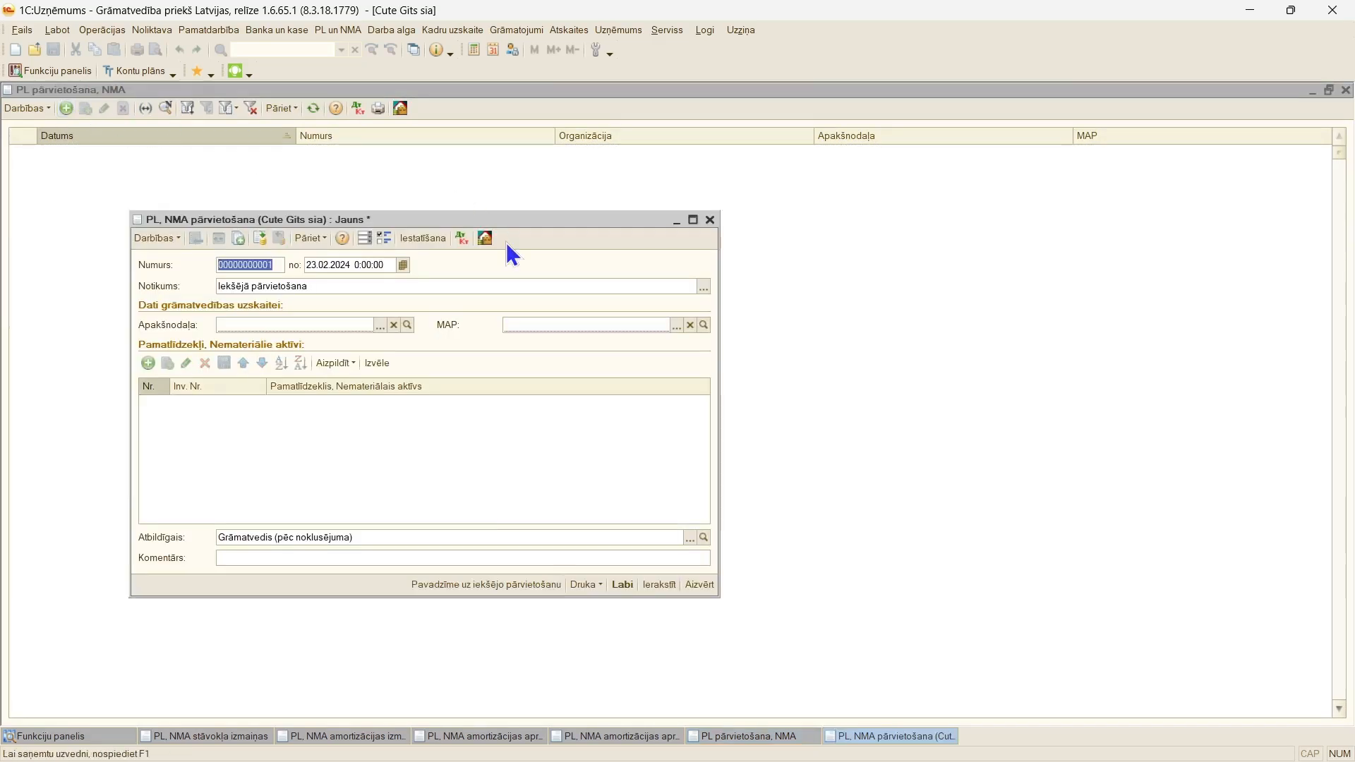
pyautogui.click(362, 264)
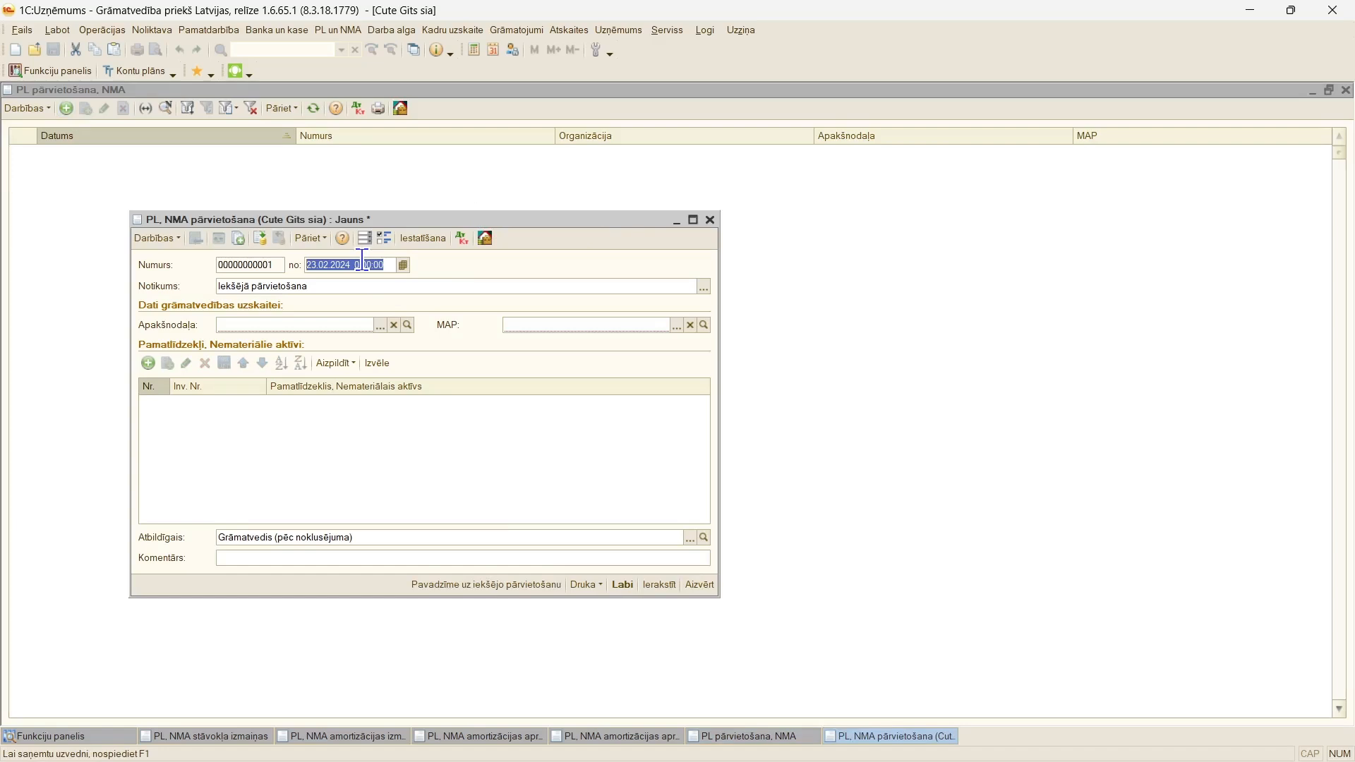
pyautogui.write('07.')
pyautogui.write('06')
pyautogui.press('Return')
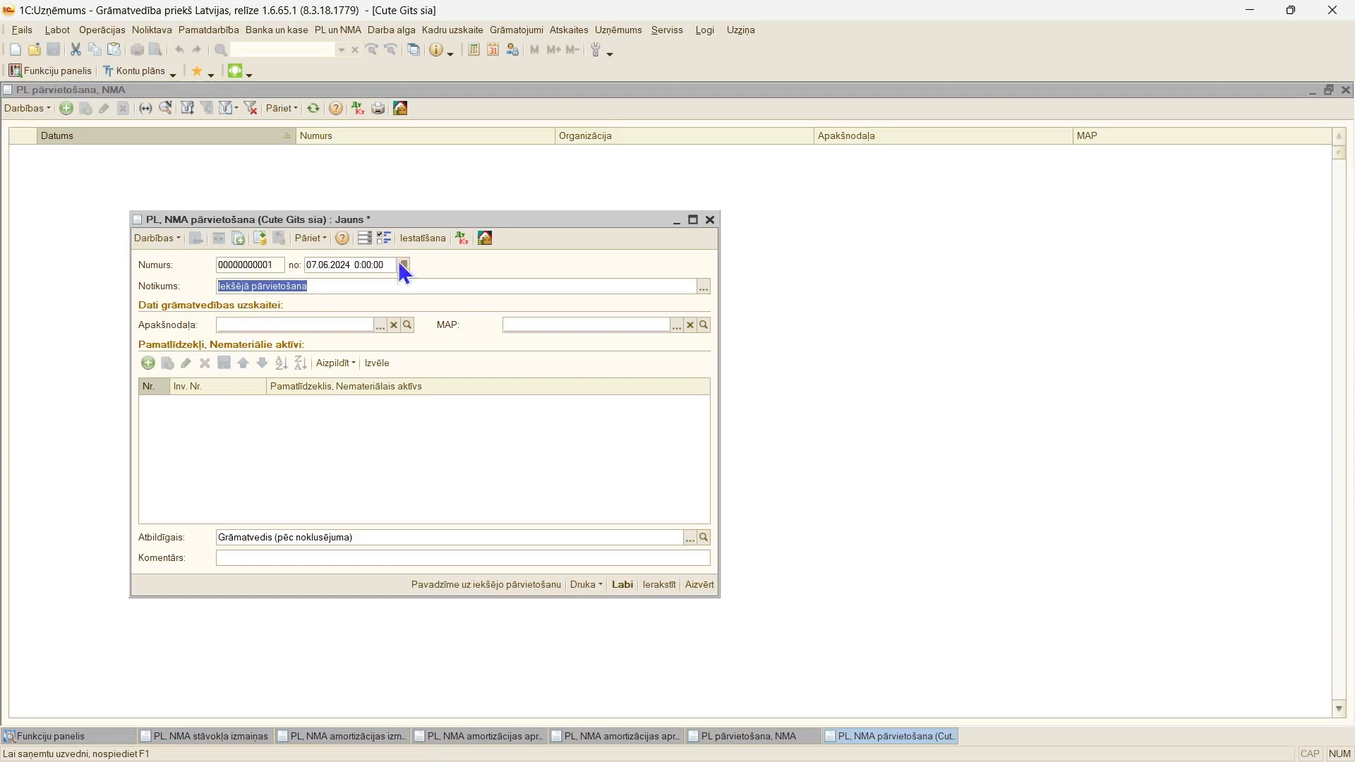
pyautogui.click(693, 220)
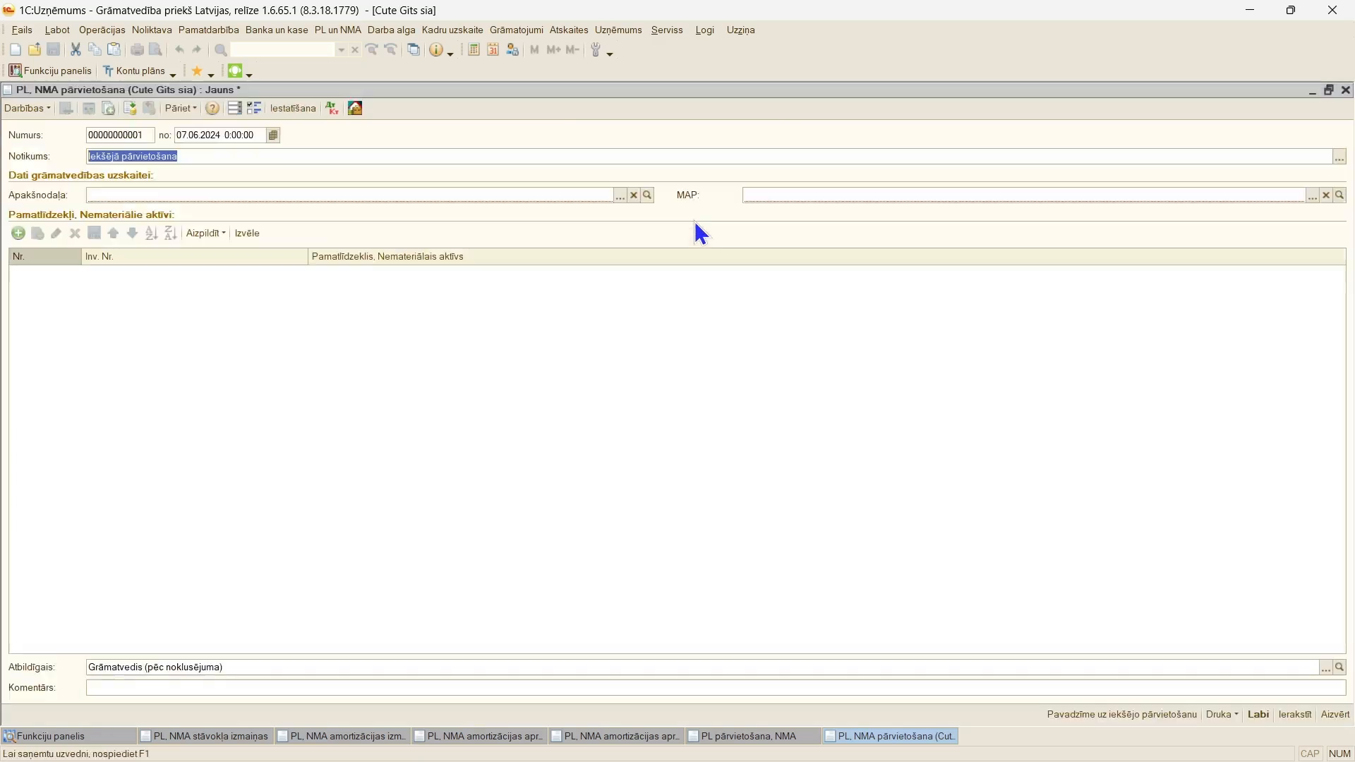
# Step: Set the transfer document's "Apakšnodaļa" to "Veikals" and its responsible person to "MAP" from the lists
pyautogui.doubleClick(187, 381)
pyautogui.click(100, 195)
pyautogui.click(793, 196)
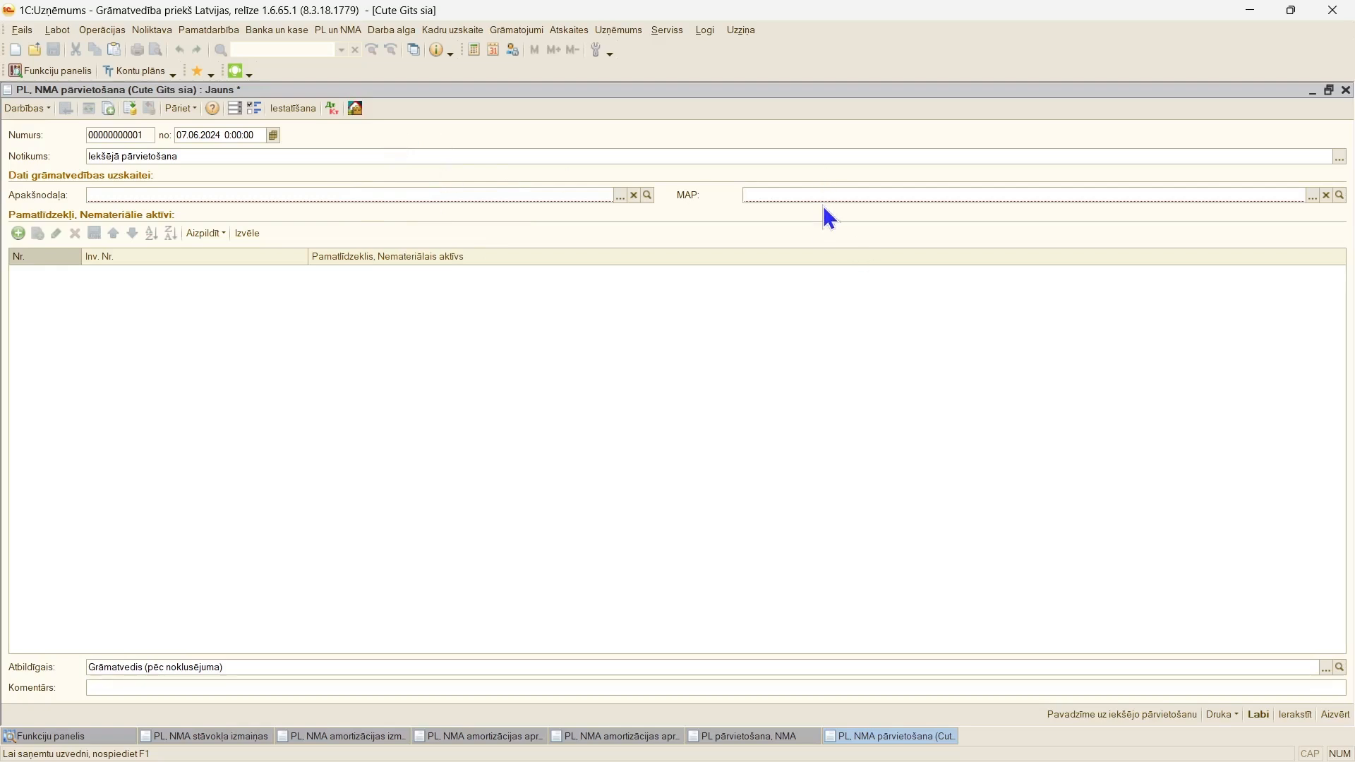
pyautogui.click(620, 196)
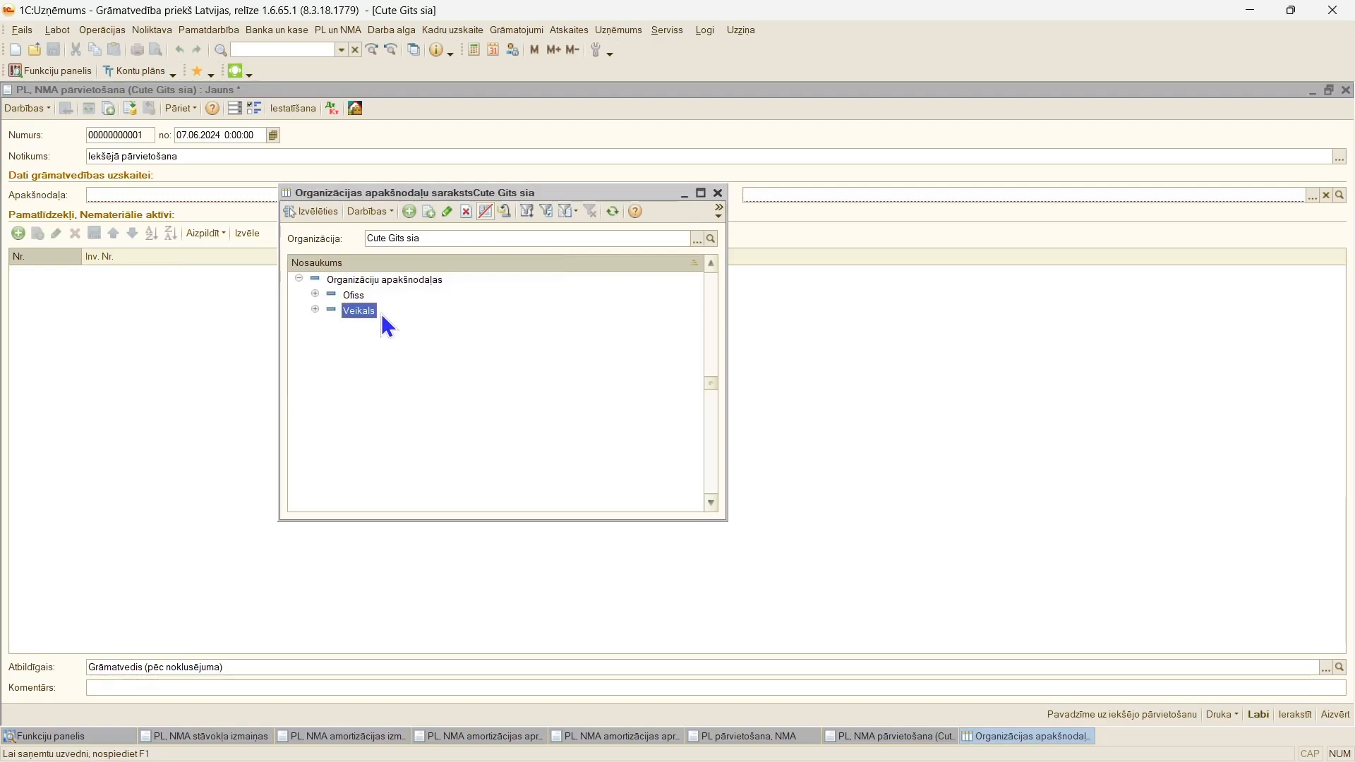
pyautogui.doubleClick(370, 323)
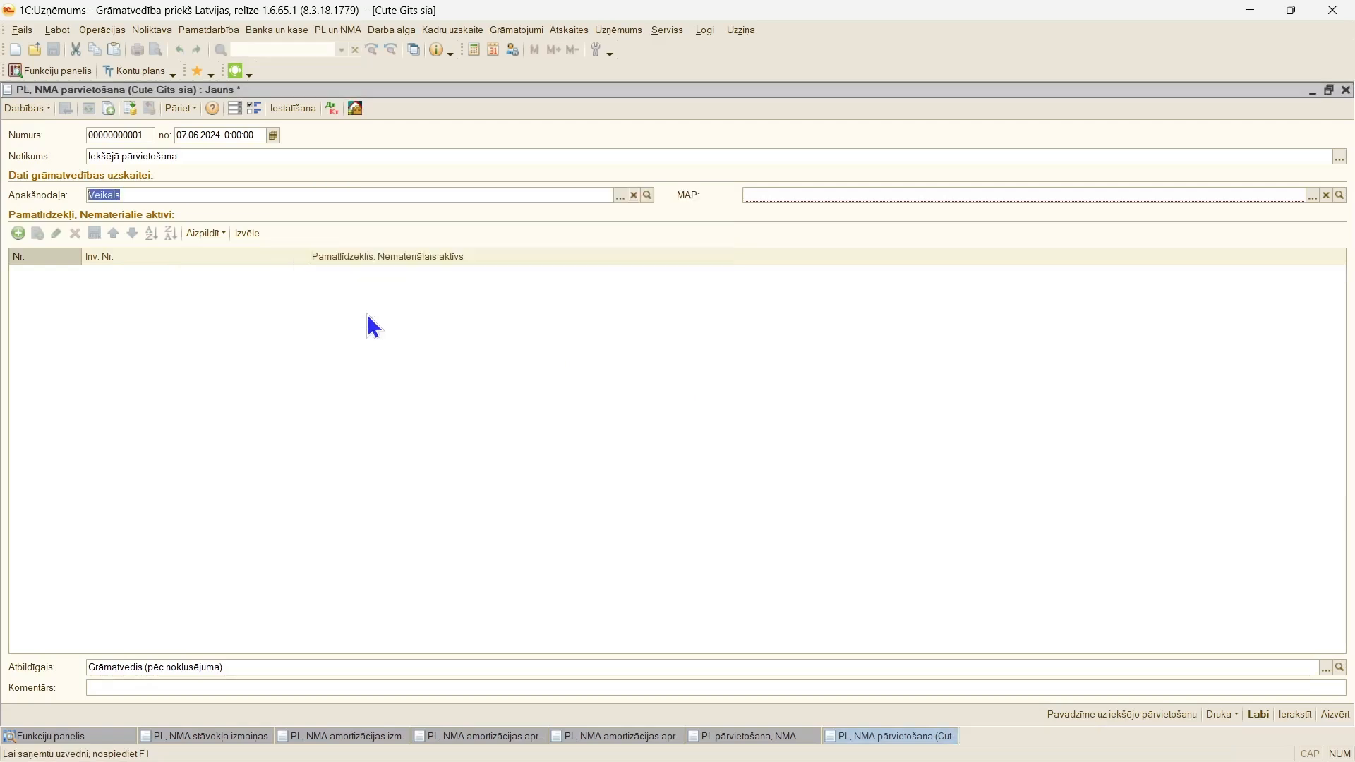
pyautogui.click(1312, 195)
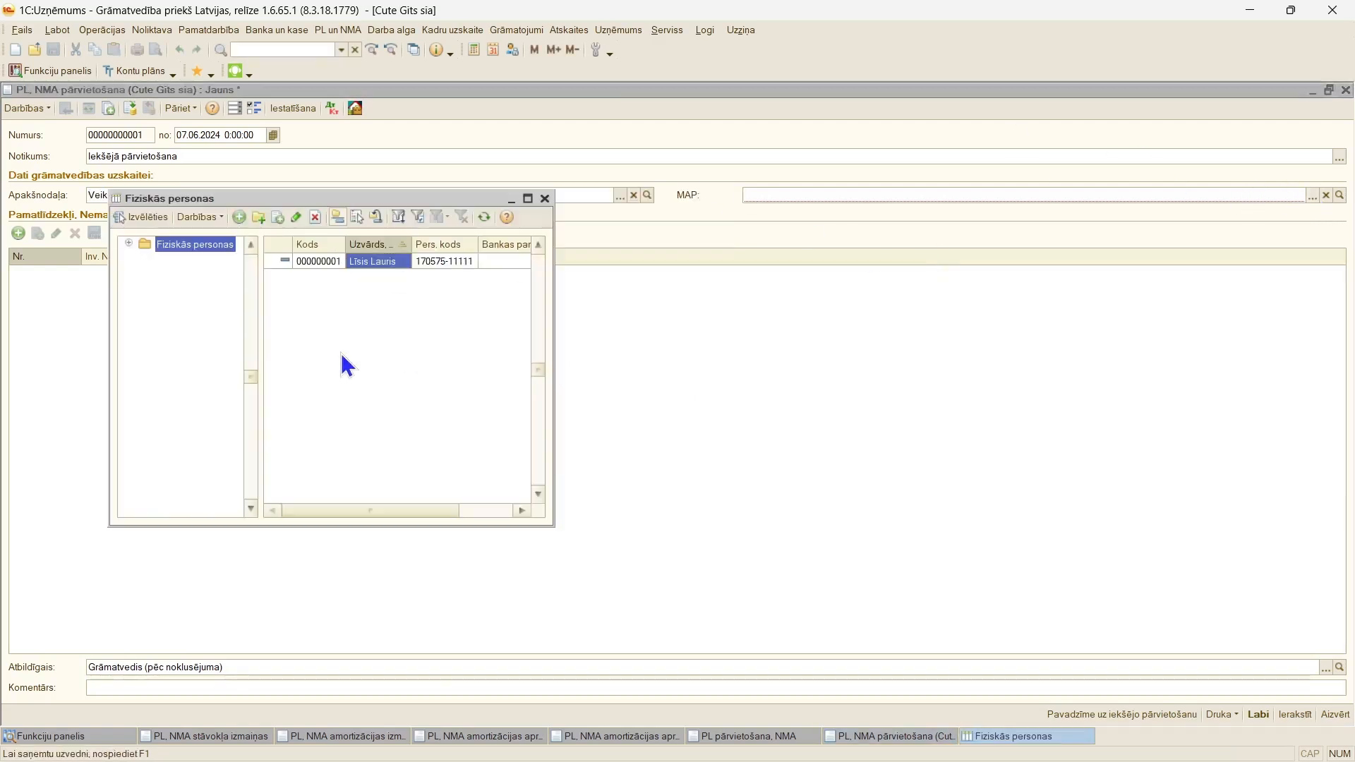
pyautogui.doubleClick(353, 259)
pyautogui.click(479, 446)
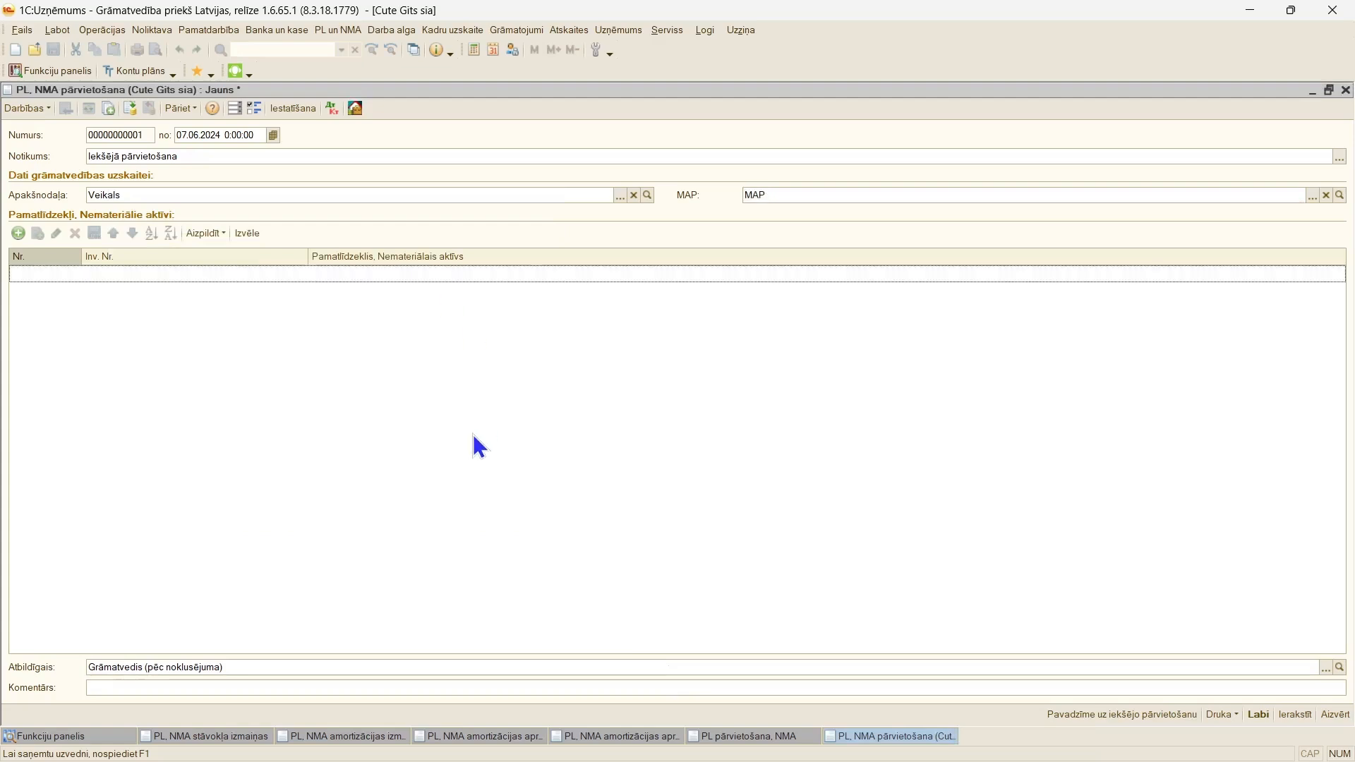
# Step: Add "Dators Asus" and "Licence" to the transfer document's asset table from the fixed-asset catalogue
pyautogui.click(247, 234)
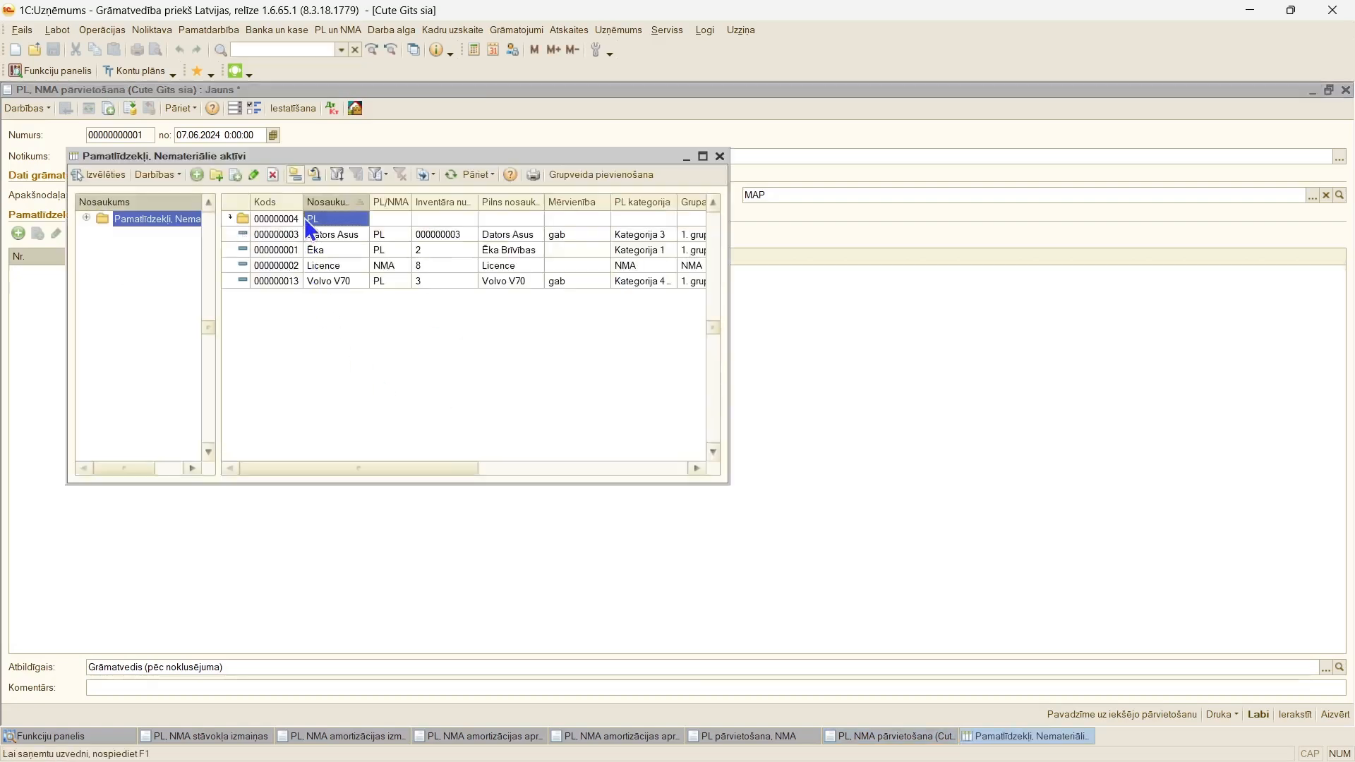
pyautogui.doubleClick(318, 240)
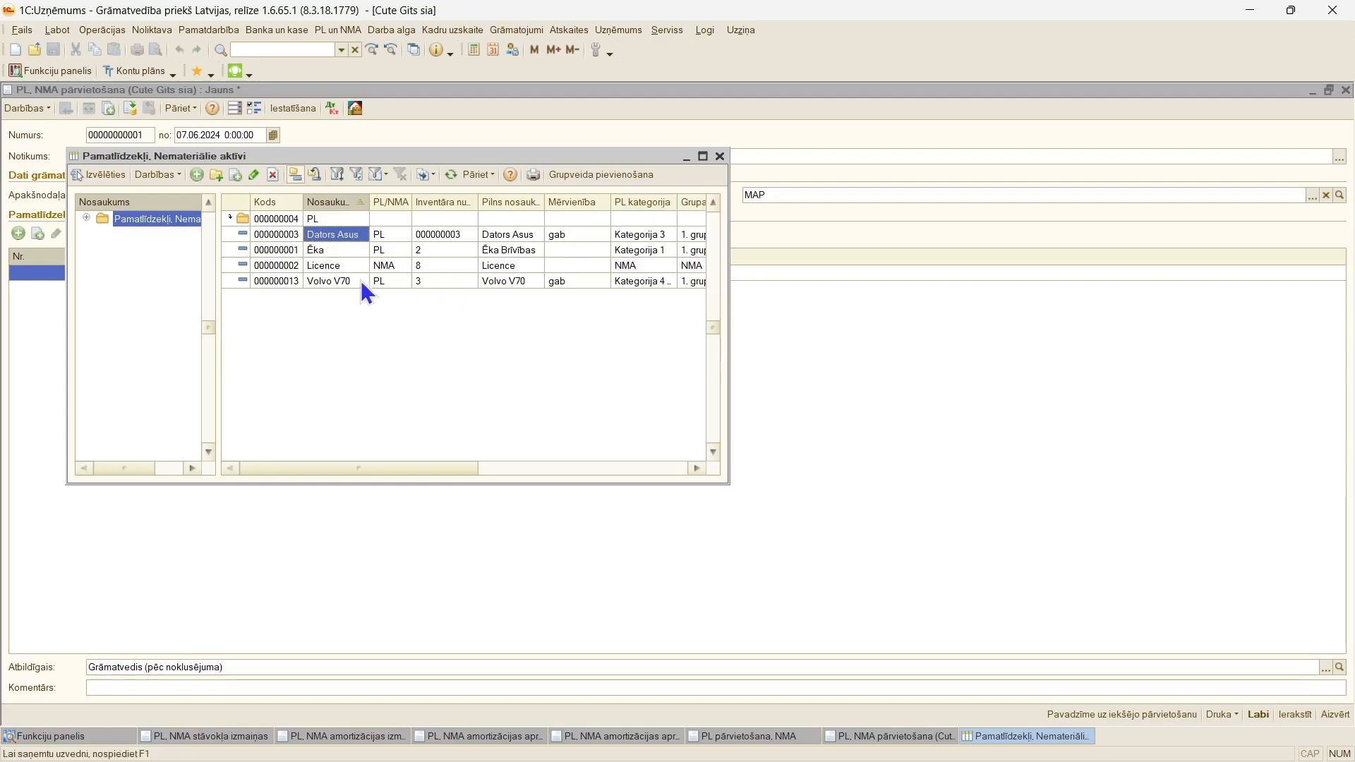
pyautogui.doubleClick(339, 266)
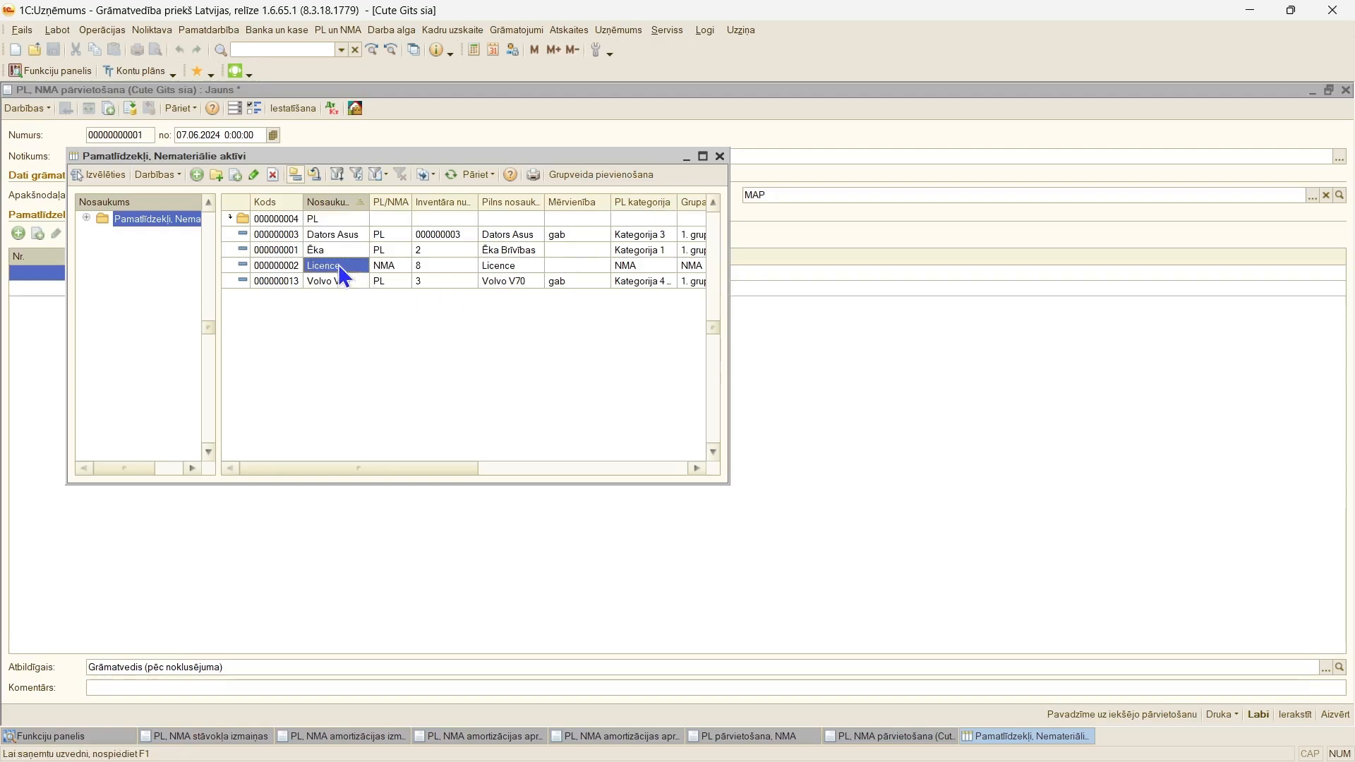
pyautogui.click(720, 156)
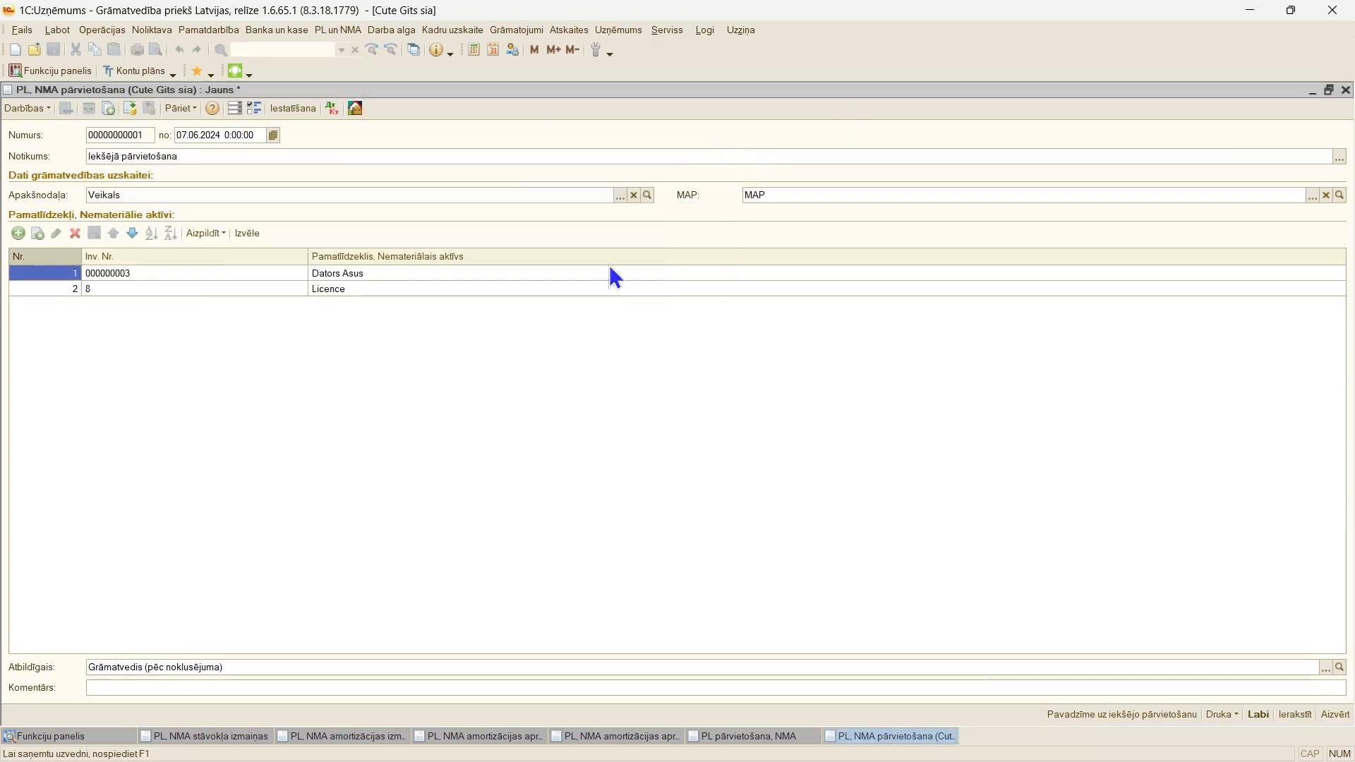
pyautogui.click(206, 233)
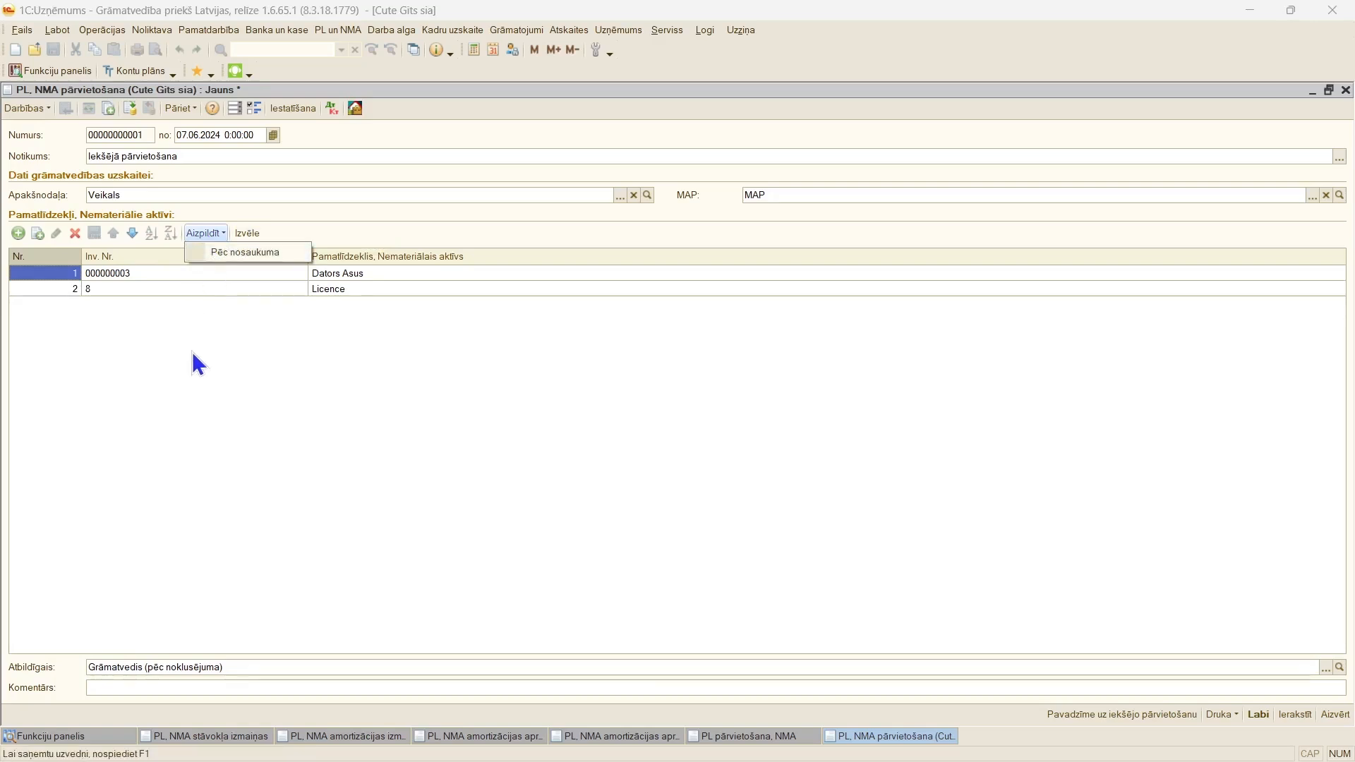
pyautogui.click(366, 477)
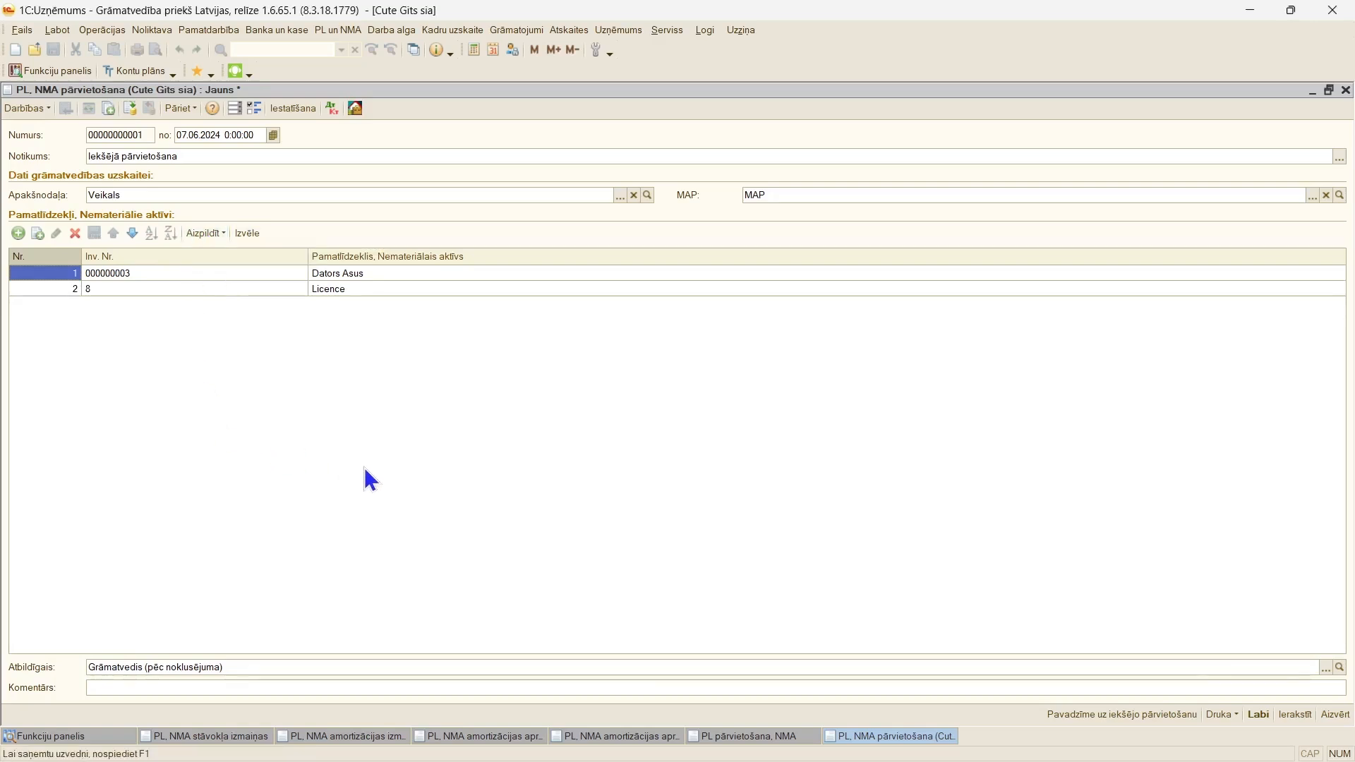
# Step: Post the asset transfer document, review its movements by register, and close the document and the transfer list
pyautogui.click(130, 109)
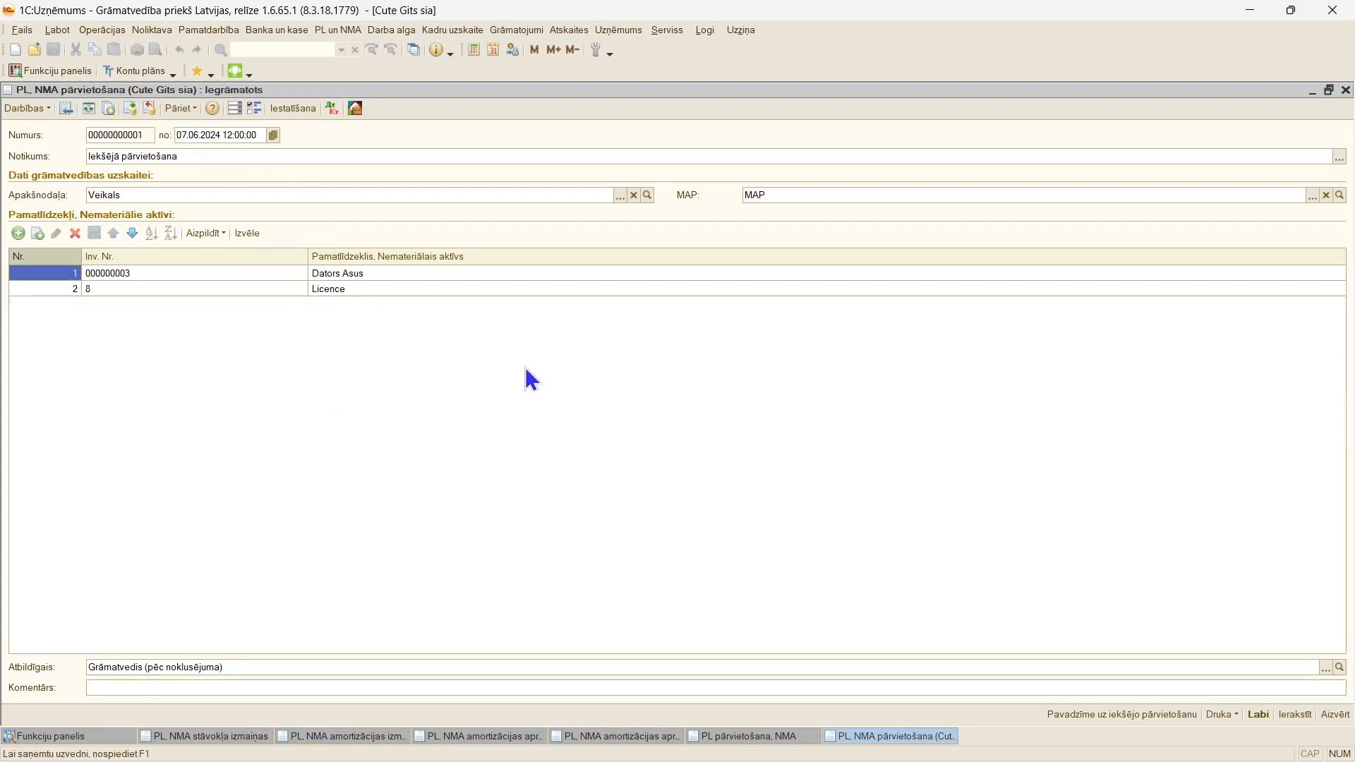
pyautogui.click(251, 111)
pyautogui.click(394, 573)
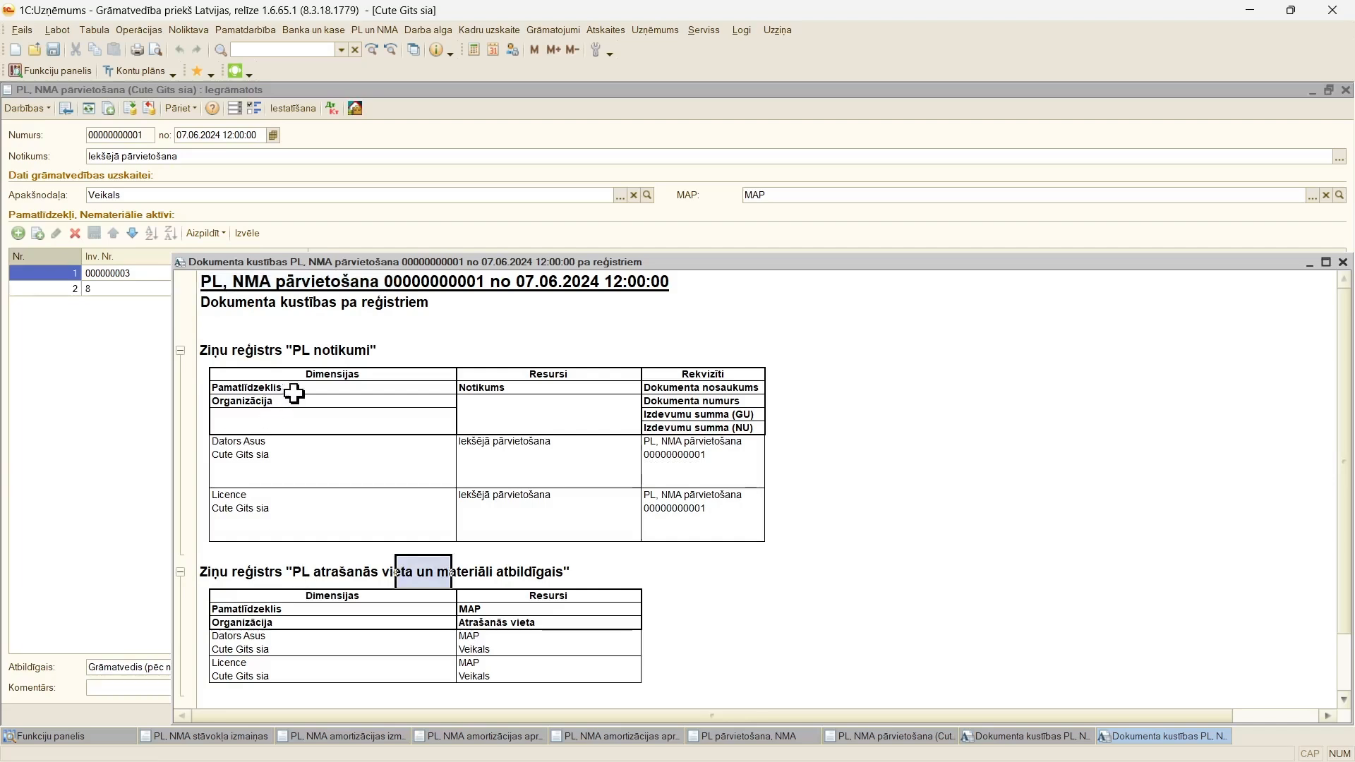
pyautogui.click(308, 351)
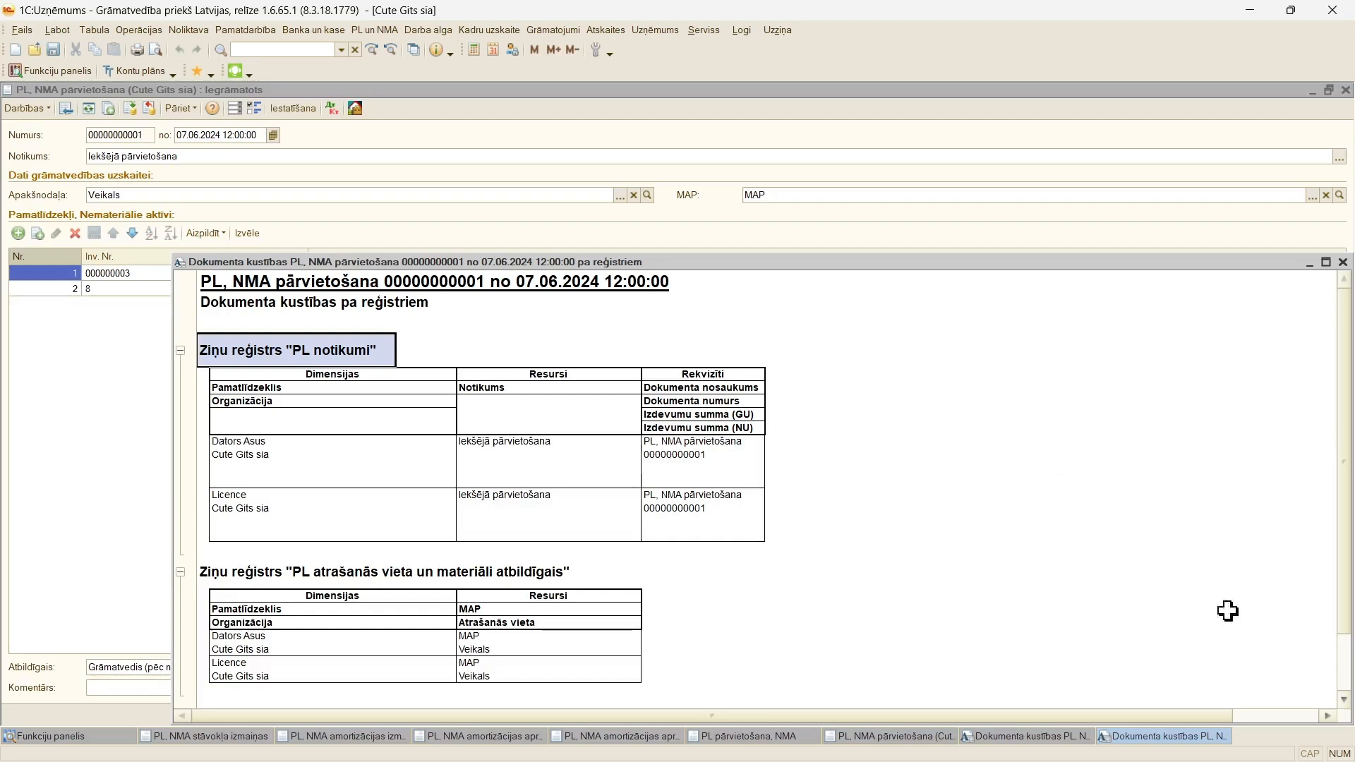
pyautogui.press('Escape')
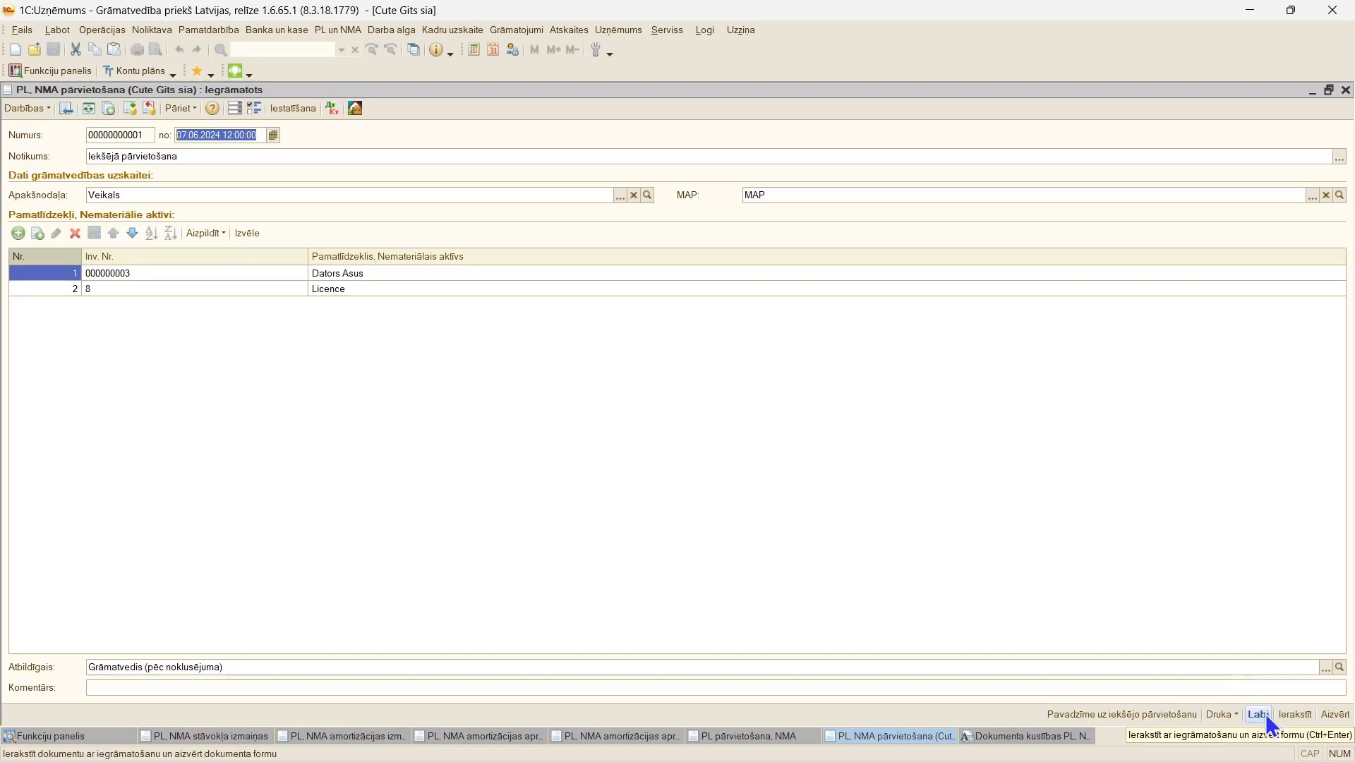
pyautogui.click(1259, 715)
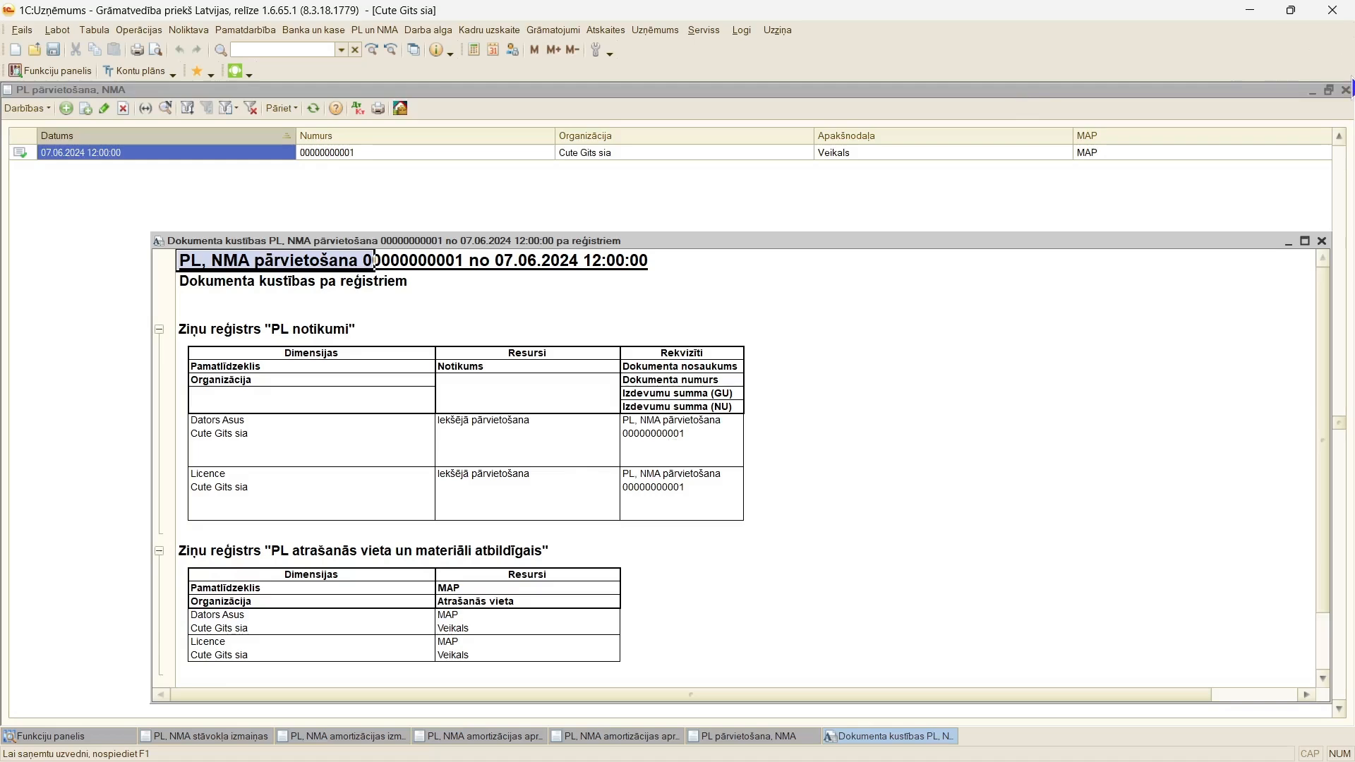
pyautogui.click(1345, 90)
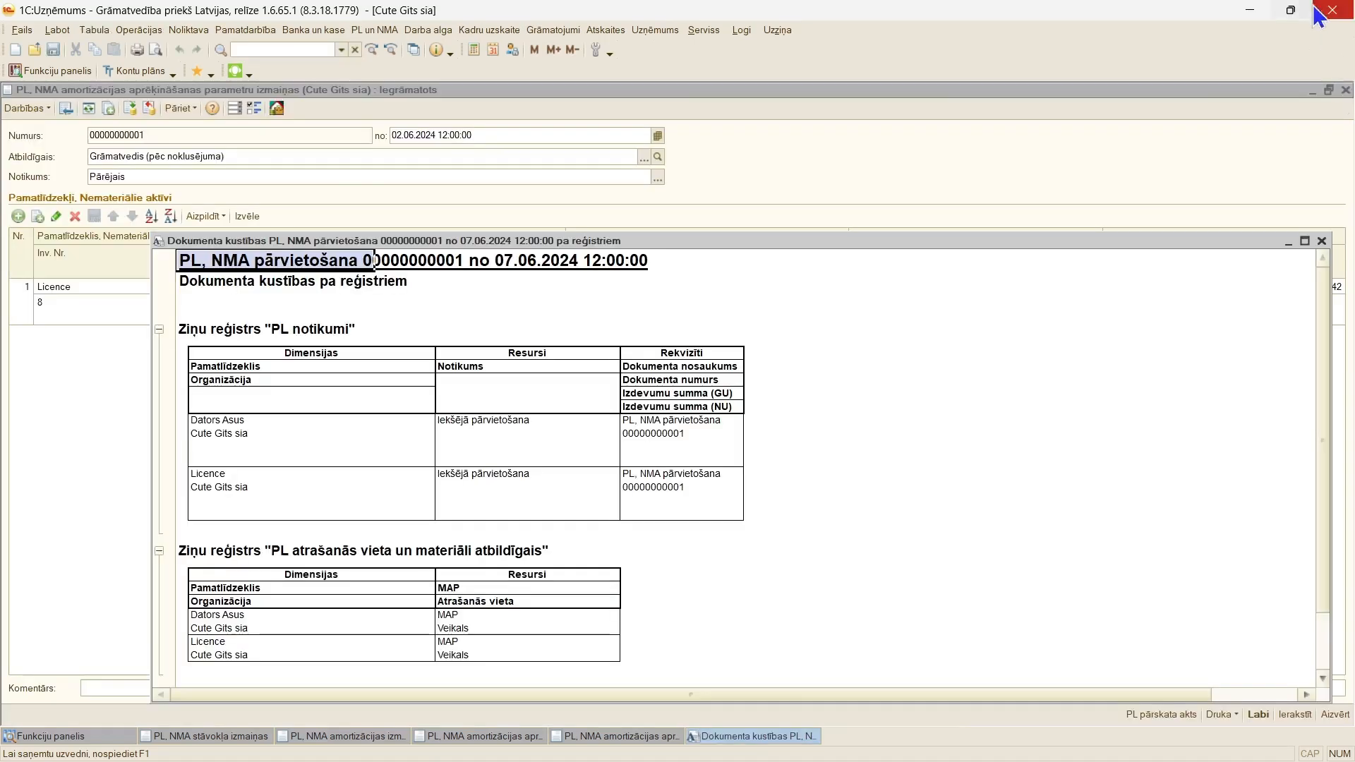